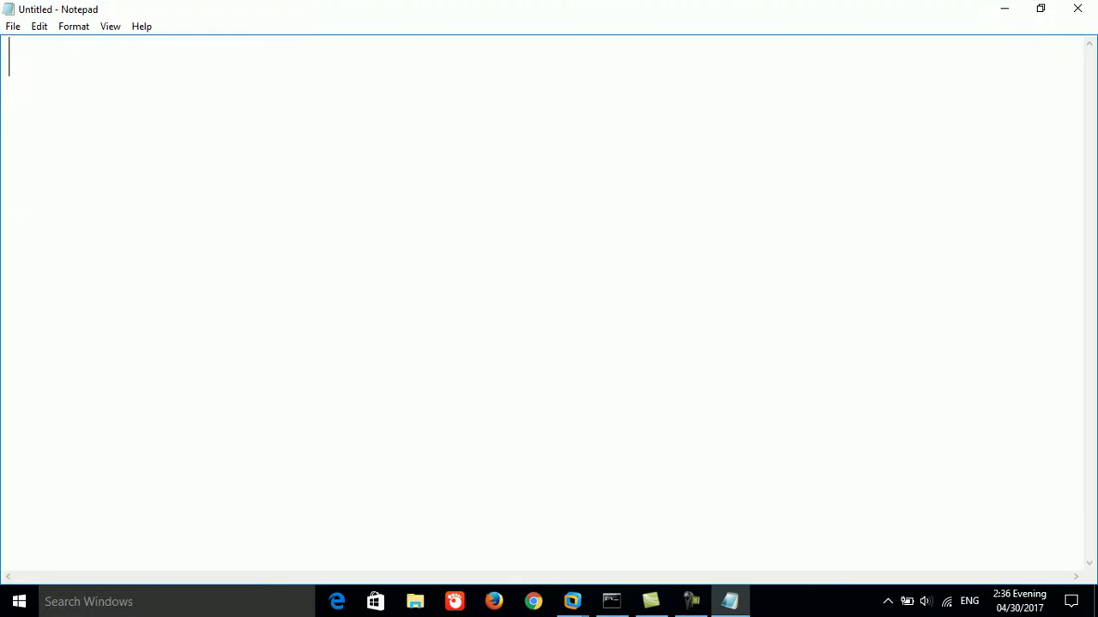
- Write the note's first line as "Server(DHCP) 192.168.10.40"
{"action": "type", "text": "(DHCP) 192.1"}
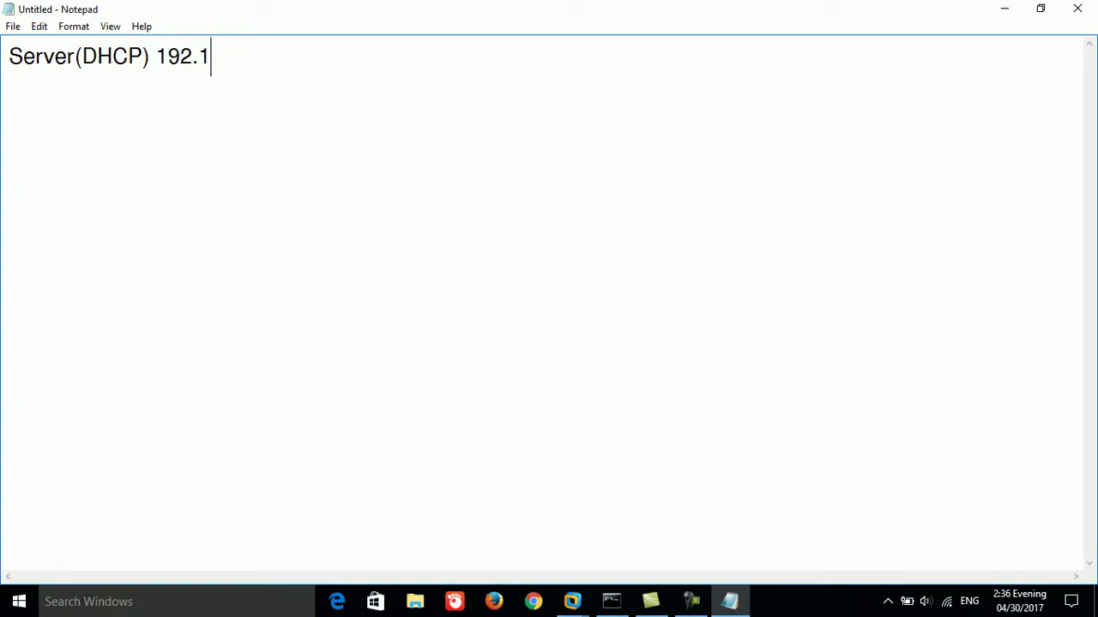
{"action": "type", "text": "68.167"}
{"action": "key", "text": "BackSpace"}
{"action": "key", "text": "BackSpace"}
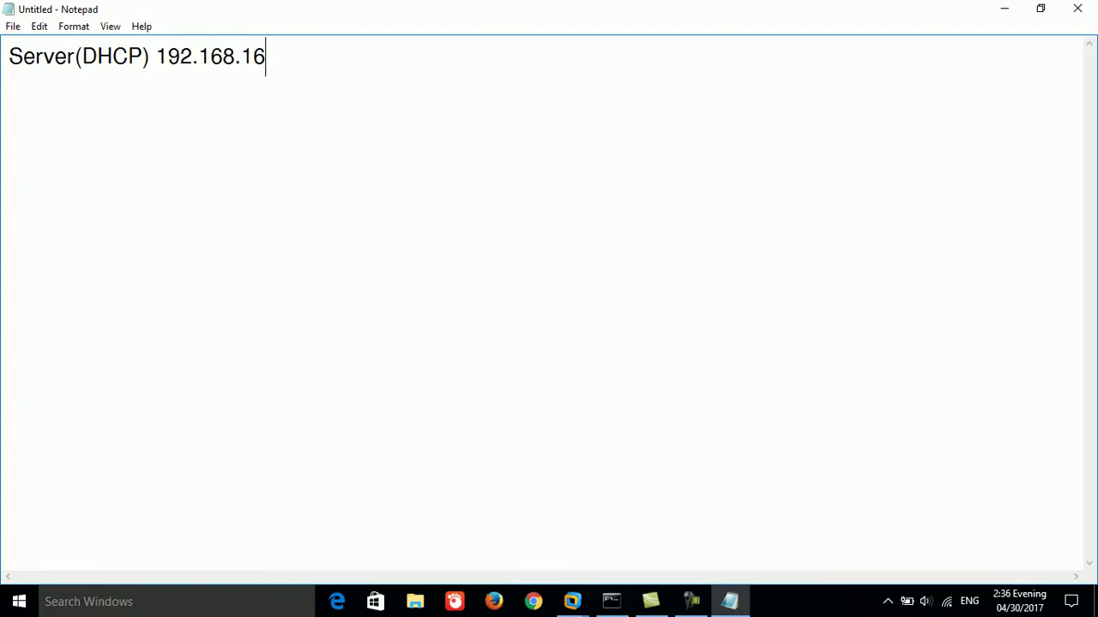
{"action": "type", "text": "0.40"}
{"action": "key", "text": "Return"}
- Add a second line giving the address range as "Start 192.168.10.41-192.168.10.254"
{"action": "type", "text": "Start 192.168."}
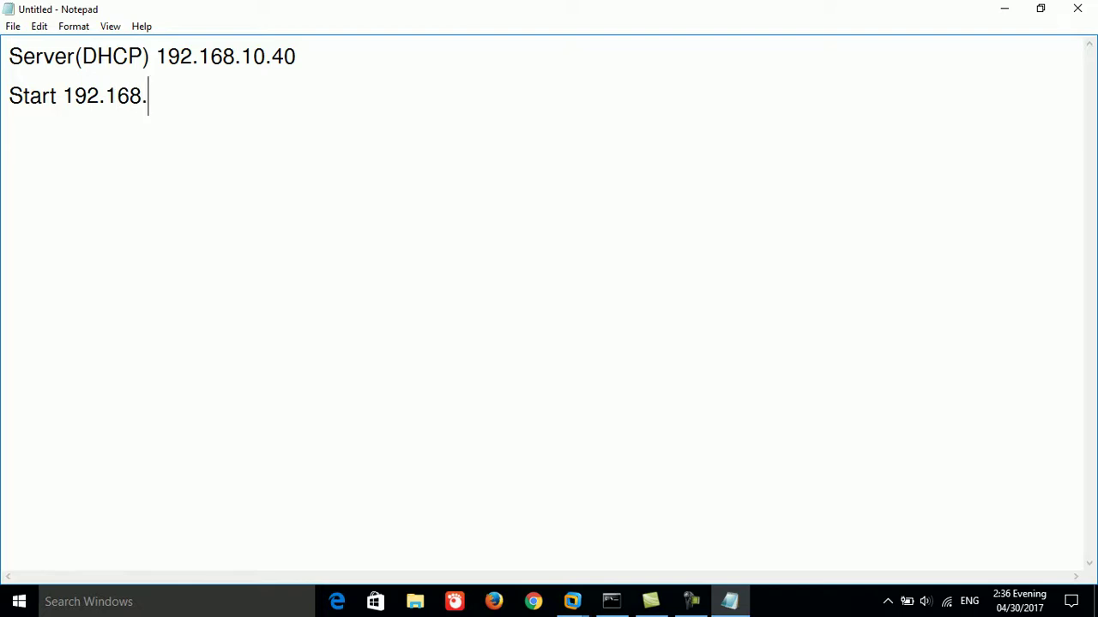
{"action": "type", "text": "10.41-192.168.10.254"}
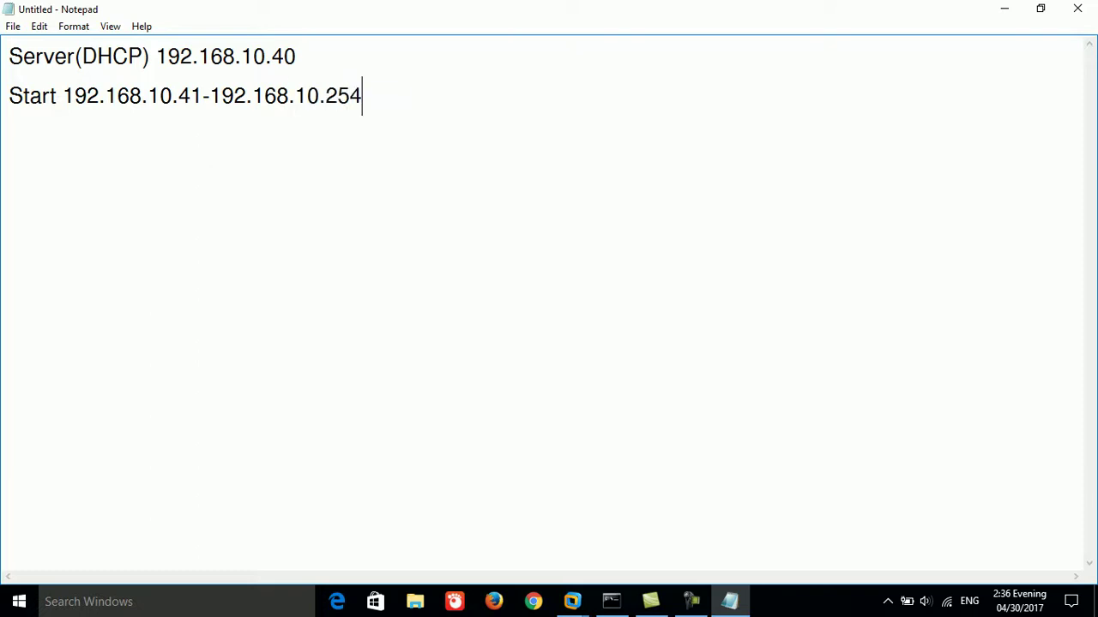
{"action": "key", "text": "BackSpace"}
{"action": "type", "text": "5"}
{"action": "key", "text": "BackSpace"}
{"action": "type", "text": "4"}
{"action": "key", "text": "Return"}
- Add a third line reading "DNS 202.200.2001, 200.200.200.2"
{"action": "type", "text": "DNS"}
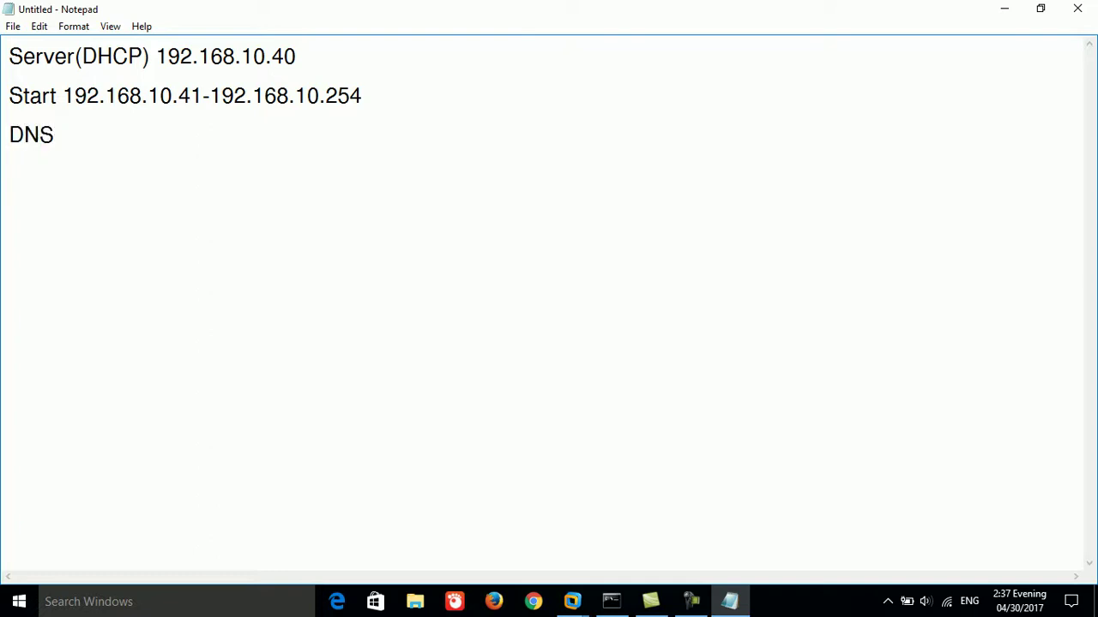
{"action": "type", "text": " 202.200.2001"}
{"action": "key", "text": "Return"}
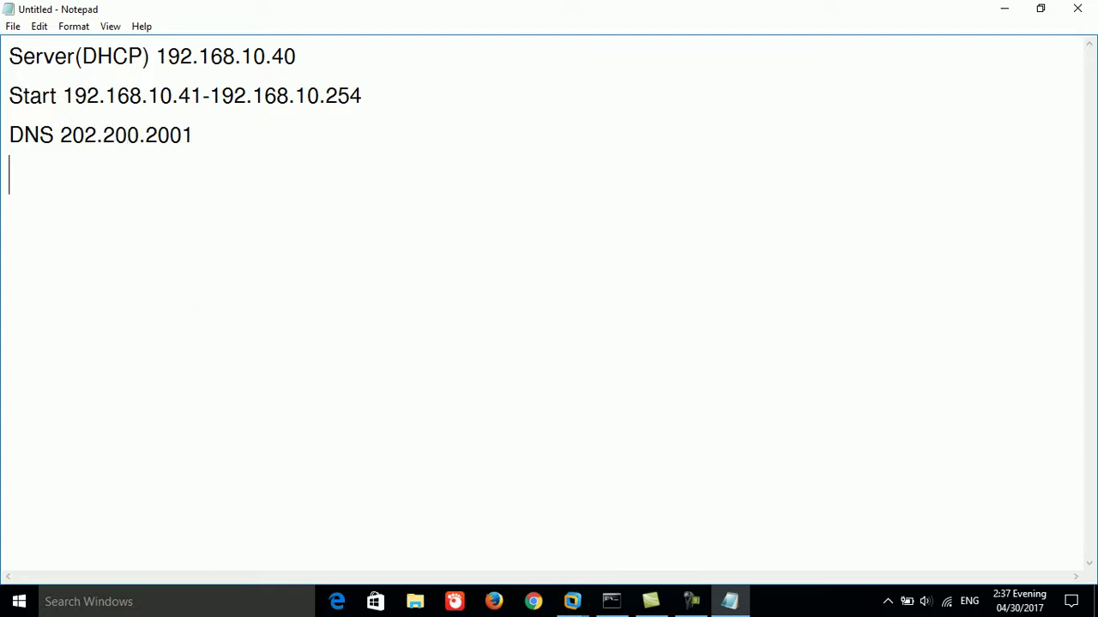
{"action": "type", "text": "SNA"}
{"action": "key", "text": "BackSpace"}
{"action": "key", "text": "BackSpace"}
{"action": "key", "text": "BackSpace"}
{"action": "type", "text": "DBS"}
{"action": "key", "text": "BackSpace"}
{"action": "key", "text": "BackSpace"}
{"action": "key", "text": "BackSpace"}
{"action": "key", "text": "BackSpace"}
{"action": "type", "text": ", 200.2"}
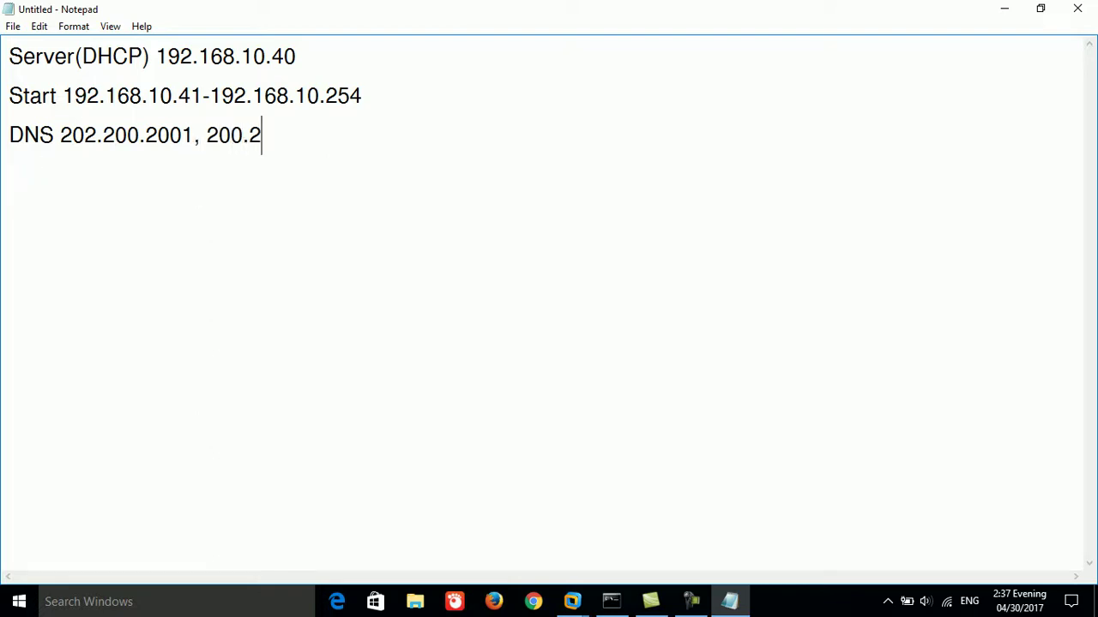
{"action": "type", "text": "00.200.2"}
- Insert the missing dot in the first DNS address so it reads 202.200.200.1
{"action": "key", "text": "Left"}
{"action": "key", "text": "Left"}
{"action": "key", "text": "Left"}
{"action": "key", "text": "Left"}
{"action": "key", "text": "Left"}
{"action": "key", "text": "Left"}
{"action": "key", "text": "Left"}
{"action": "key", "text": "Left"}
{"action": "key", "text": "Left"}
{"action": "key", "text": "Left"}
{"action": "key", "text": "Left"}
{"action": "key", "text": "Left"}
{"action": "key", "text": "Left"}
{"action": "key", "text": "Left"}
{"action": "key", "text": "Left"}
{"action": "key", "text": "Left"}
{"action": "type", "text": "."}
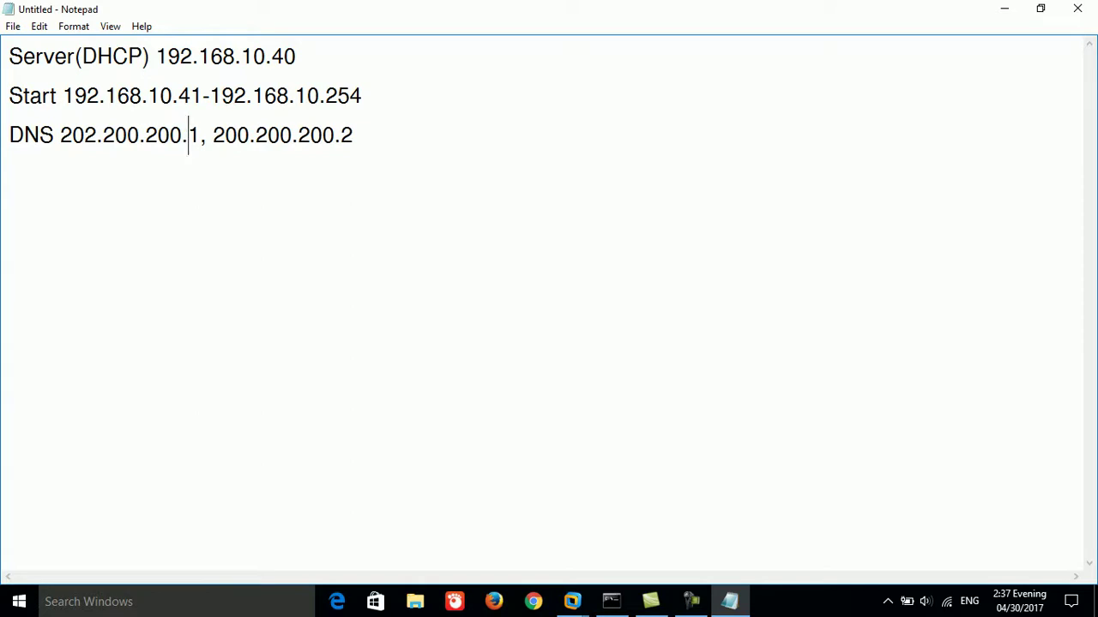
{"action": "left_click", "coordinate": [354, 134]}
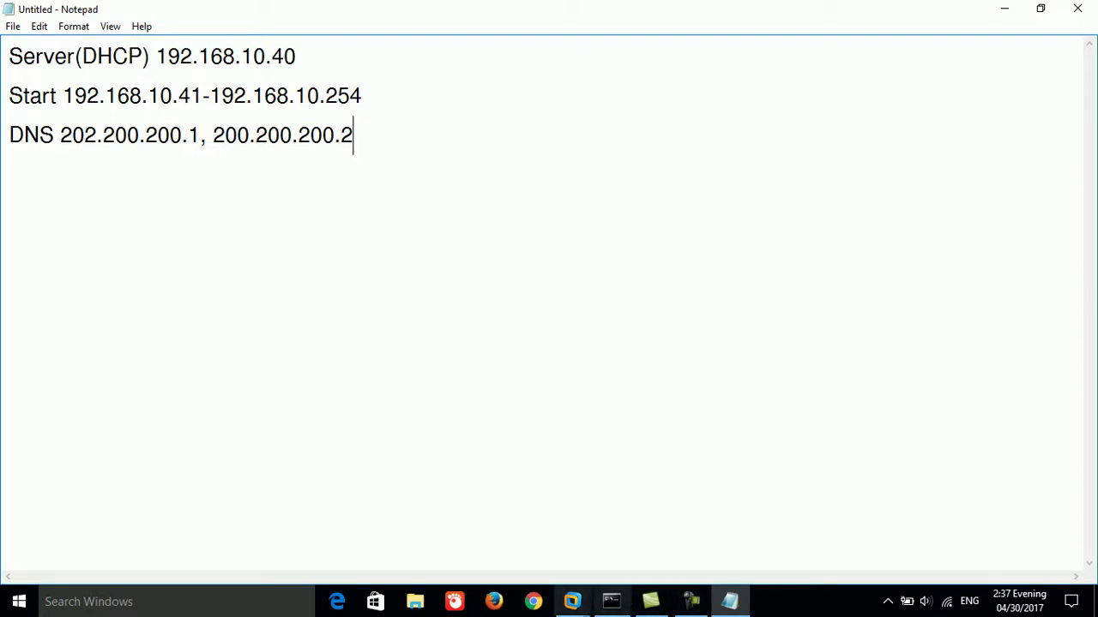
- Switch to the Windows Server virtual machine and open Server Manager
{"action": "mouse_move", "coordinate": [571, 602]}
{"action": "left_click", "coordinate": [623, 518]}
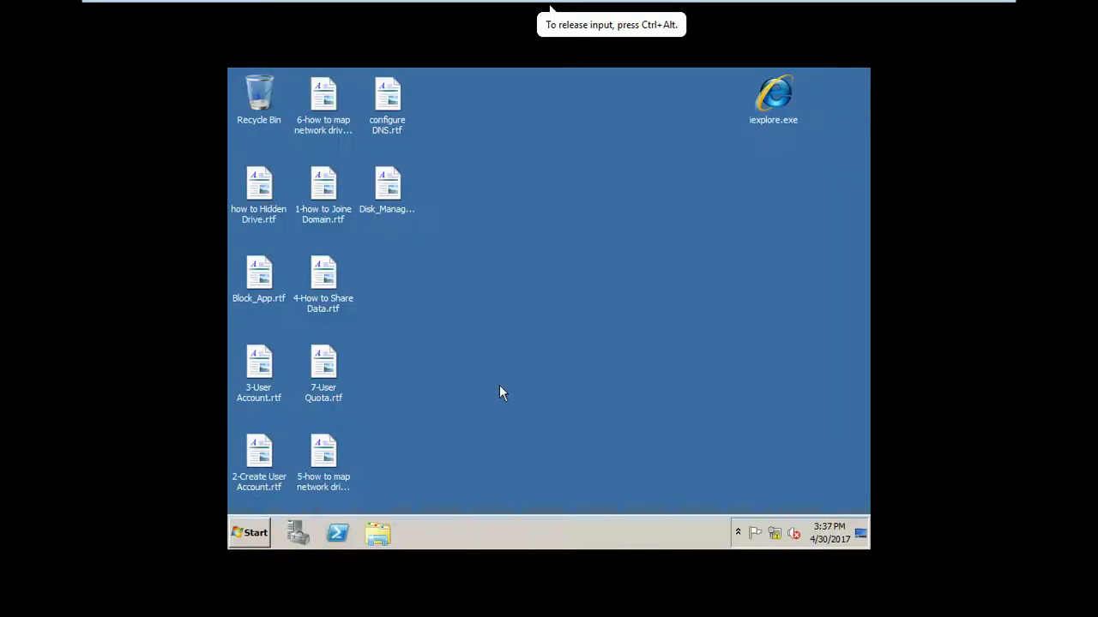
{"action": "left_click", "coordinate": [259, 533]}
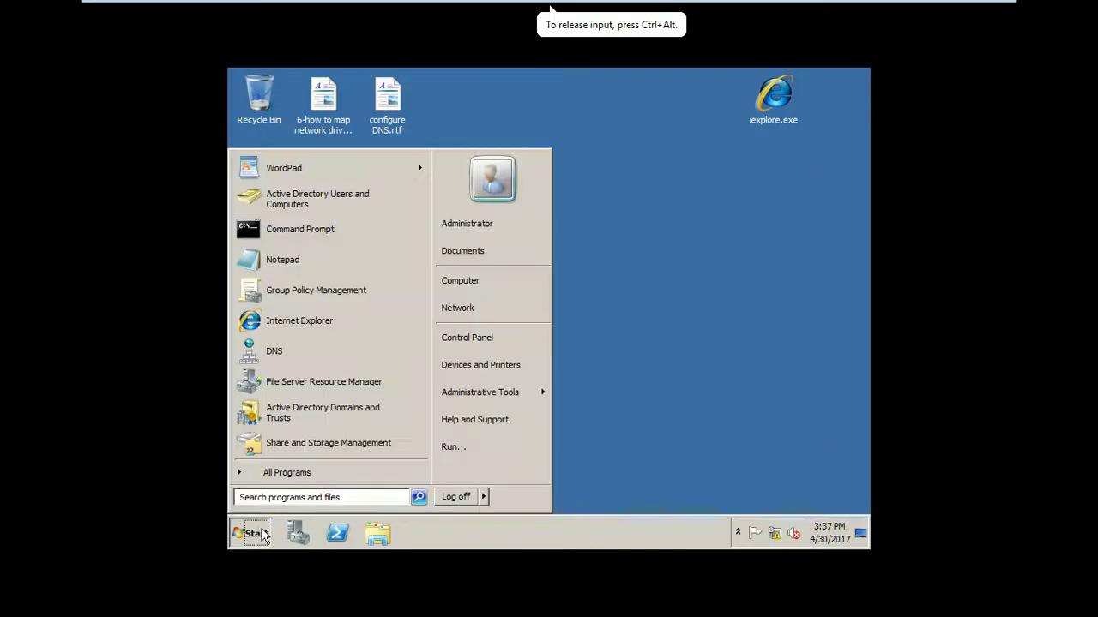
{"action": "left_click", "coordinate": [637, 417]}
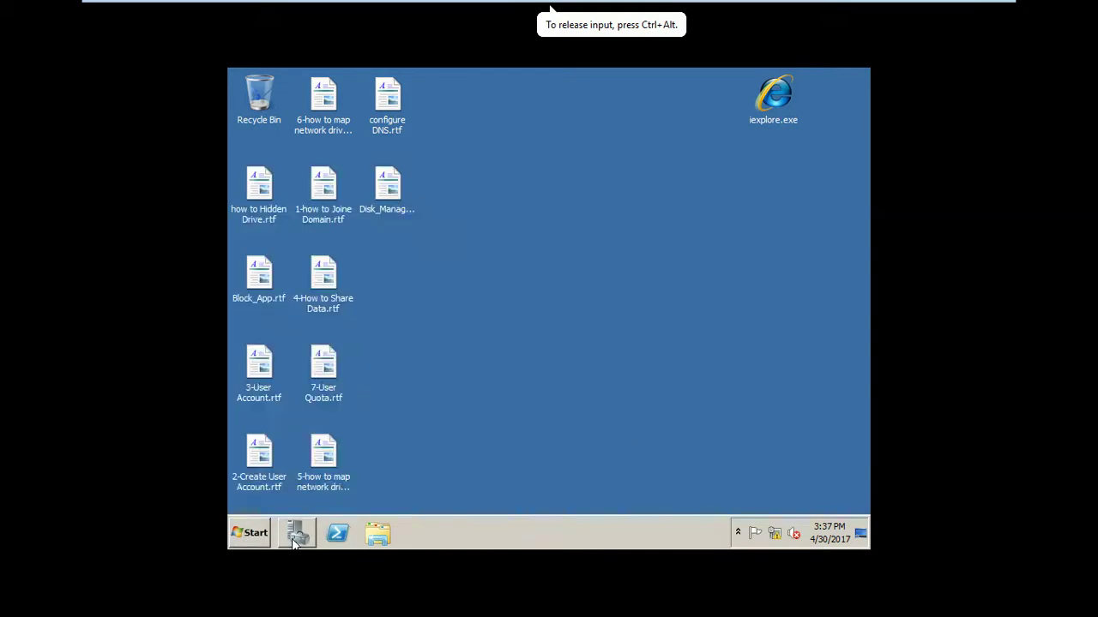
{"action": "left_click", "coordinate": [295, 542]}
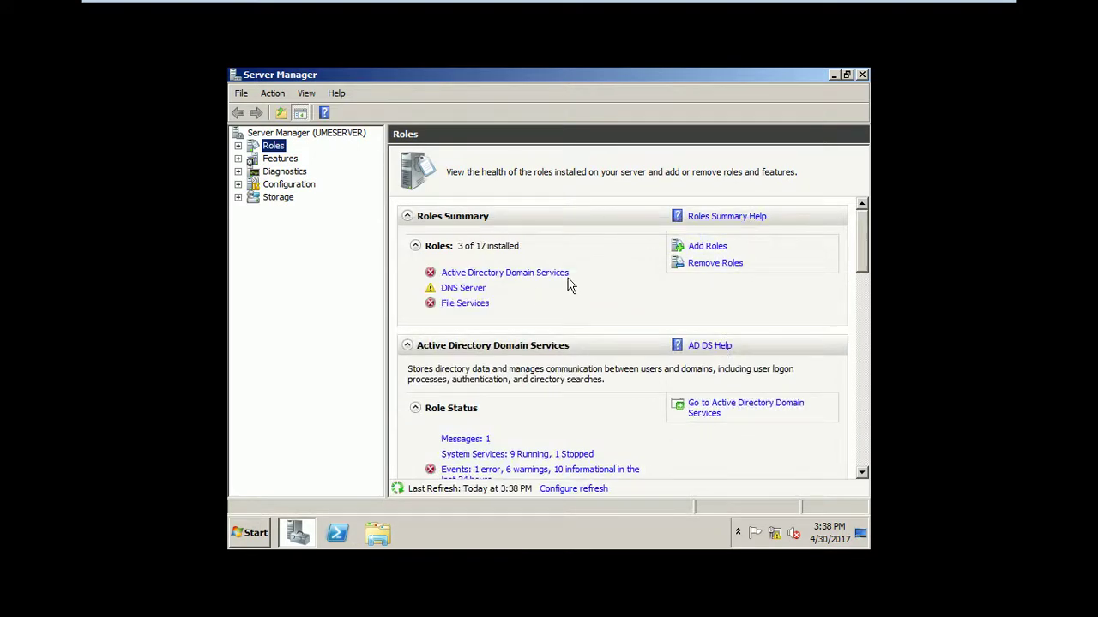
- Start adding a role to the server and select DHCP Server as the role to install
{"action": "left_click", "coordinate": [706, 251]}
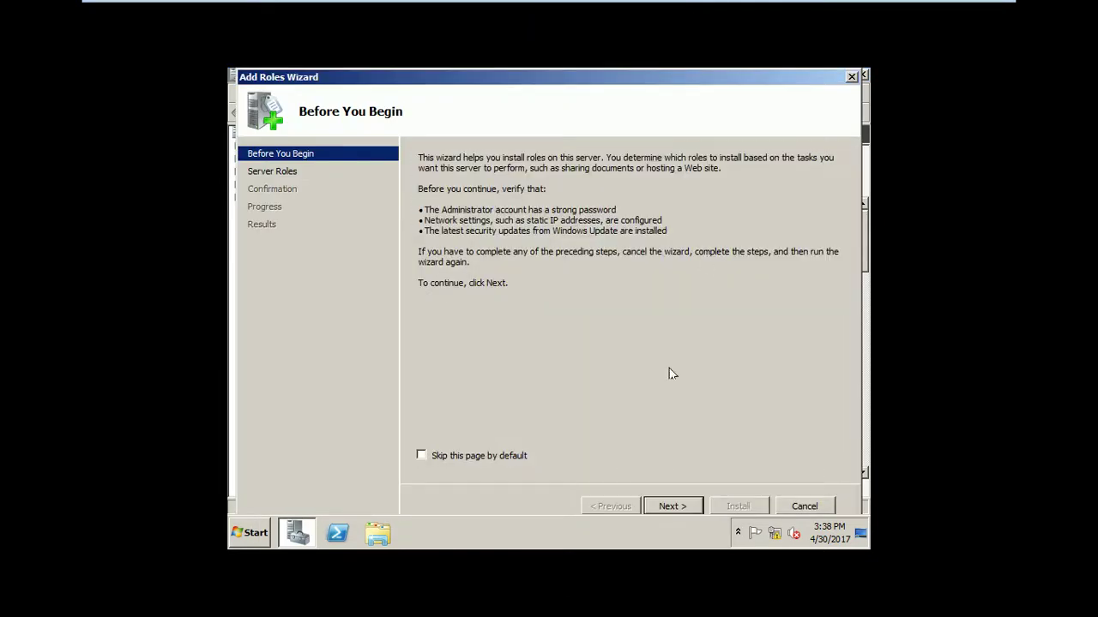
{"action": "left_click", "coordinate": [664, 504]}
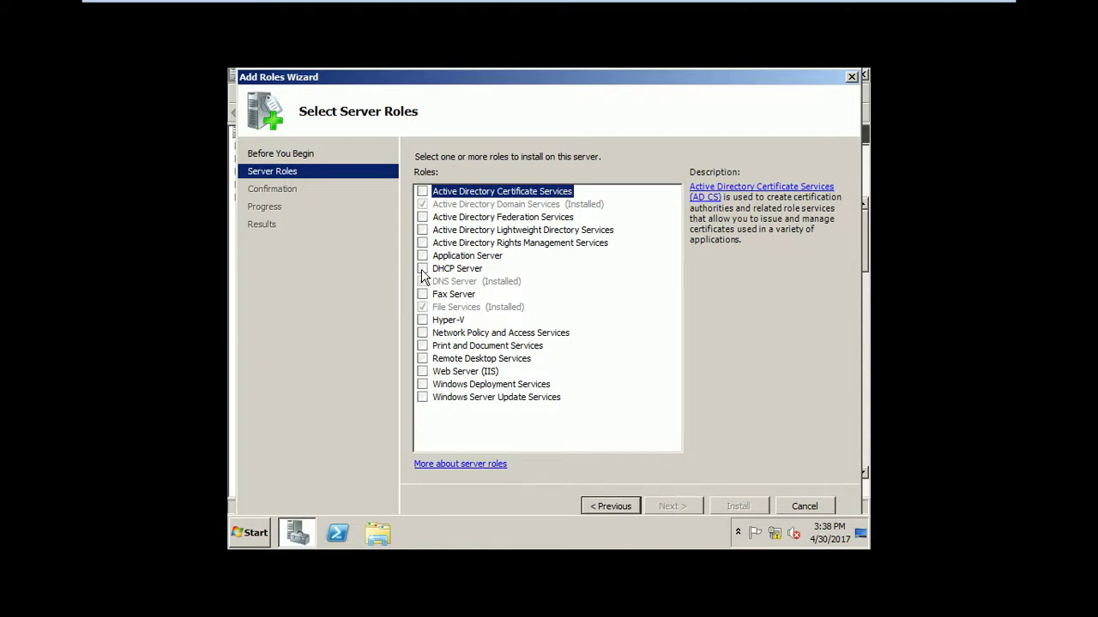
{"action": "left_click", "coordinate": [422, 268]}
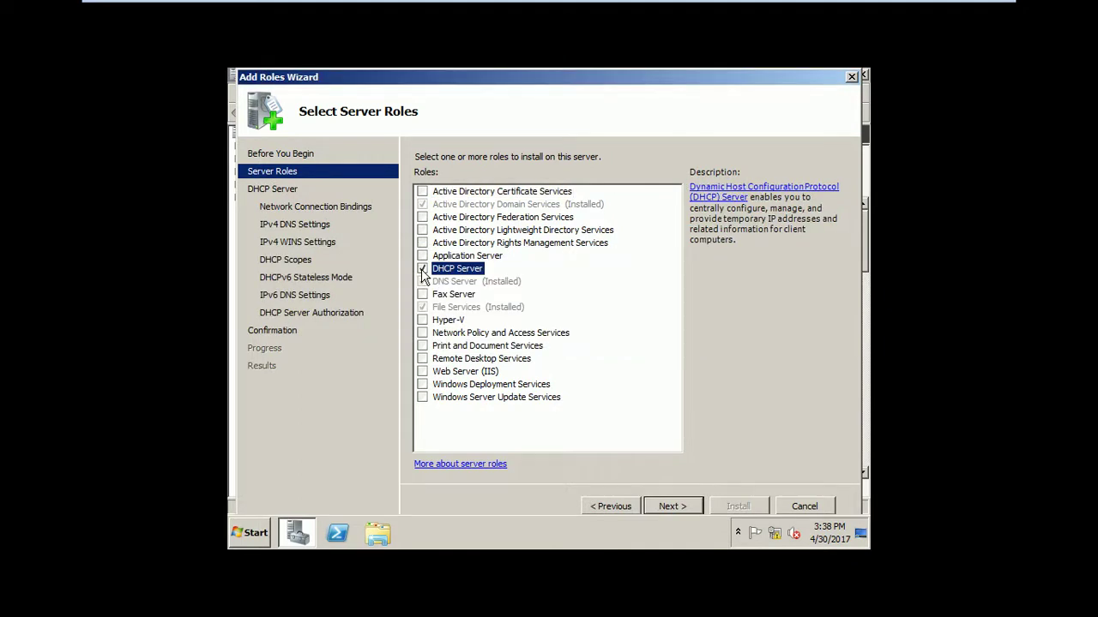
{"action": "left_click", "coordinate": [683, 513]}
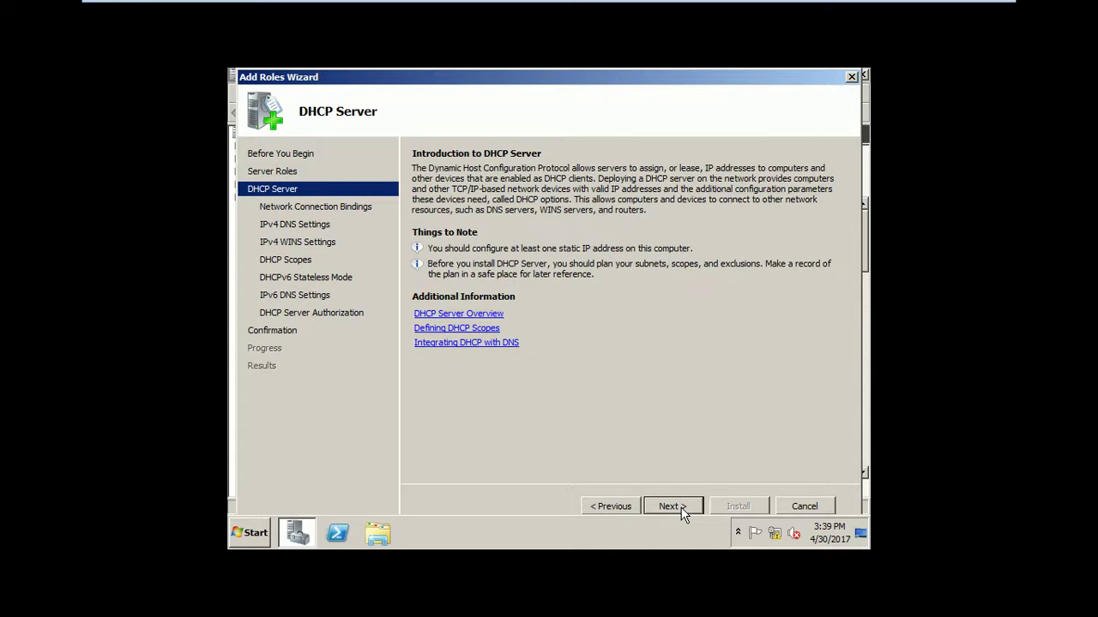
- Keep the 192.168.10.40 network connection for servicing DHCP clients and continue to the IPv4 DNS settings
{"action": "left_click", "coordinate": [682, 511]}
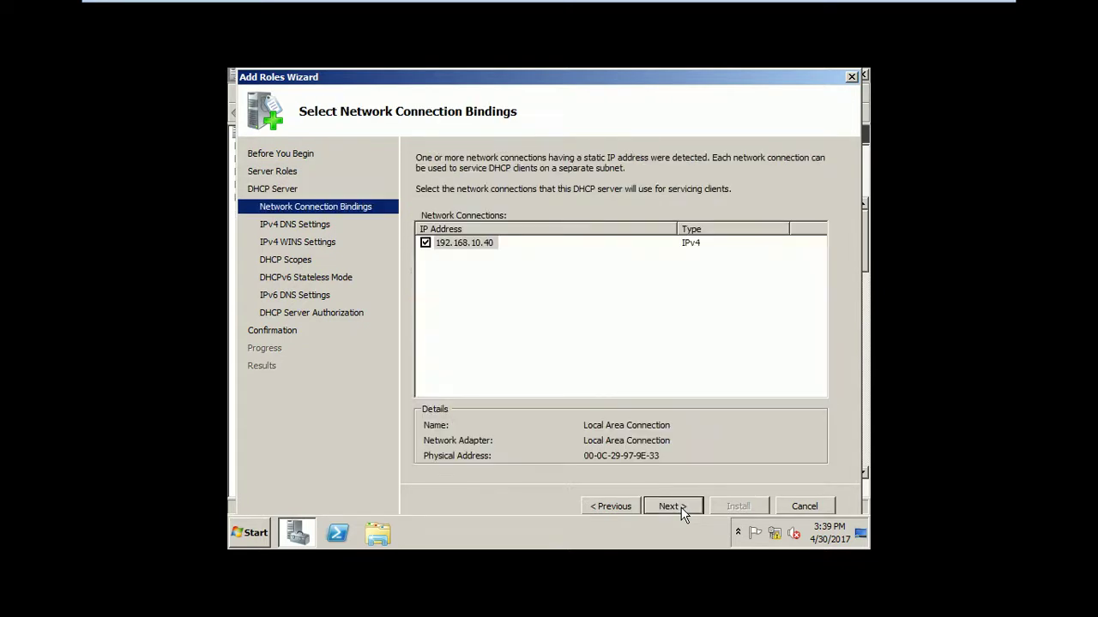
{"action": "left_click", "coordinate": [425, 243]}
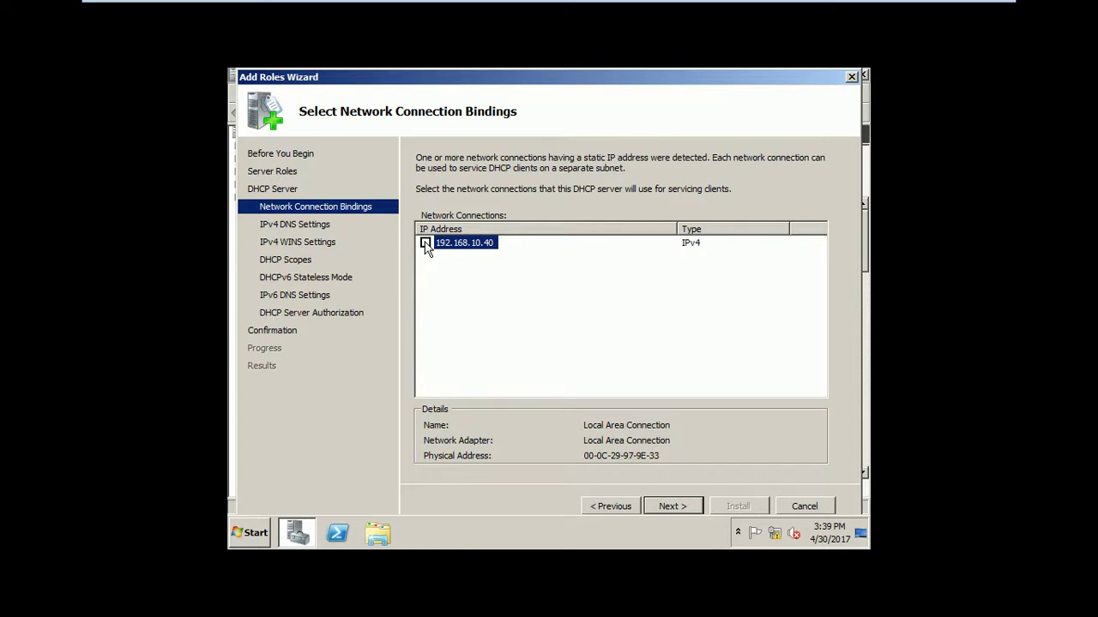
{"action": "left_click", "coordinate": [425, 244]}
{"action": "left_click", "coordinate": [425, 244]}
{"action": "left_click", "coordinate": [673, 506]}
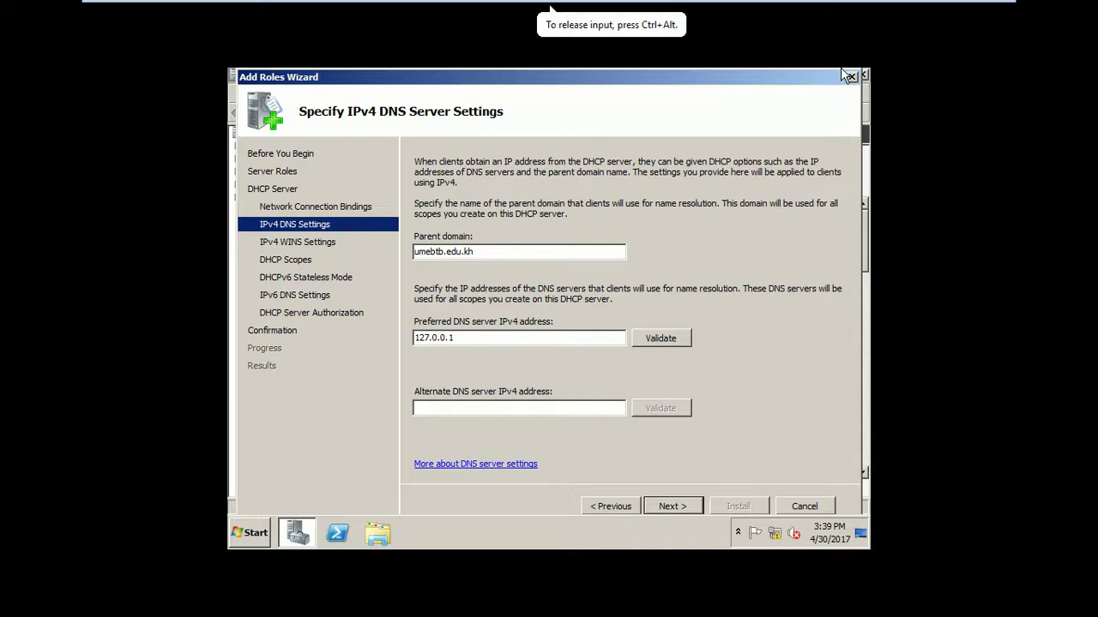
- Switch back to the Notepad note and replace both DNS addresses with 192.168.10.40
{"action": "mouse_move", "coordinate": [550, 55]}
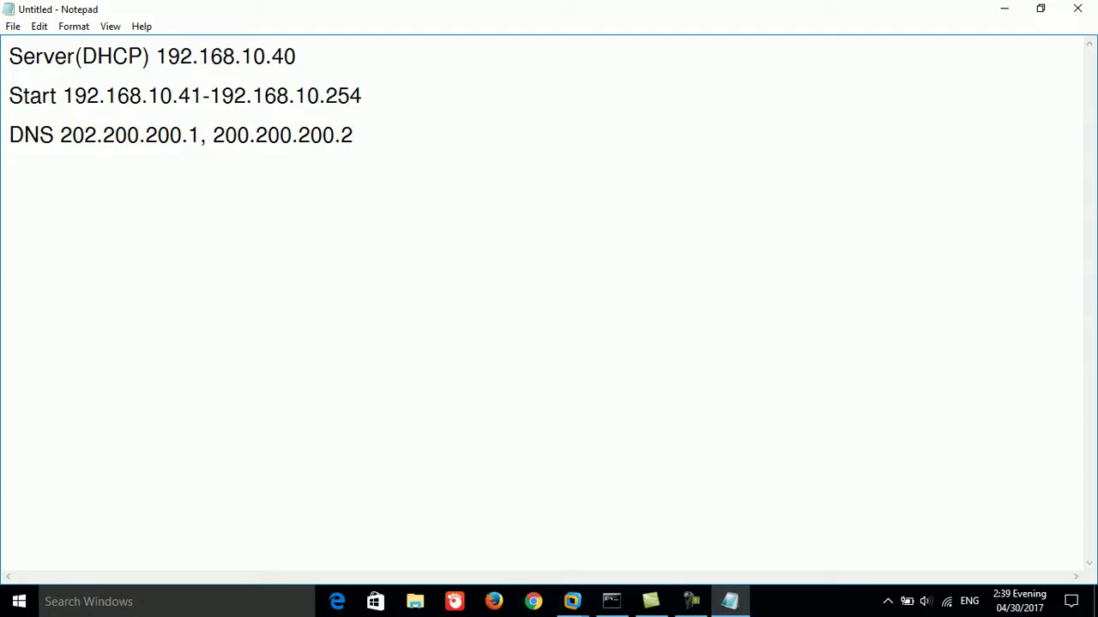
{"action": "key", "text": "BackSpace"}
{"action": "key", "text": "BackSpace"}
{"action": "key", "text": "BackSpace"}
{"action": "key", "text": "BackSpace"}
{"action": "key", "text": "BackSpace"}
{"action": "key", "text": "BackSpace"}
{"action": "key", "text": "BackSpace"}
{"action": "key", "text": "BackSpace"}
{"action": "key", "text": "BackSpace"}
{"action": "key", "text": "BackSpace"}
{"action": "key", "text": "BackSpace"}
{"action": "key", "text": "BackSpace"}
{"action": "key", "text": "BackSpace"}
{"action": "key", "text": "BackSpace"}
{"action": "key", "text": "BackSpace"}
{"action": "key", "text": "BackSpace"}
{"action": "key", "text": "BackSpace"}
{"action": "key", "text": "BackSpace"}
{"action": "key", "text": "BackSpace"}
{"action": "key", "text": "BackSpace"}
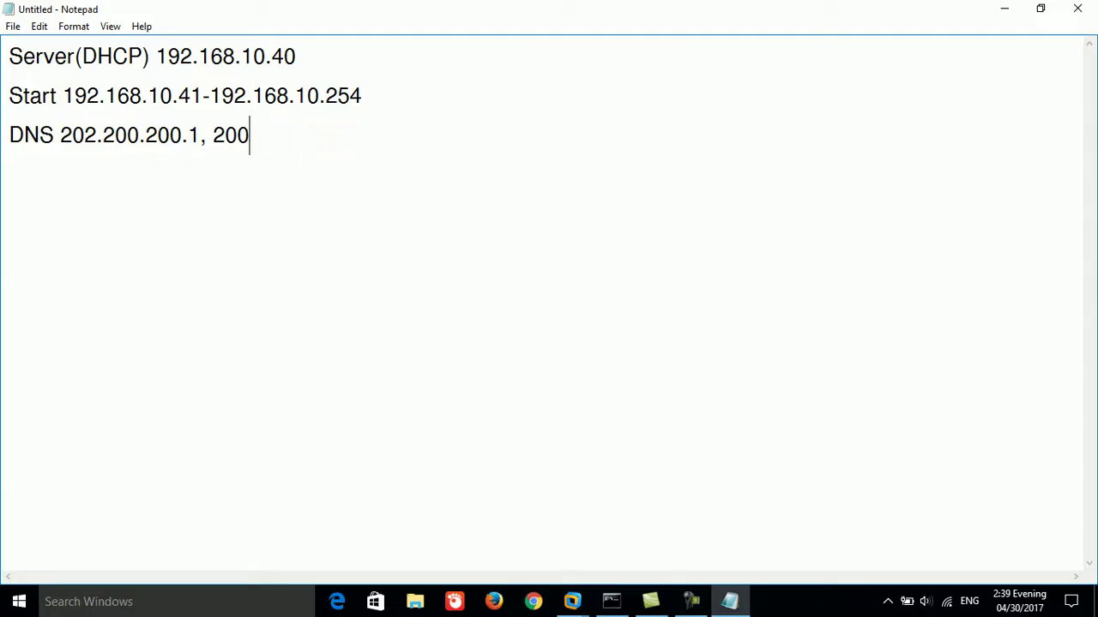
{"action": "key", "text": "BackSpace"}
{"action": "key", "text": "BackSpace"}
{"action": "key", "text": "BackSpace"}
{"action": "type", "text": "192.168"}
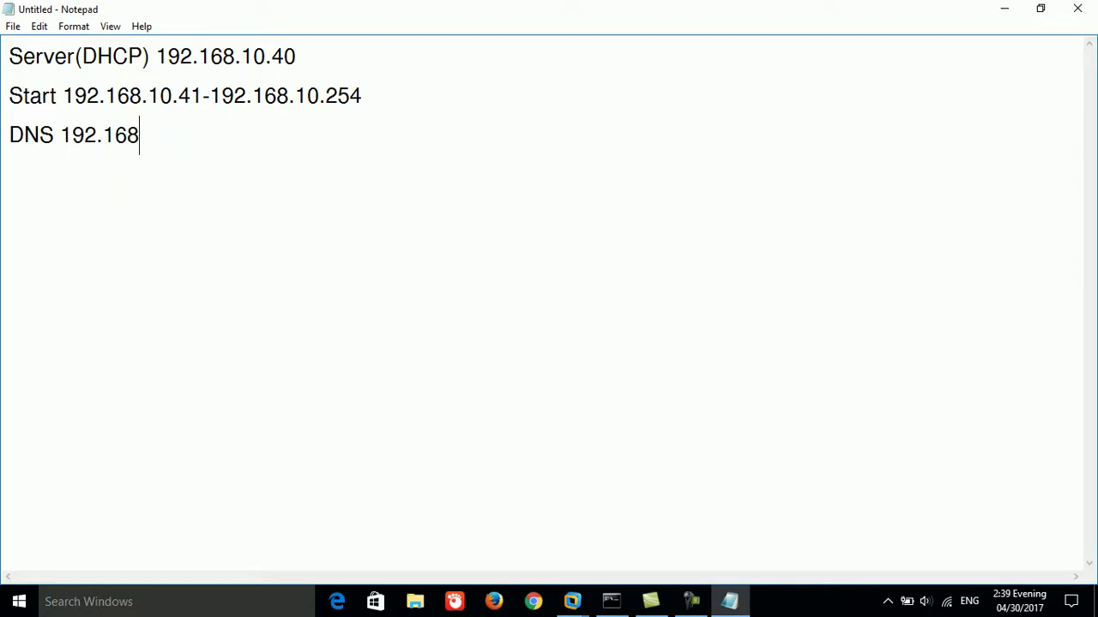
{"action": "type", "text": ".10.40"}
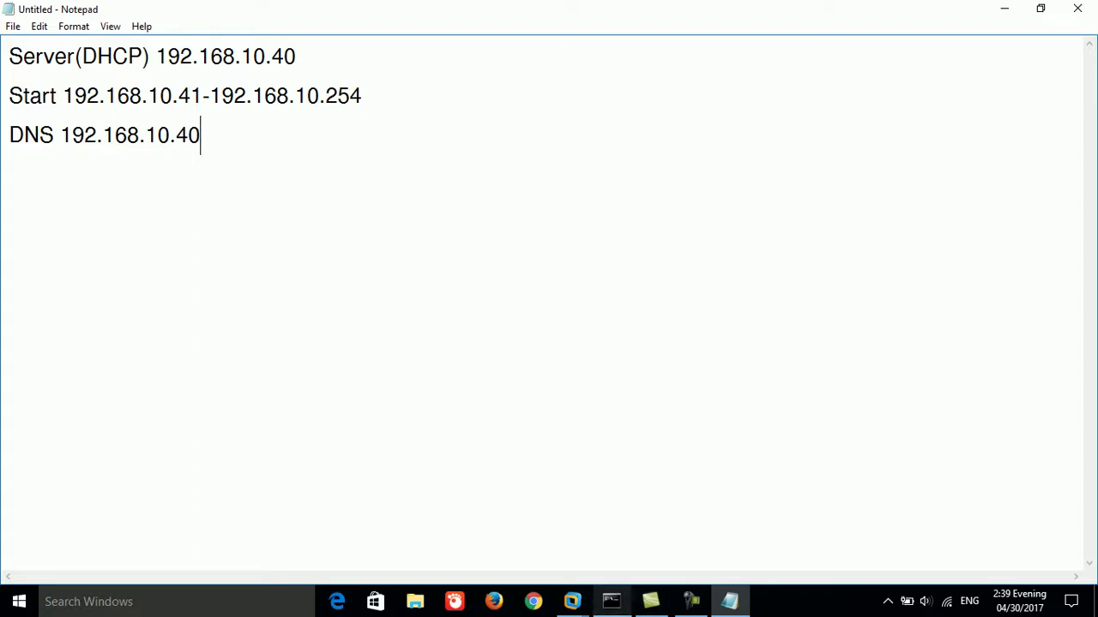
- Return to the server virtual machine and validate the prefilled preferred DNS server address
{"action": "left_click", "coordinate": [572, 601]}
{"action": "left_click", "coordinate": [594, 506]}
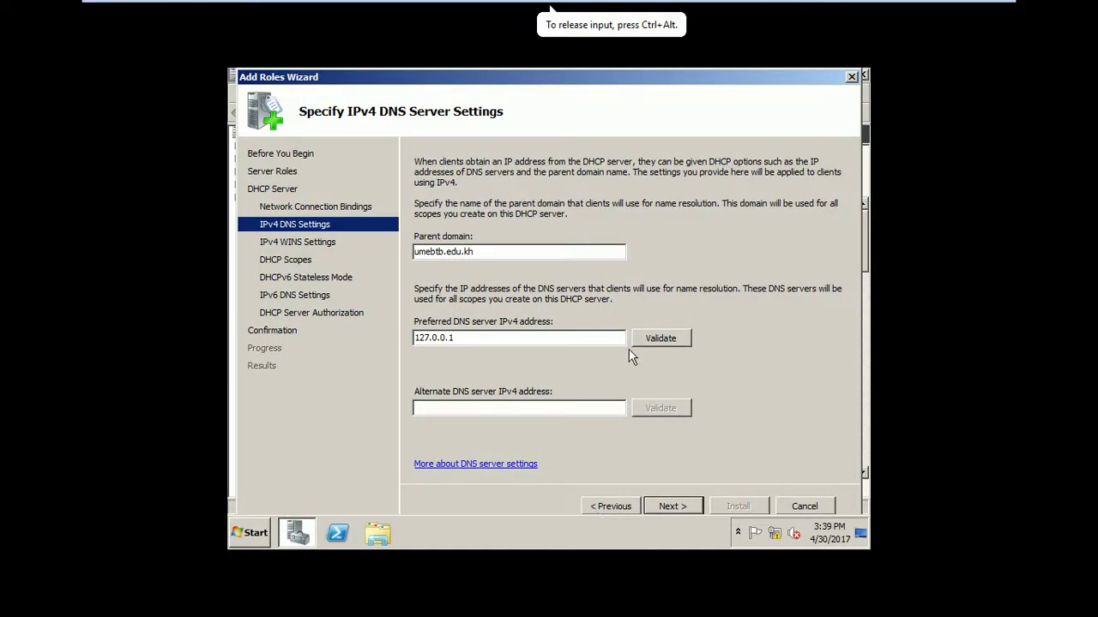
{"action": "left_click", "coordinate": [660, 338]}
- Set the preferred DNS server IPv4 address to 192.168.10.40, keep the parent domain, and continue to the WINS settings
{"action": "triple_click", "coordinate": [519, 340]}
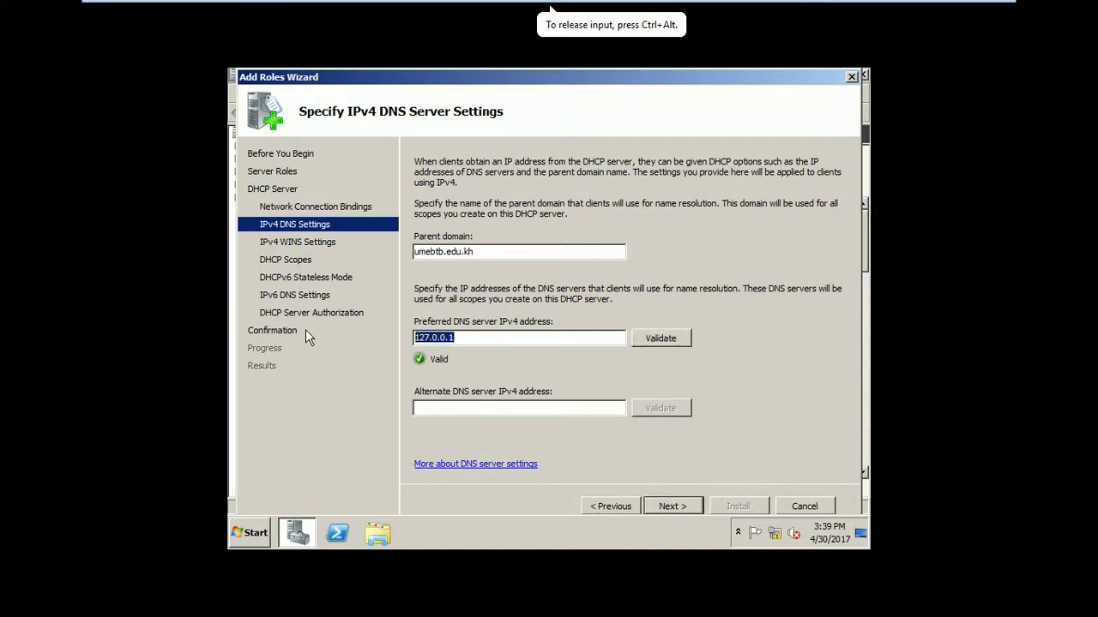
{"action": "type", "text": "192.1"}
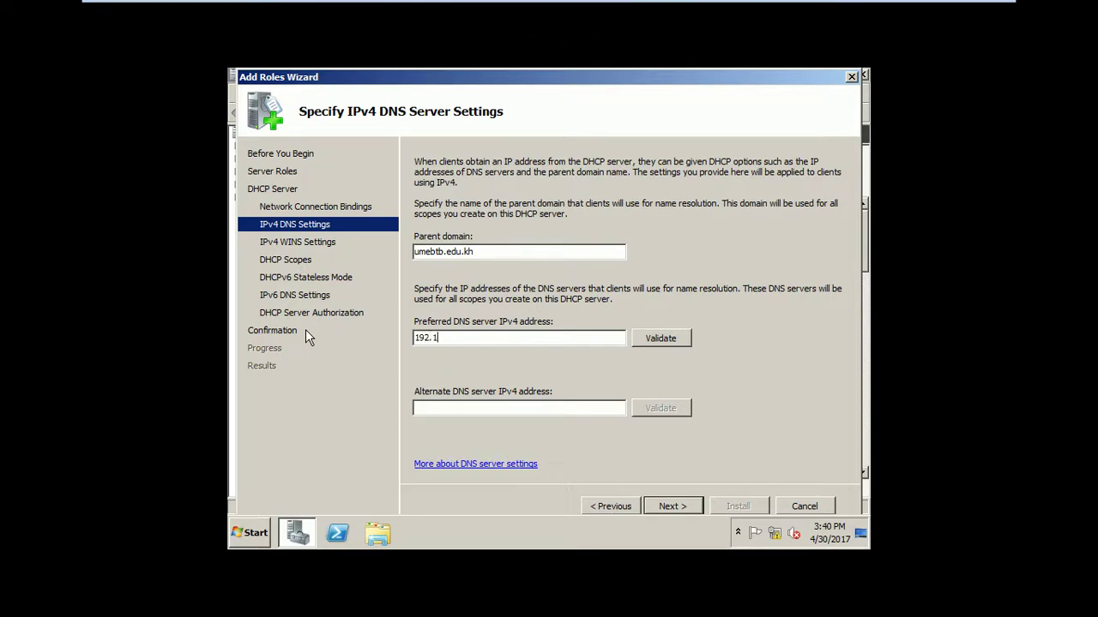
{"action": "type", "text": "68.10"}
{"action": "key", "text": "BackSpace"}
{"action": "key", "text": "BackSpace"}
{"action": "key", "text": "BackSpace"}
{"action": "key", "text": "BackSpace"}
{"action": "key", "text": "BackSpace"}
{"action": "key", "text": "BackSpace"}
{"action": "key", "text": "BackSpace"}
{"action": "key", "text": "BackSpace"}
{"action": "key", "text": "BackSpace"}
{"action": "key", "text": "BackSpace"}
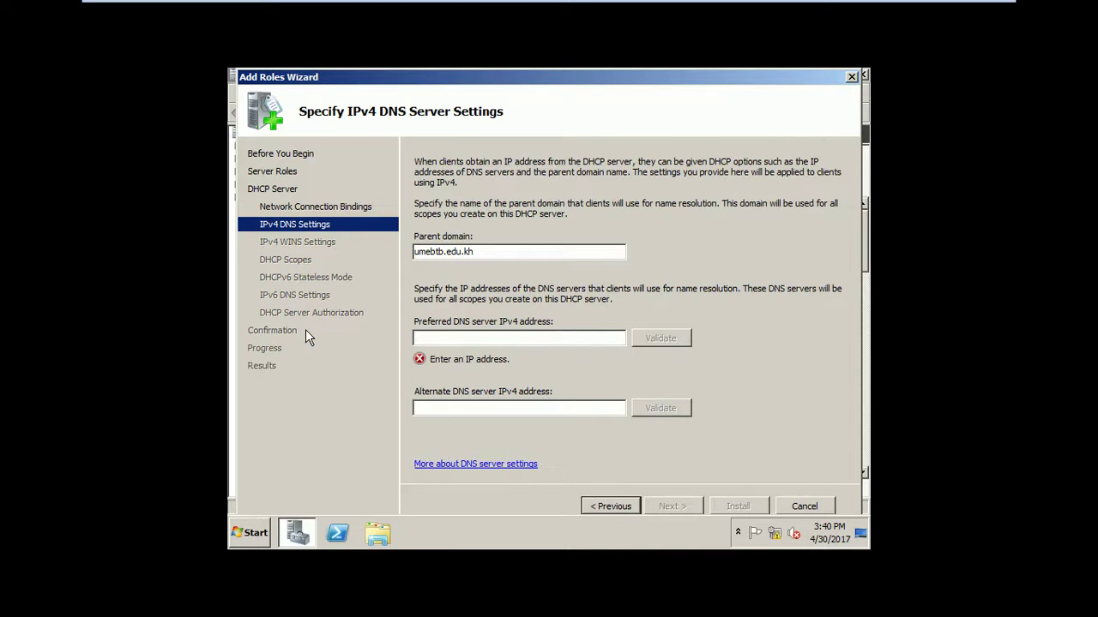
{"action": "type", "text": "192"}
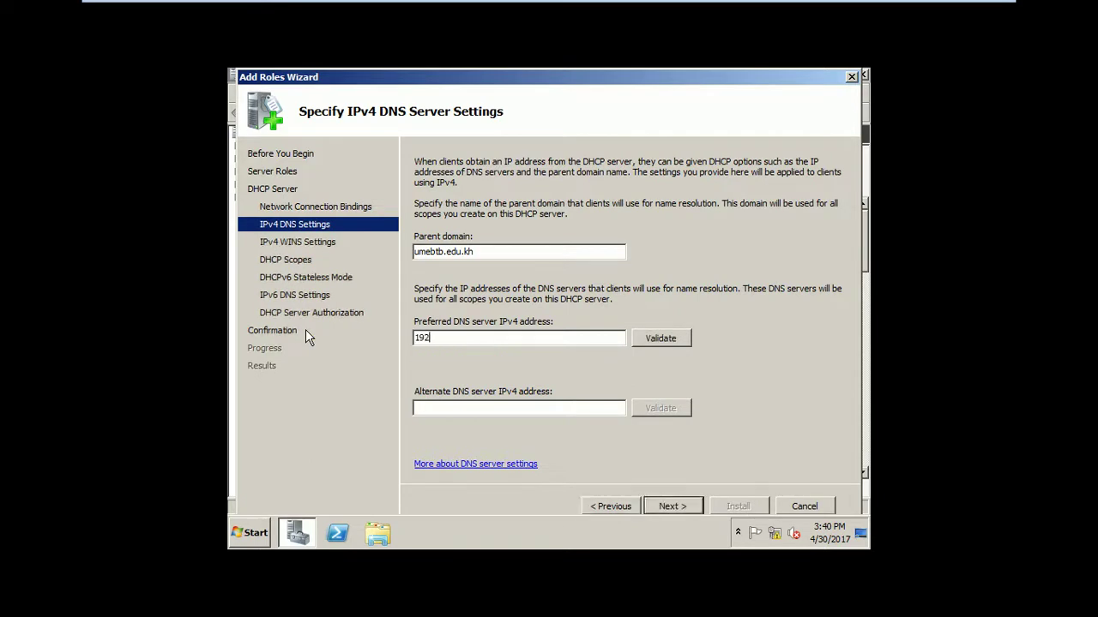
{"action": "type", "text": ".168.10.40"}
{"action": "left_click_drag", "start_coordinate": [490, 250], "coordinate": [330, 246]}
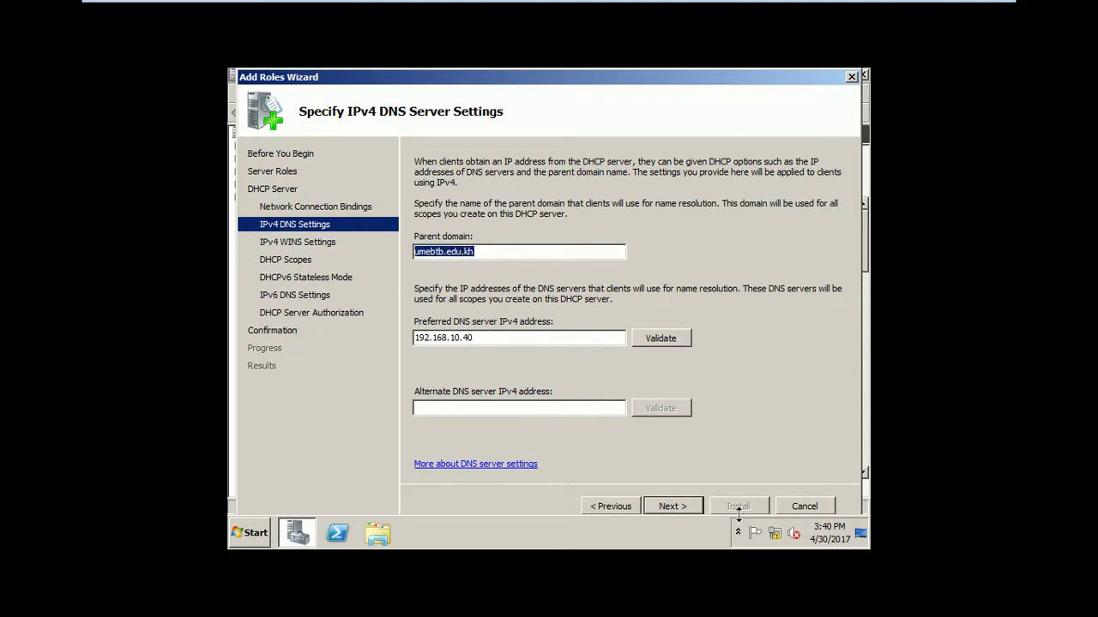
{"action": "left_click", "coordinate": [678, 506]}
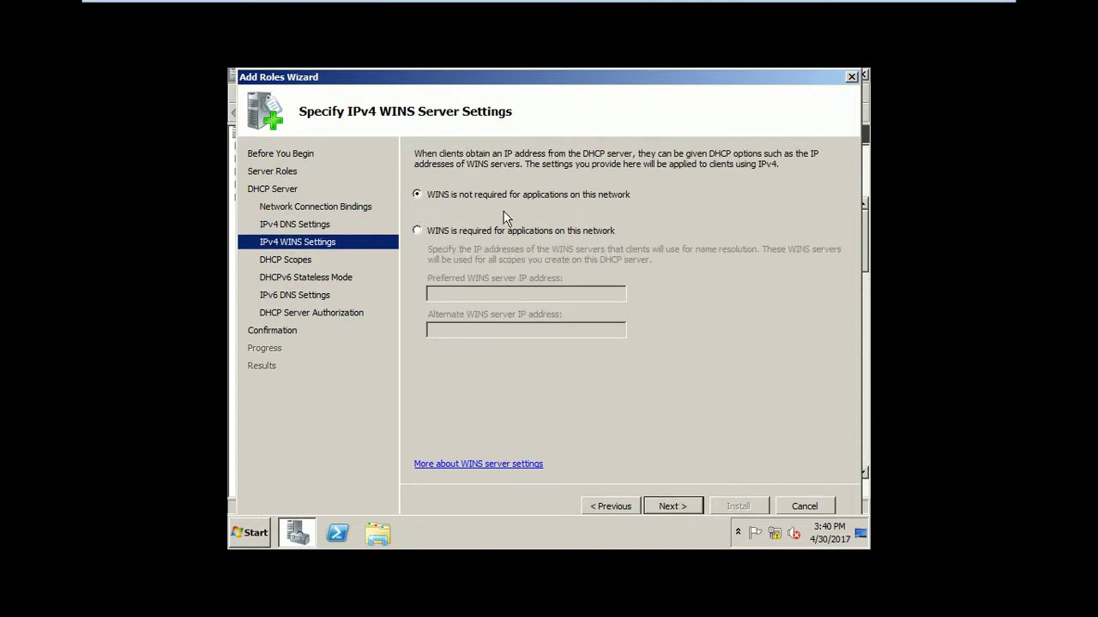
- Proceed without WINS or any DHCP scope, and disable DHCPv6 stateless mode for this server
{"action": "left_click", "coordinate": [678, 506]}
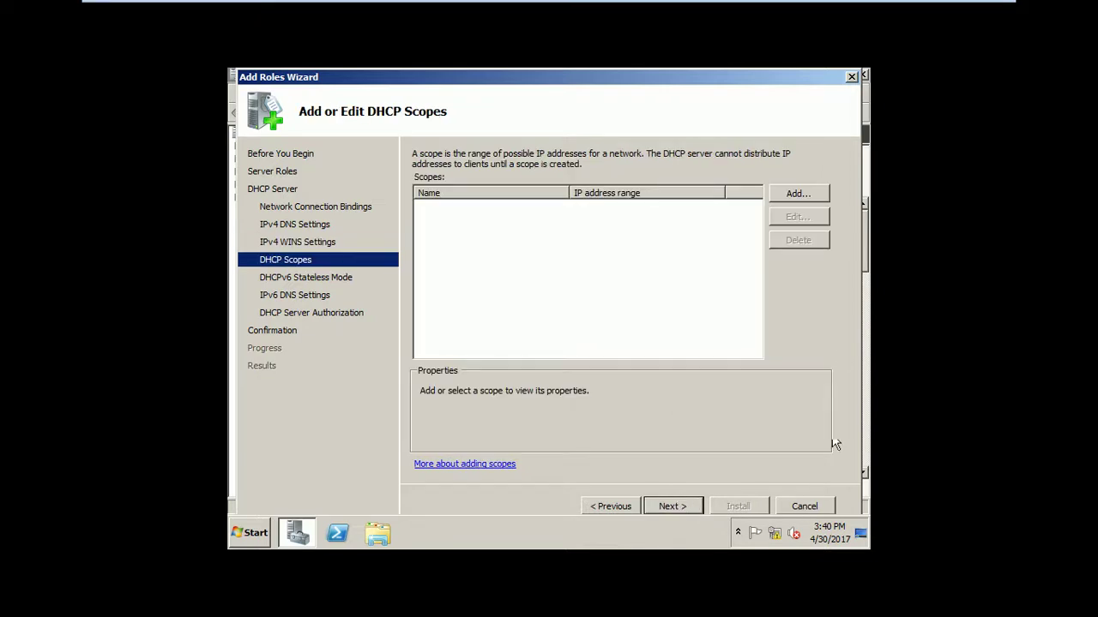
{"action": "left_click", "coordinate": [683, 506]}
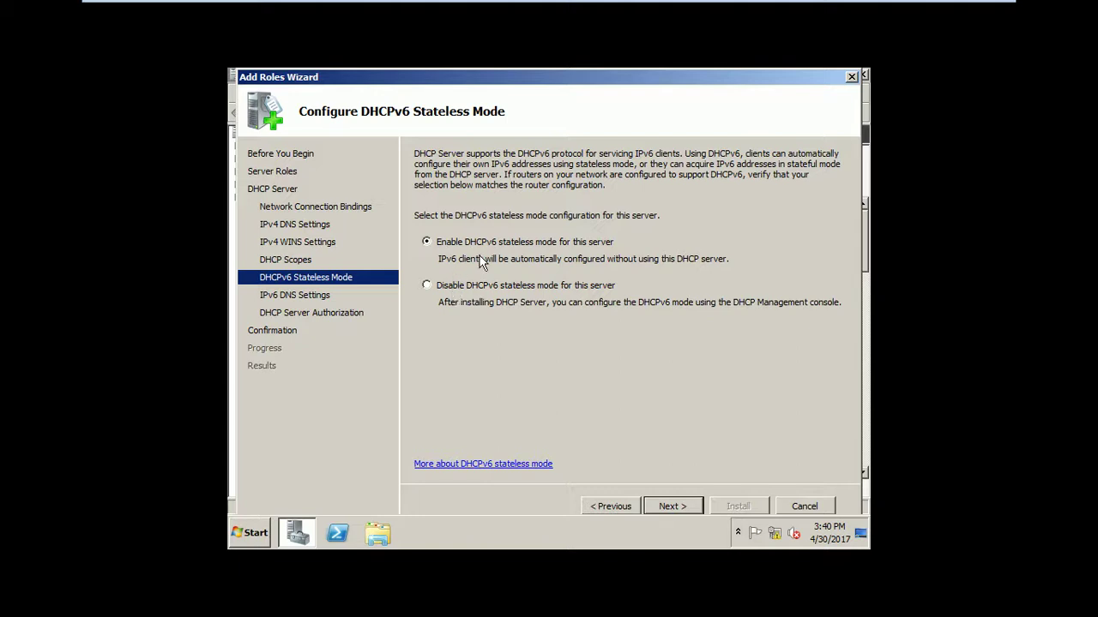
{"action": "left_click", "coordinate": [429, 292]}
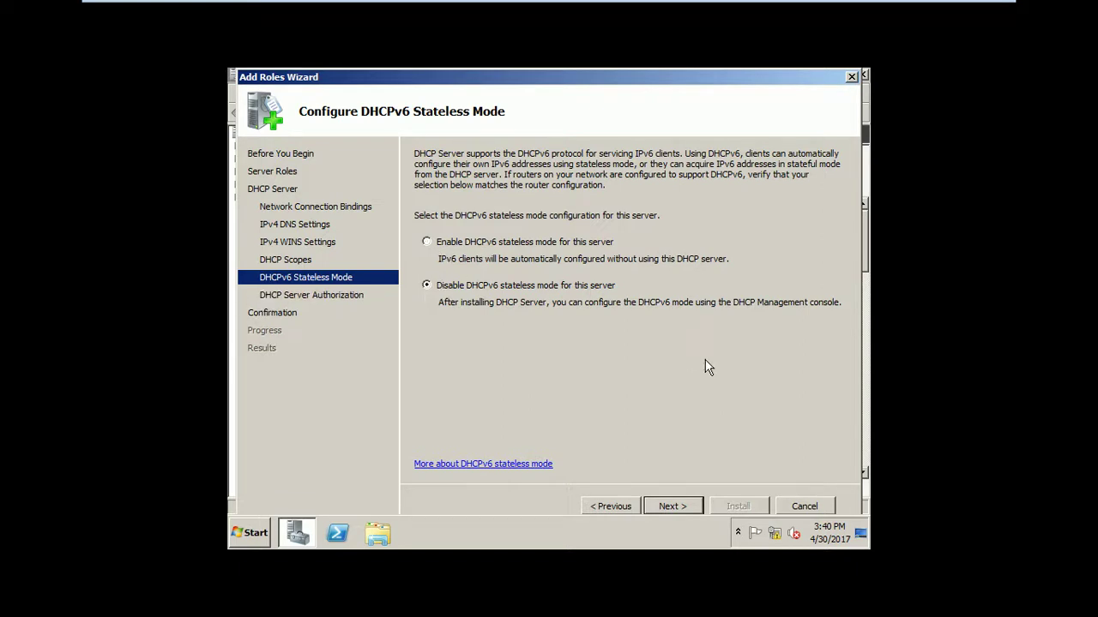
{"action": "left_click", "coordinate": [669, 508]}
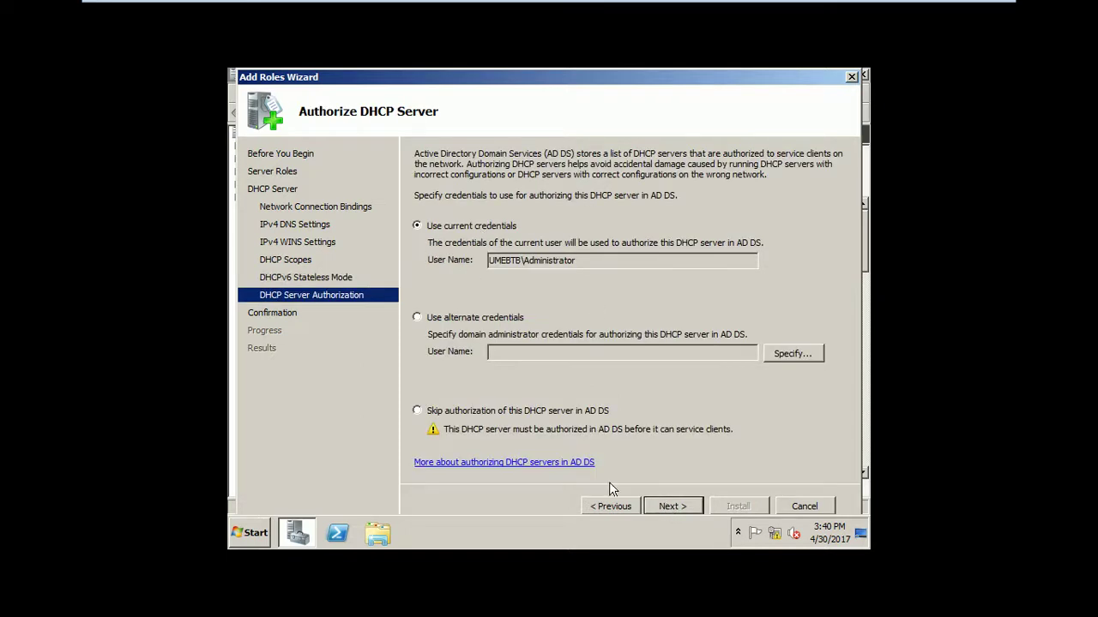
- Install the DHCP Server role with its AD DS authorization skipped, and close the wizard and Server Manager
{"action": "left_click", "coordinate": [548, 412]}
{"action": "left_click", "coordinate": [672, 507]}
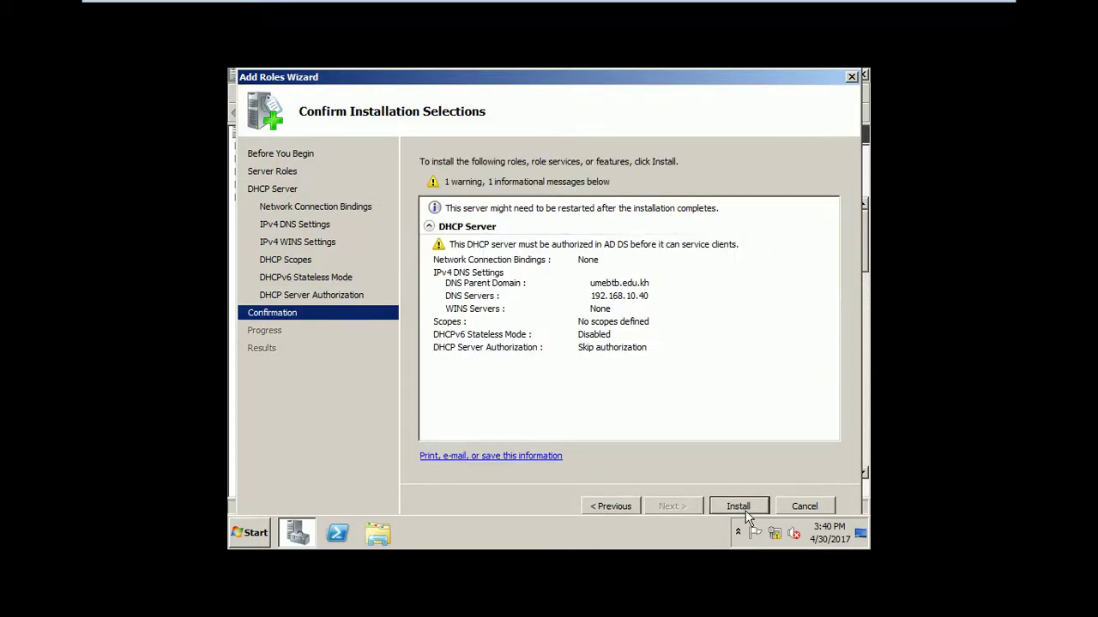
{"action": "left_click", "coordinate": [739, 507]}
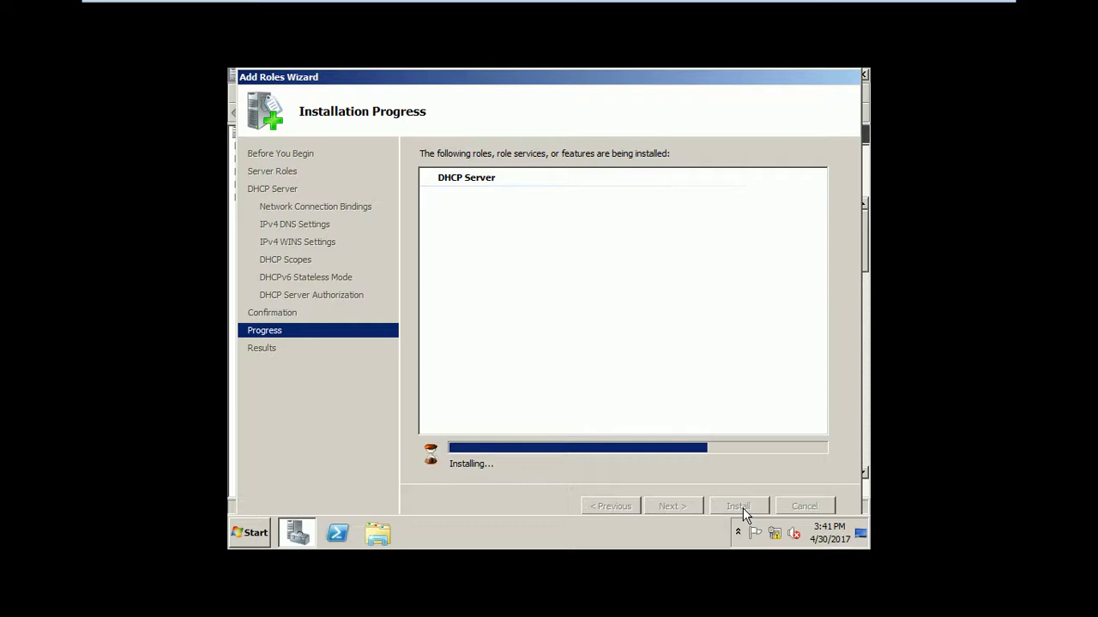
{"action": "mouse_move", "coordinate": [752, 68]}
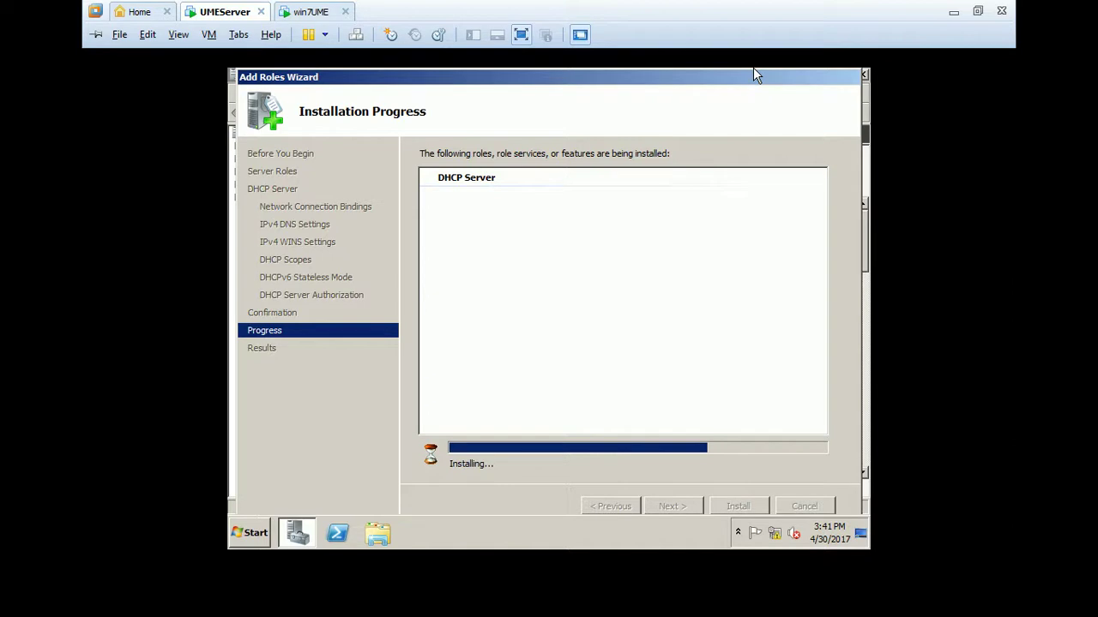
{"action": "left_click", "coordinate": [749, 134]}
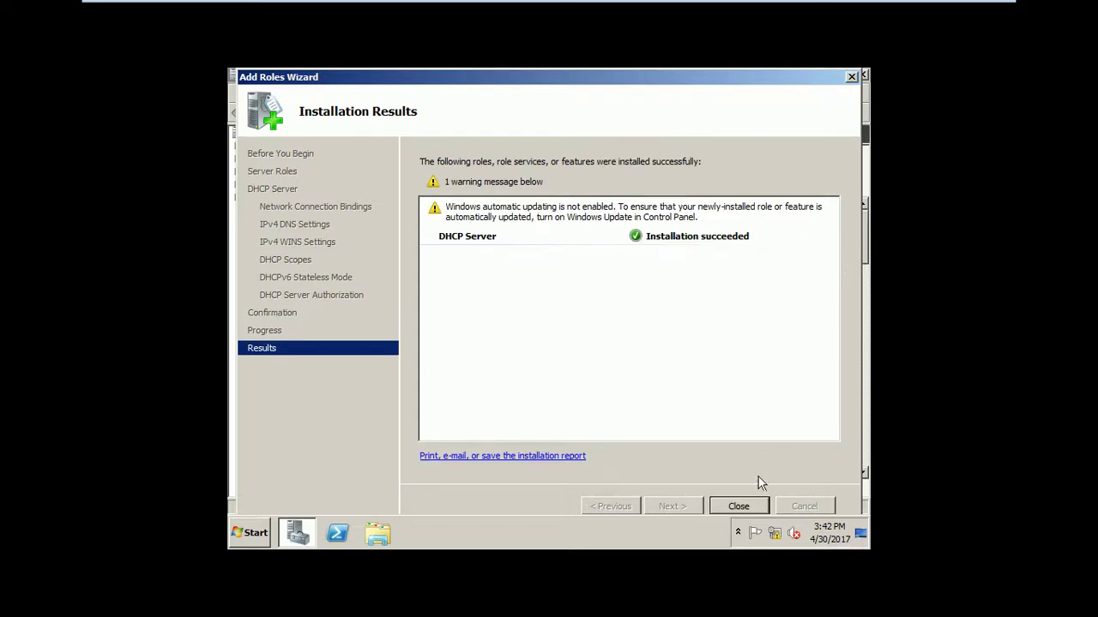
{"action": "left_click", "coordinate": [741, 505]}
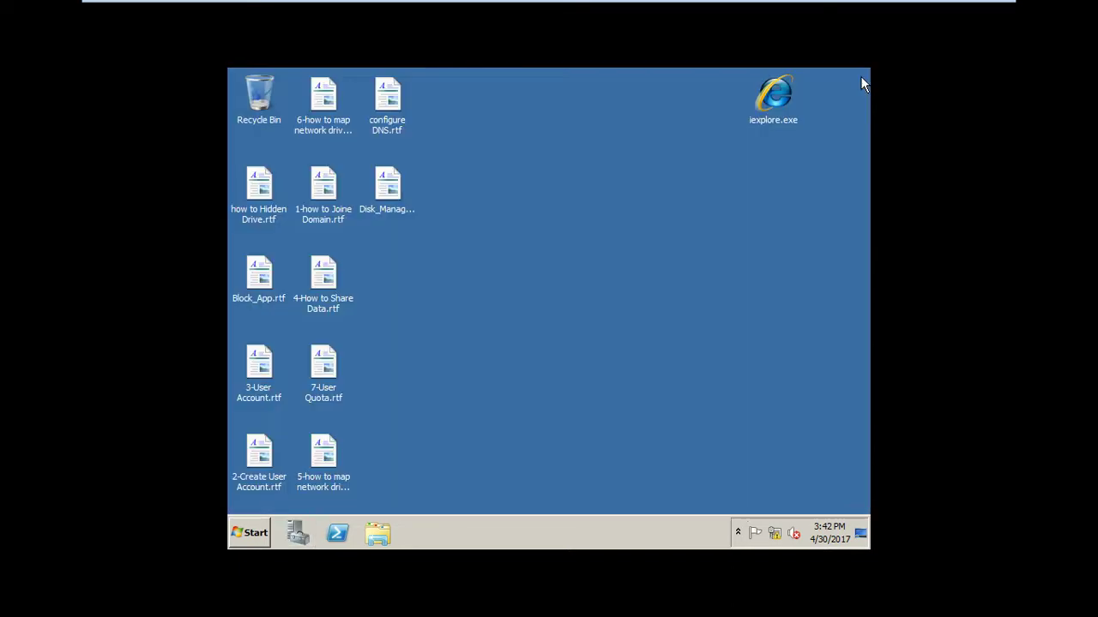
{"action": "left_click", "coordinate": [862, 75]}
- Refresh the desktop, and open the DHCP administrative console in a maximized window
{"action": "right_click", "coordinate": [512, 295]}
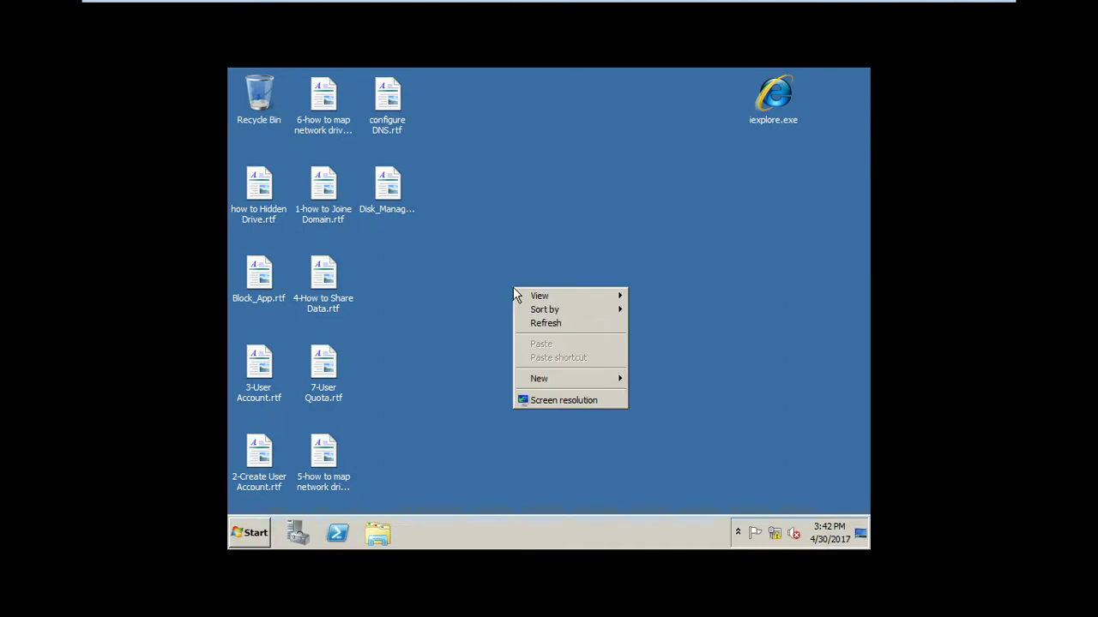
{"action": "left_click", "coordinate": [537, 321]}
{"action": "left_click", "coordinate": [243, 540]}
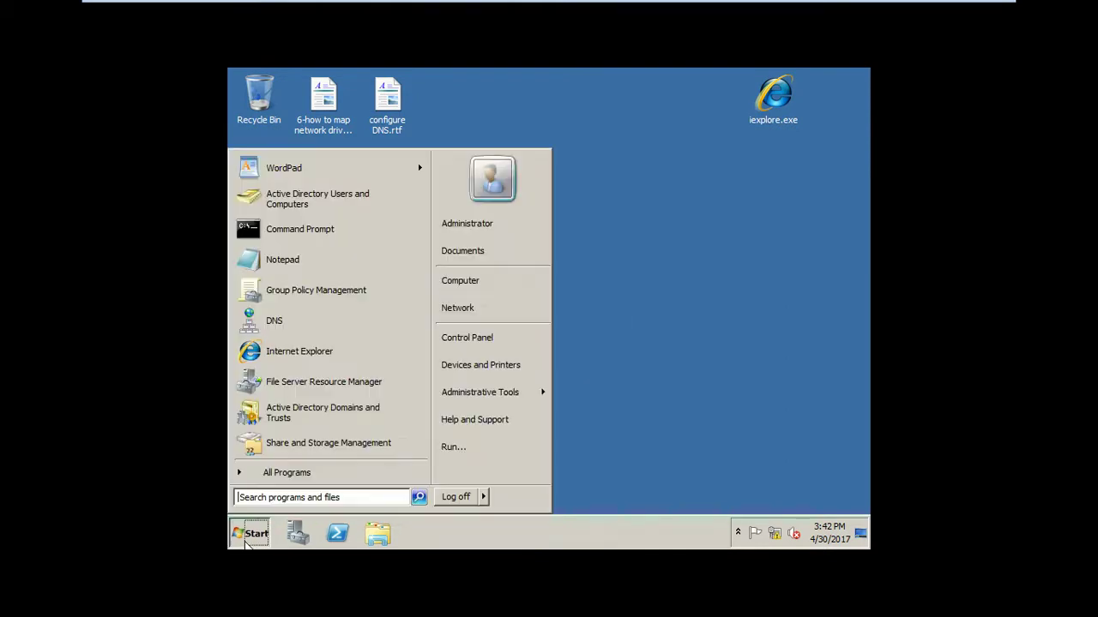
{"action": "mouse_move", "coordinate": [480, 386]}
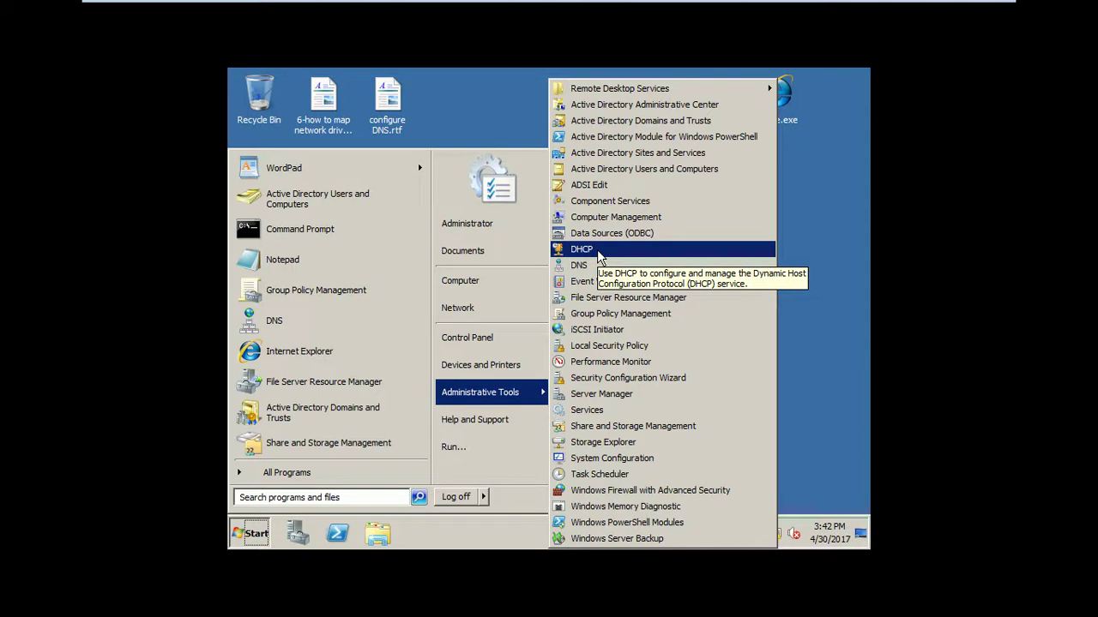
{"action": "left_click", "coordinate": [599, 256]}
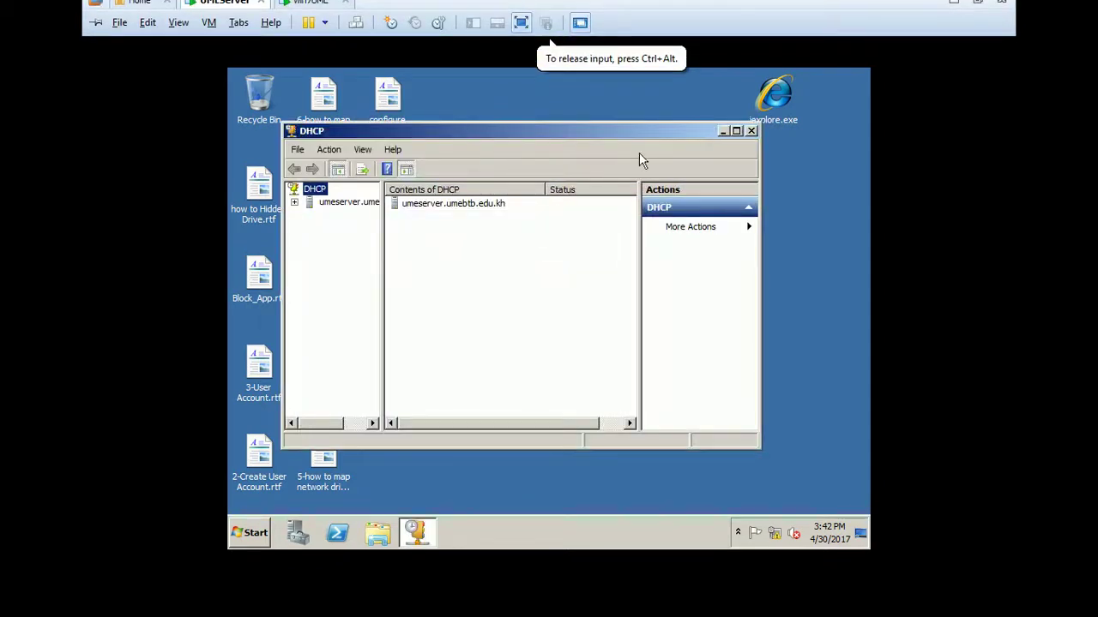
{"action": "left_click", "coordinate": [736, 131]}
- Expand the server's IPv4 and IPv6 nodes in the DHCP tree and widen the tree pane to show full names
{"action": "double_click", "coordinate": [266, 148]}
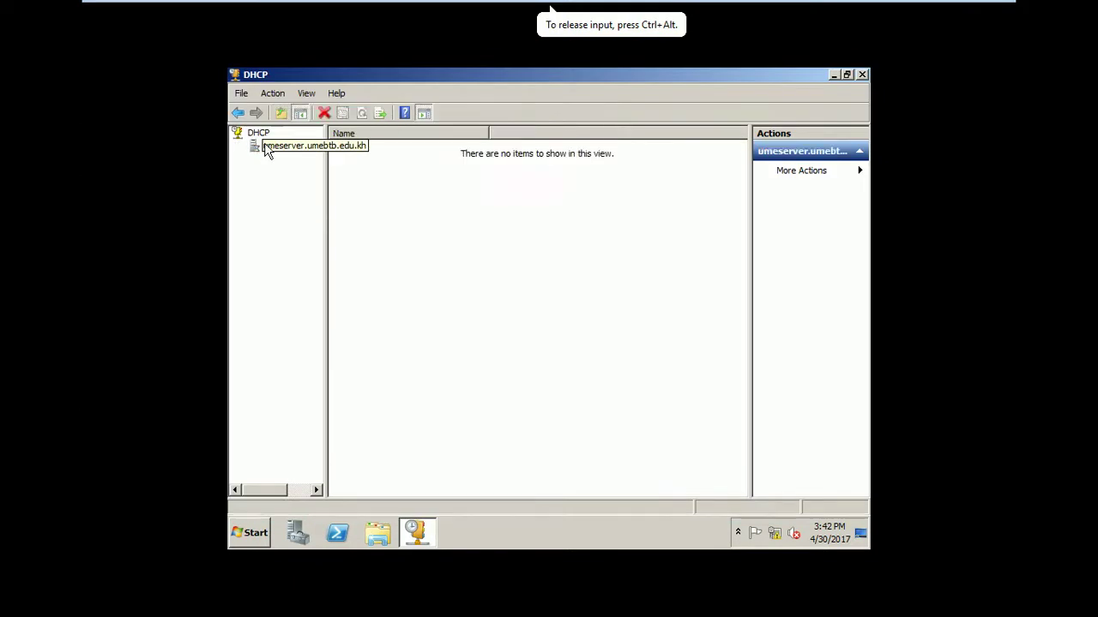
{"action": "left_click", "coordinate": [286, 159]}
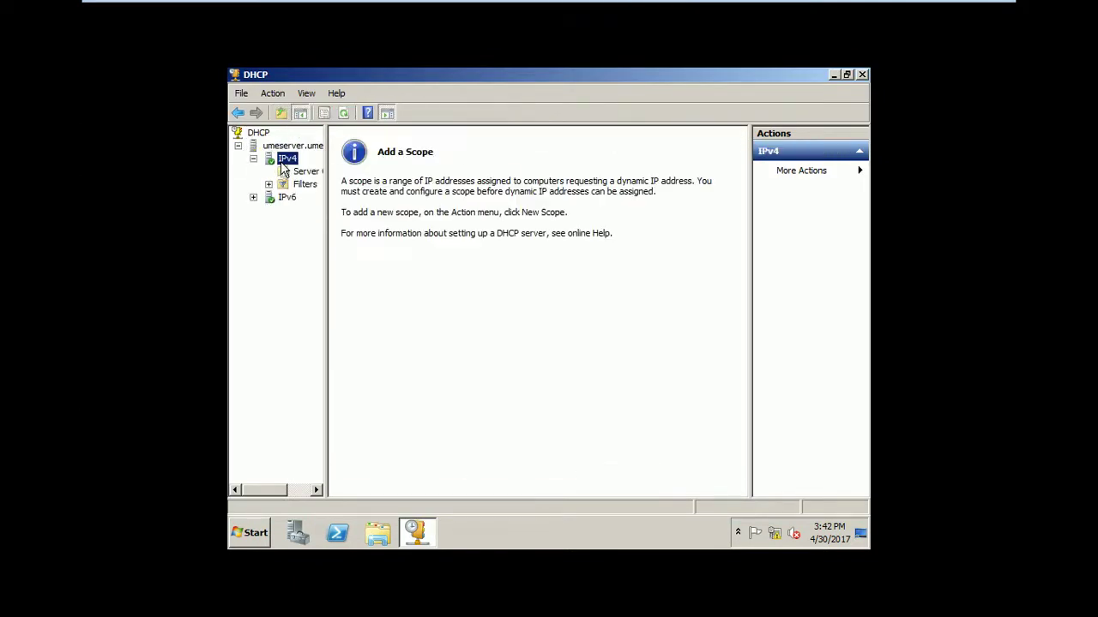
{"action": "left_click", "coordinate": [284, 197]}
{"action": "left_click", "coordinate": [253, 197]}
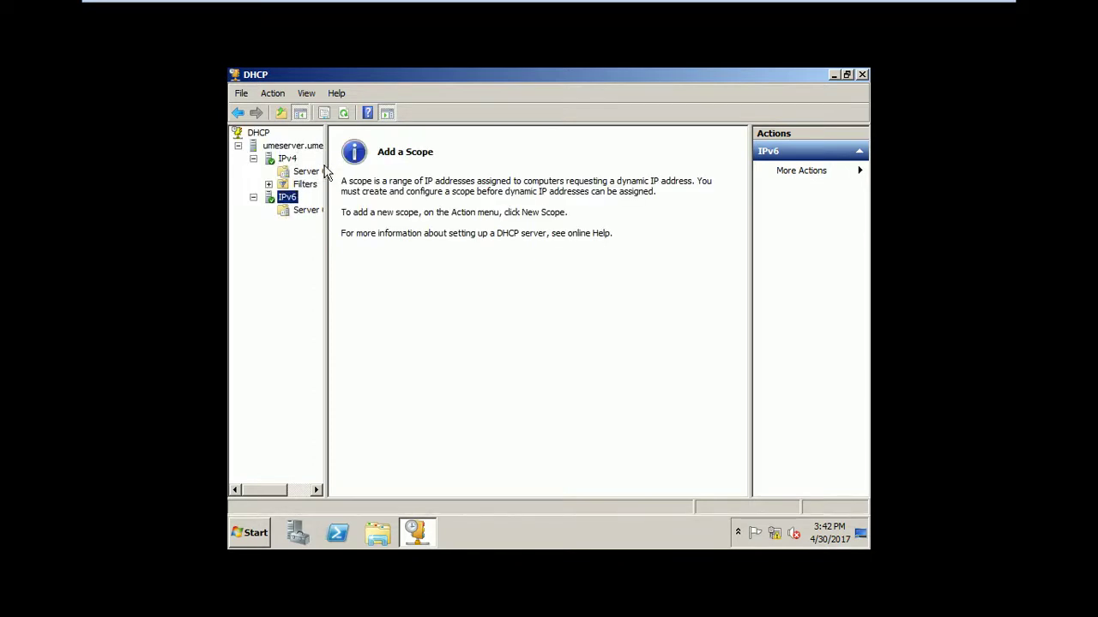
{"action": "left_click_drag", "start_coordinate": [327, 169], "coordinate": [413, 169]}
- Examine the DNS Servers and DNS Domain Name entries in the IPv4 server options
{"action": "left_click", "coordinate": [314, 172]}
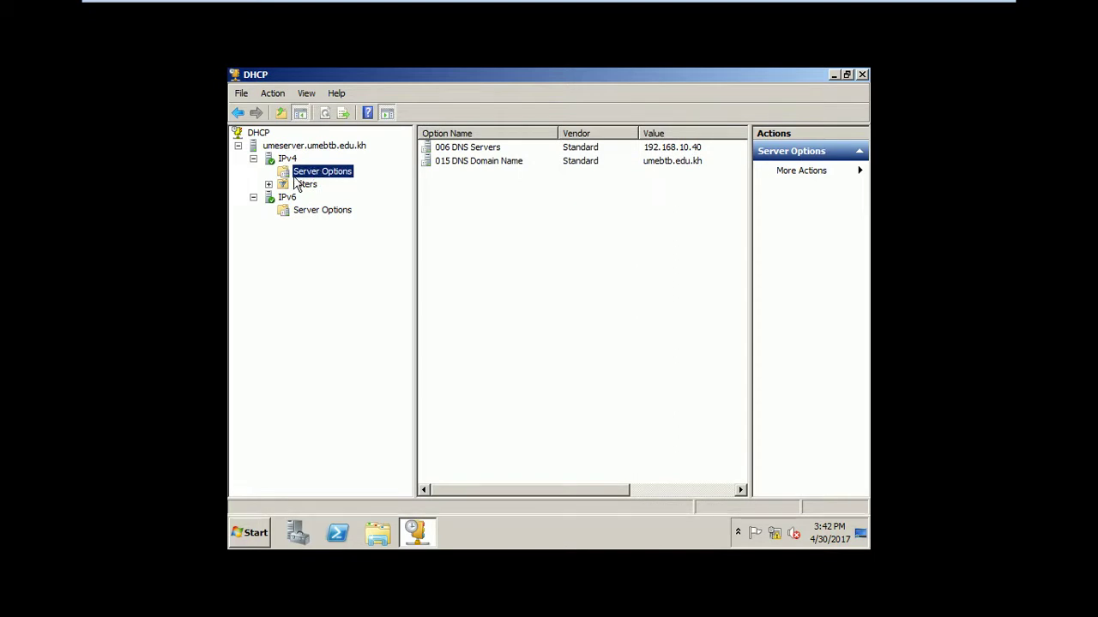
{"action": "left_click", "coordinate": [477, 161]}
{"action": "left_click", "coordinate": [471, 148]}
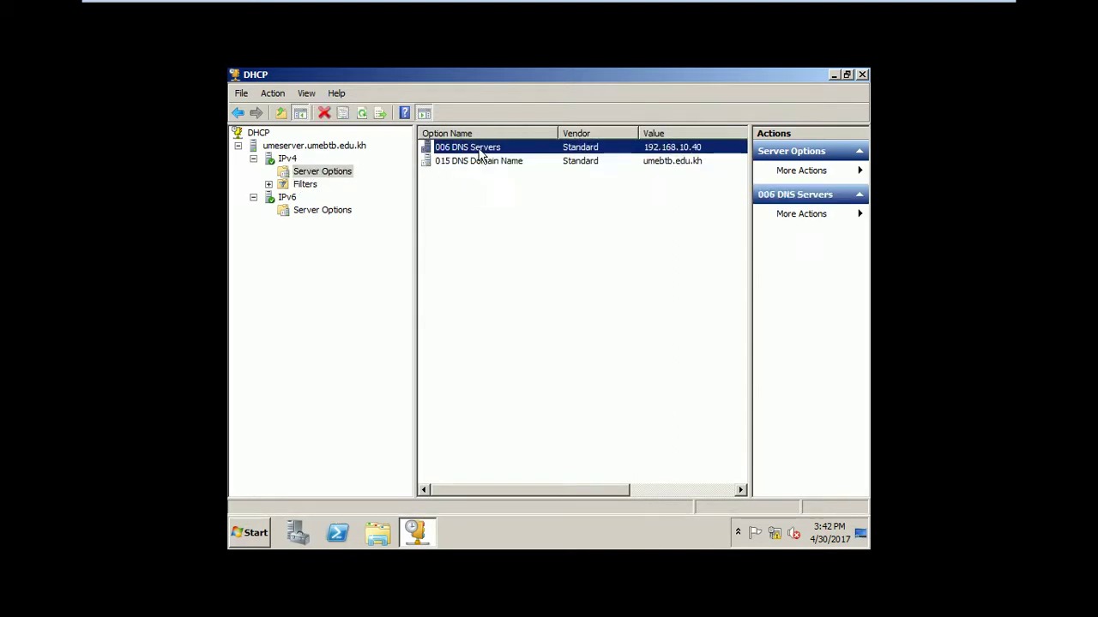
{"action": "right_click", "coordinate": [479, 149]}
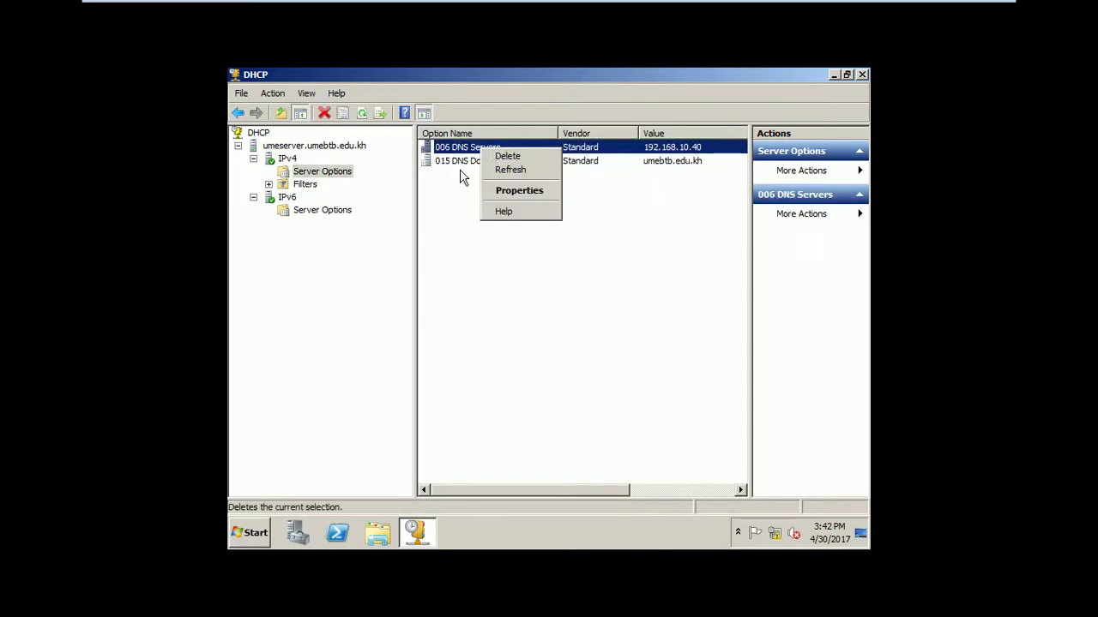
{"action": "left_click", "coordinate": [449, 161]}
{"action": "left_click", "coordinate": [324, 174]}
{"action": "left_click", "coordinate": [286, 159]}
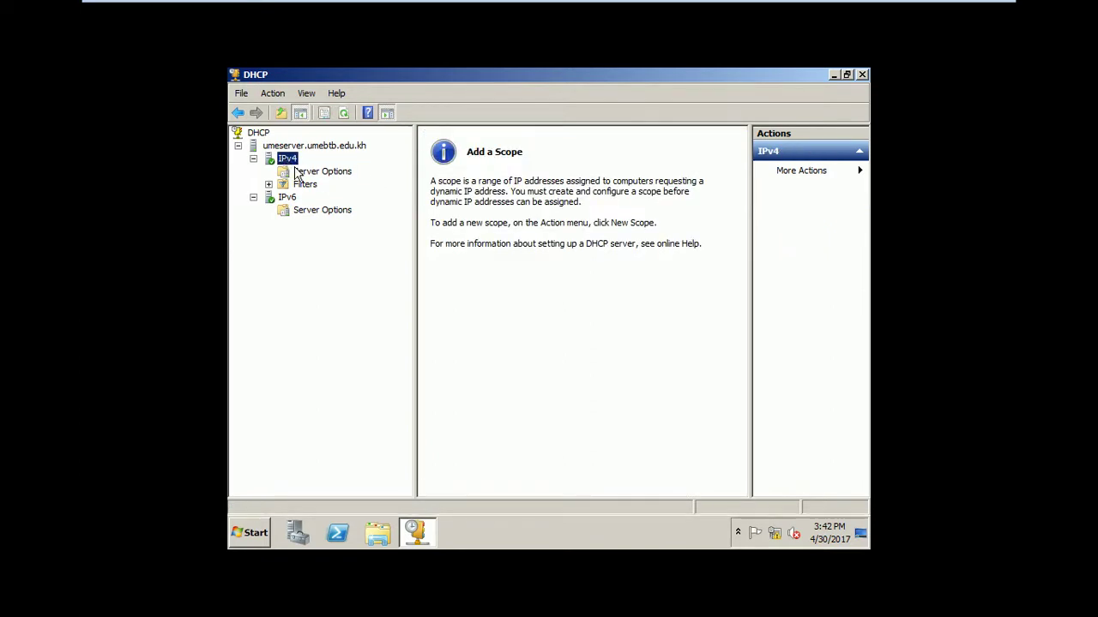
- Start a new scope under IPv4 and name it UME
{"action": "key", "text": "Down"}
{"action": "left_click", "coordinate": [286, 161]}
{"action": "right_click", "coordinate": [286, 160]}
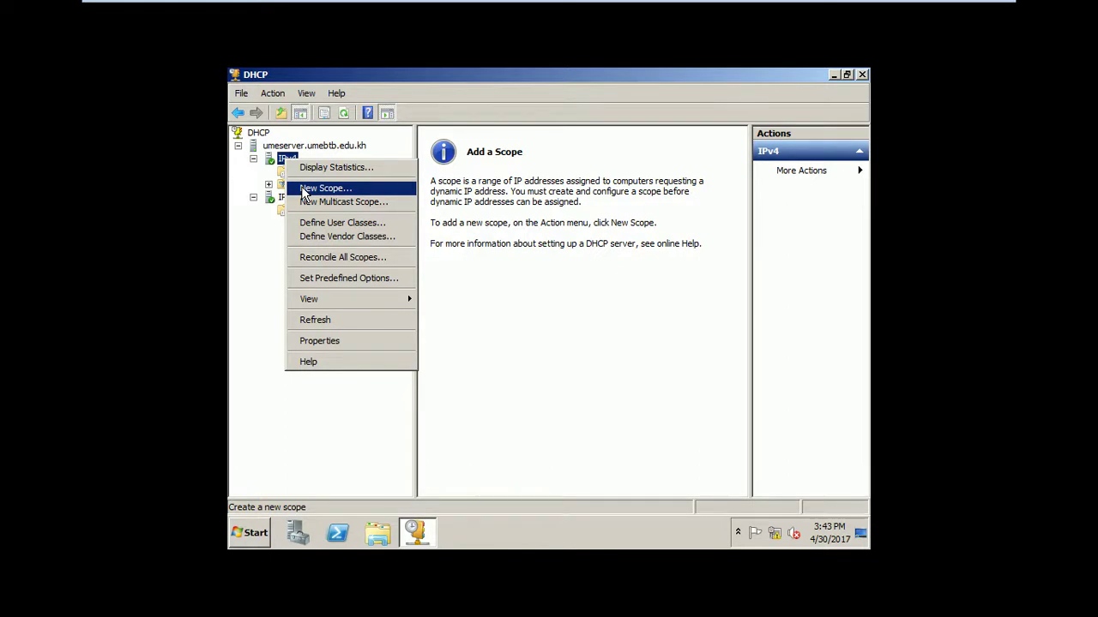
{"action": "left_click", "coordinate": [326, 188]}
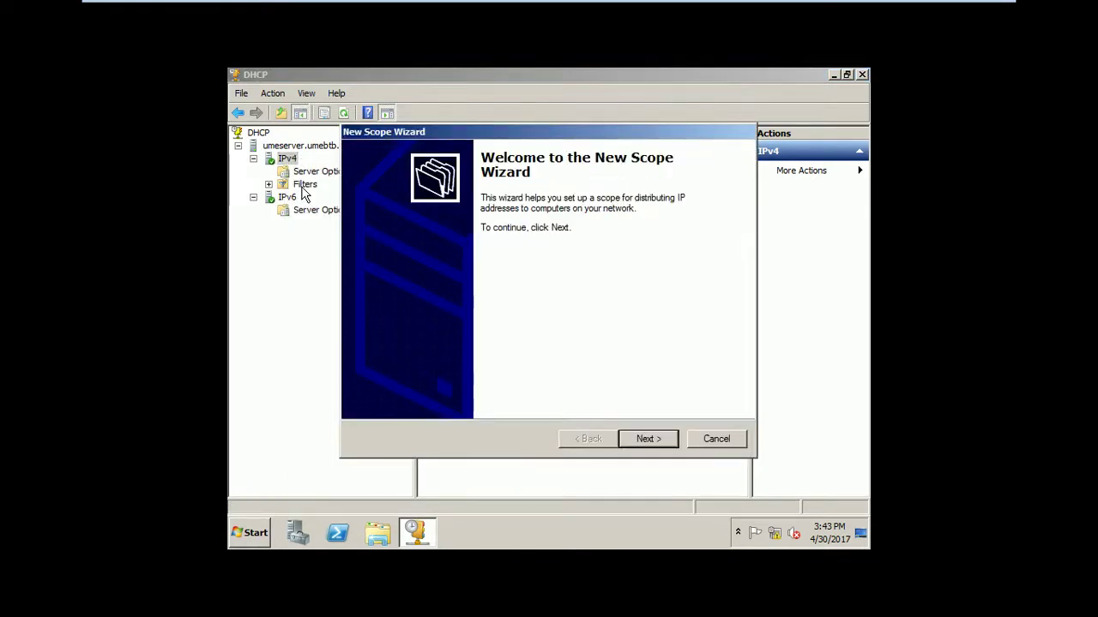
{"action": "left_click", "coordinate": [662, 444]}
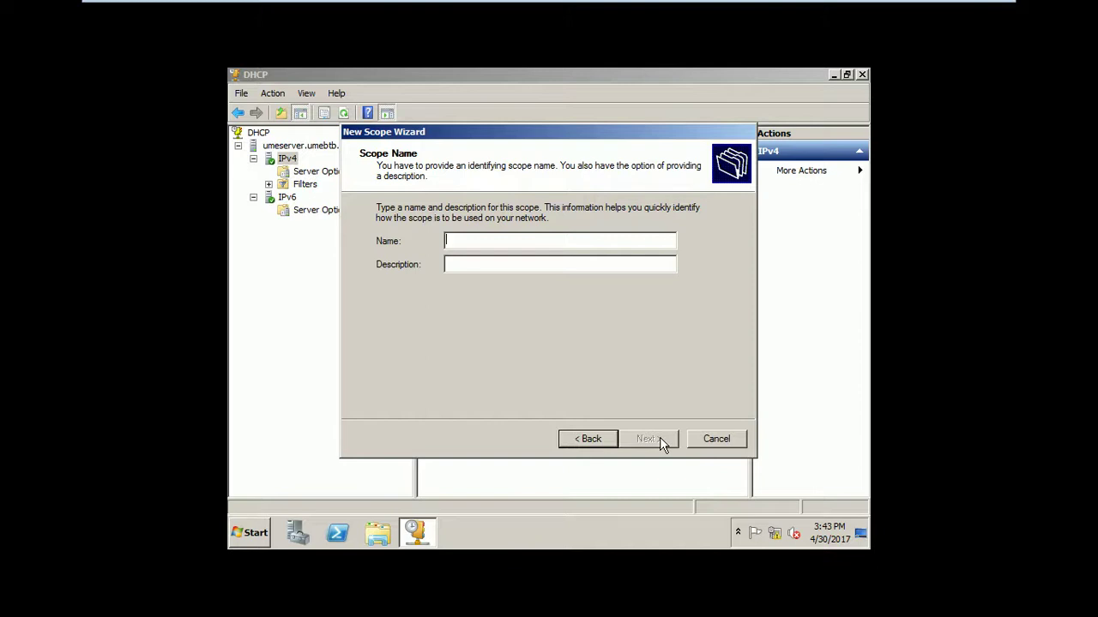
{"action": "type", "text": "UME"}
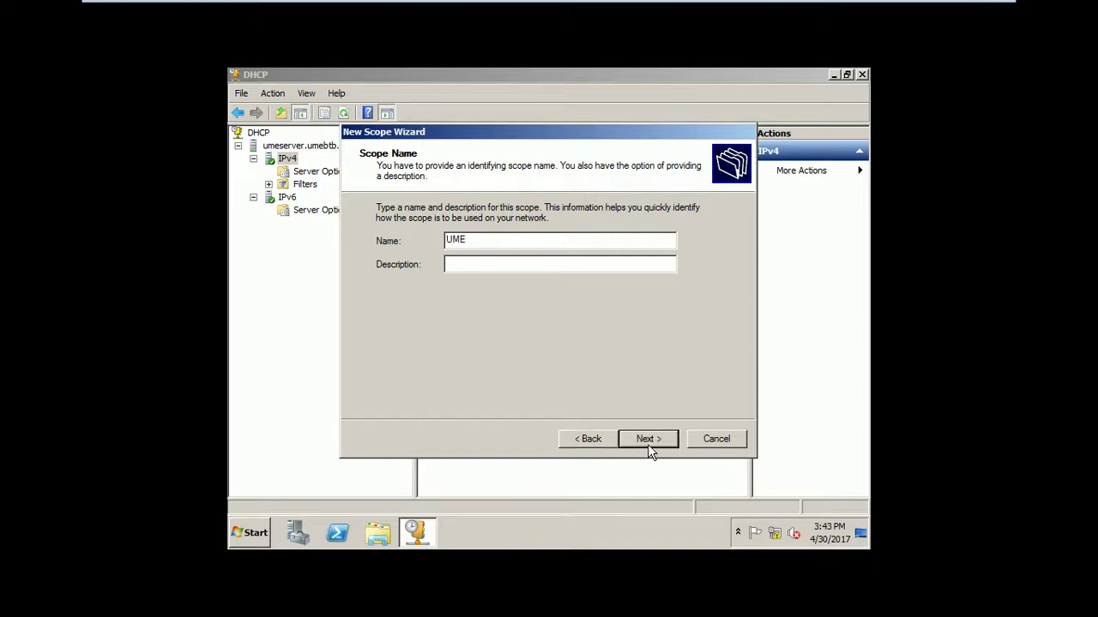
- Describe the new scope as "UME University" and continue to its IP address range
{"action": "left_click", "coordinate": [516, 266]}
{"action": "type", "text": "UM"}
{"action": "key", "text": "BackSpace"}
{"action": "type", "text": "UME"}
{"action": "key", "text": "BackSpace"}
{"action": "key", "text": "BackSpace"}
{"action": "key", "text": "BackSpace"}
{"action": "type", "text": "ME University"}
{"action": "left_click", "coordinate": [650, 439]}
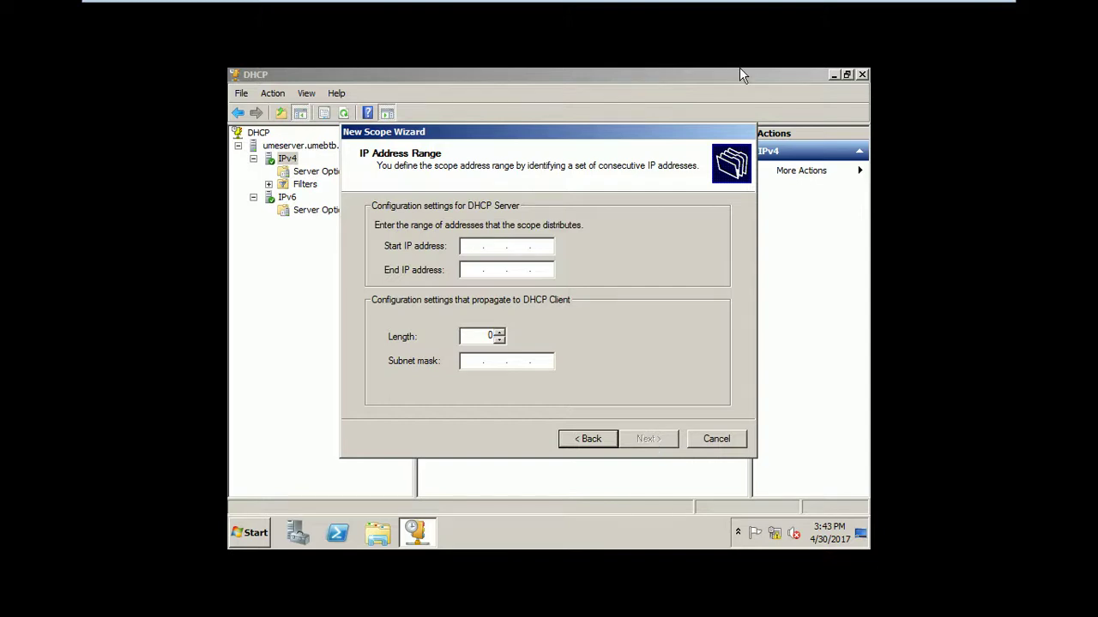
- Switch to the Notepad note and add the line "Range IP(192.168.10.1-192.168.10.254)" below the DNS entry
{"action": "left_click", "coordinate": [951, 10]}
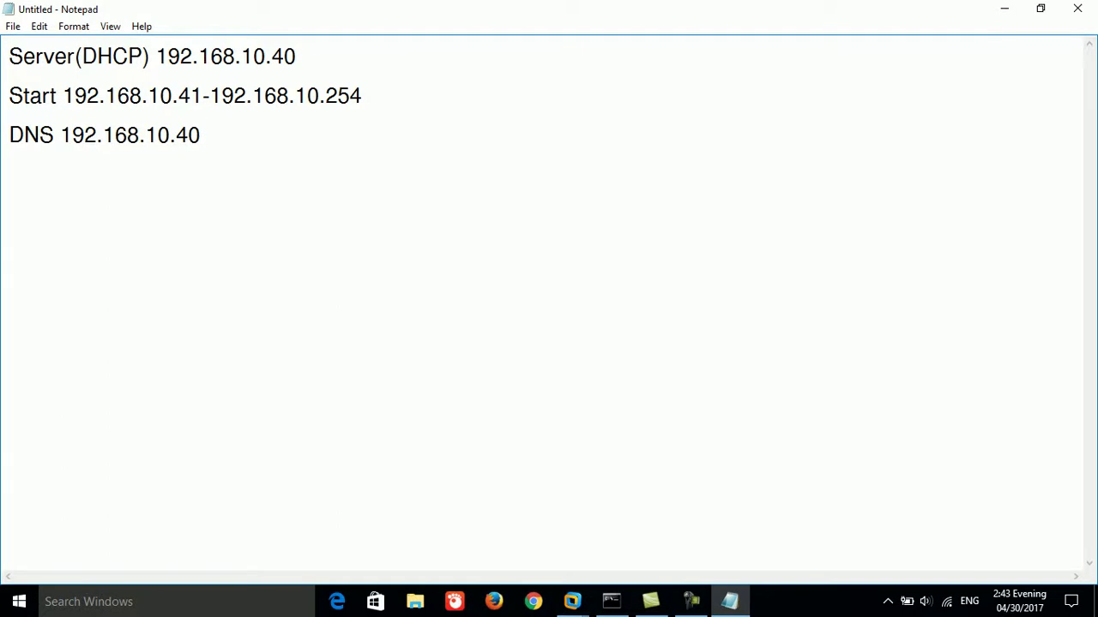
{"action": "left_click_drag", "start_coordinate": [22, 95], "coordinate": [362, 95]}
{"action": "left_click", "coordinate": [296, 56]}
{"action": "key", "text": "Down"}
{"action": "key", "text": "Down"}
{"action": "key", "text": "Down"}
{"action": "type", "text": "Start"}
{"action": "key", "text": "Home"}
{"action": "key", "text": "shift+End"}
{"action": "type", "text": "Range "}
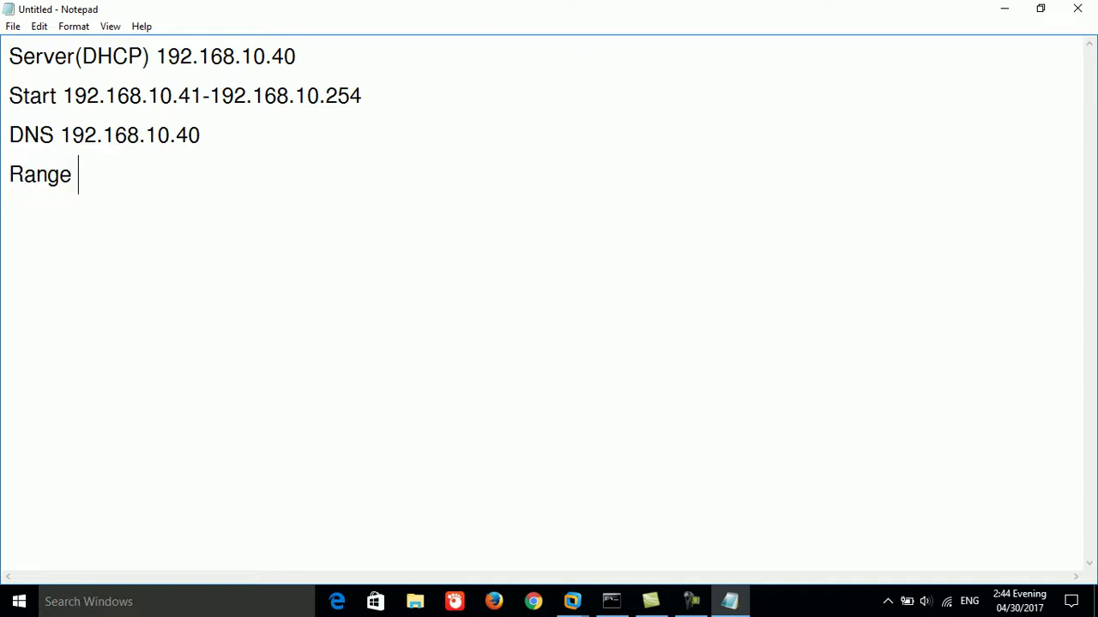
{"action": "type", "text": "IP(192.168."}
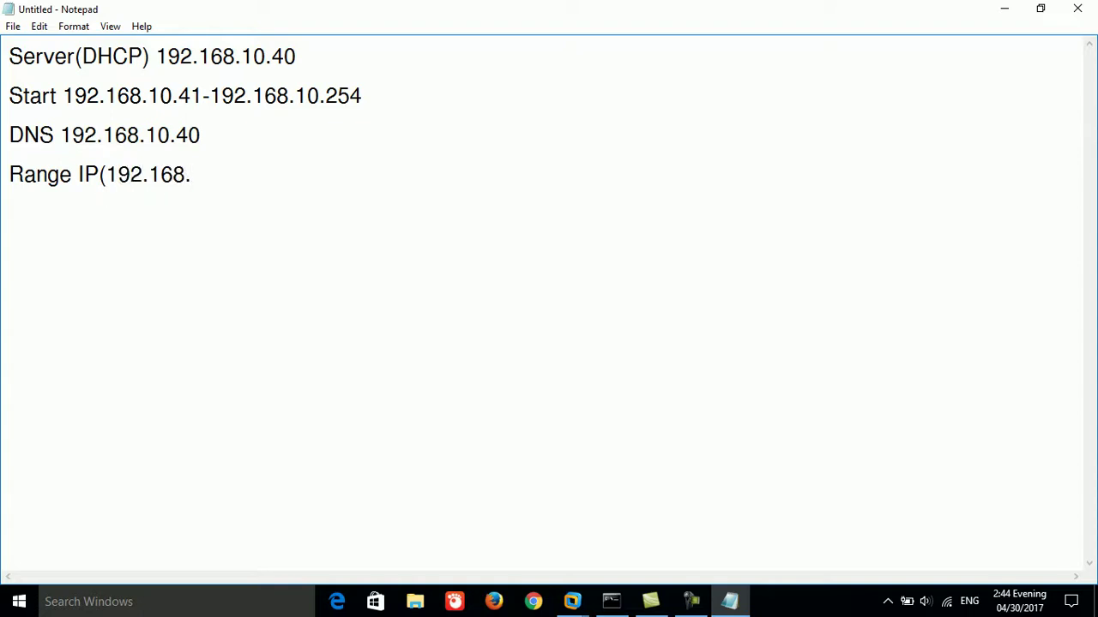
{"action": "type", "text": "10.1-192.168.10."}
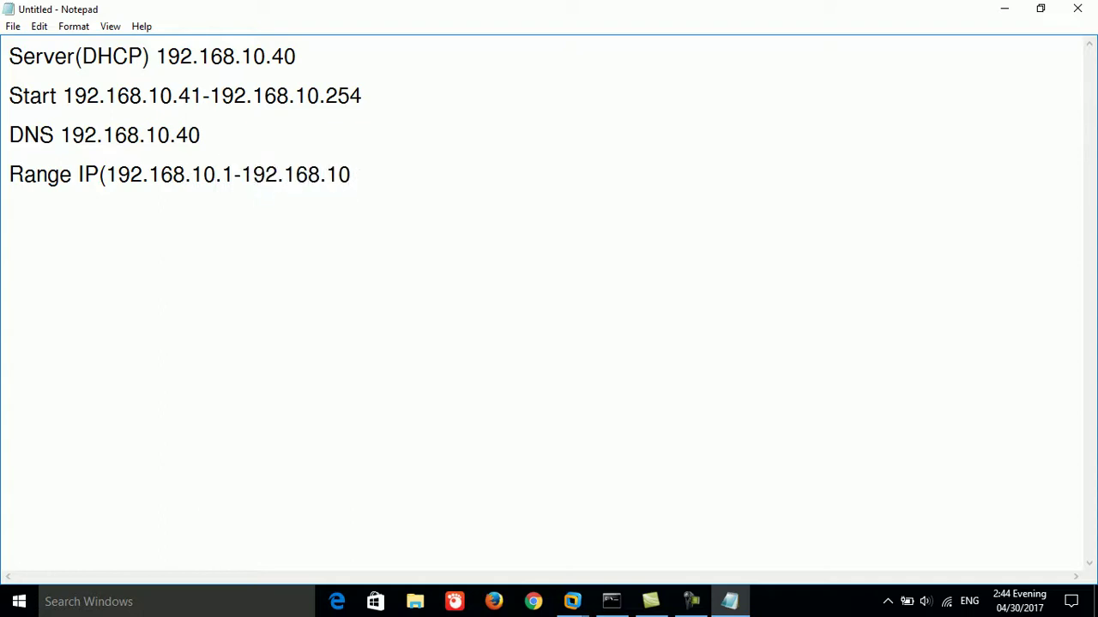
{"action": "type", "text": "5"}
{"action": "key", "text": "BackSpace"}
{"action": "type", "text": "254)"}
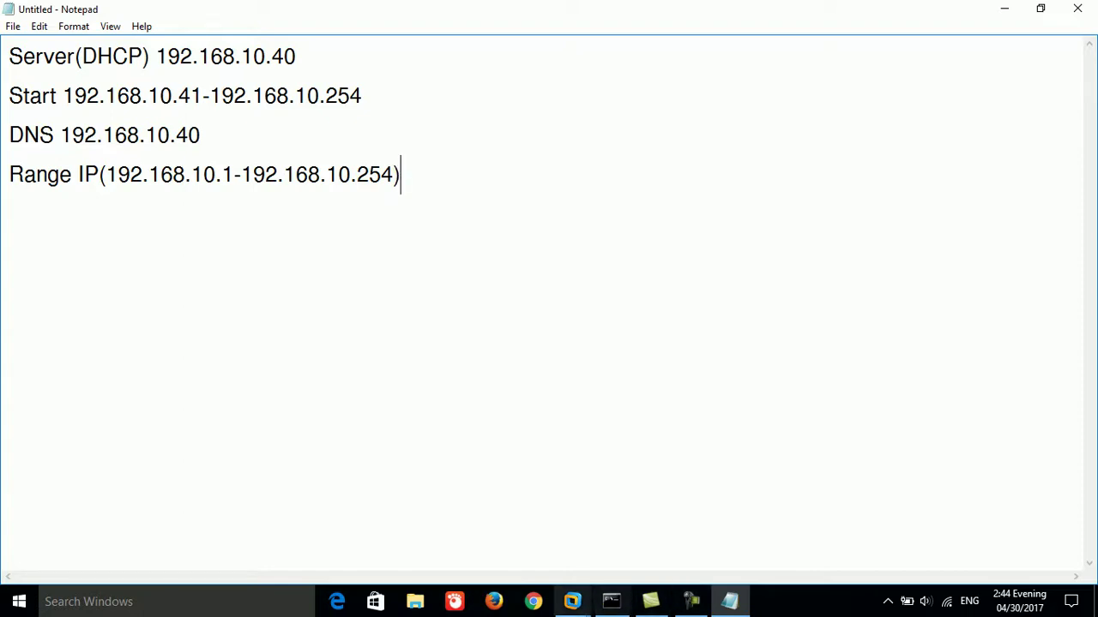
- Return to the server virtual machine, set the scope range from 192.168.10.1 to 192.168.10.254, and continue to the exclusions
{"action": "mouse_move", "coordinate": [572, 601]}
{"action": "left_click", "coordinate": [596, 506]}
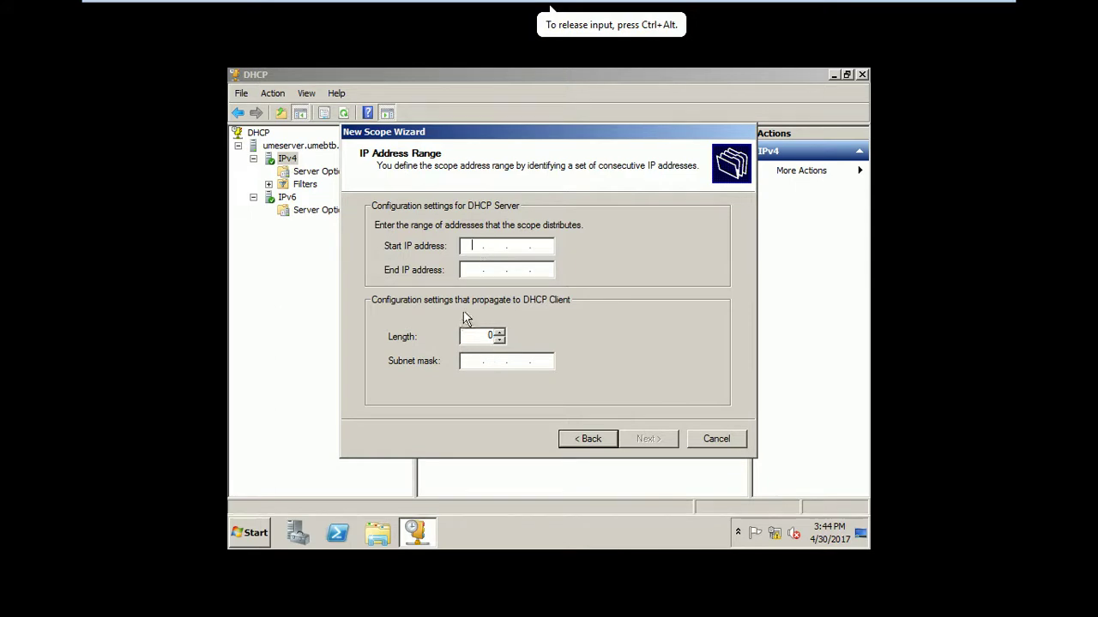
{"action": "type", "text": "192 . 168 . 10 . 1"}
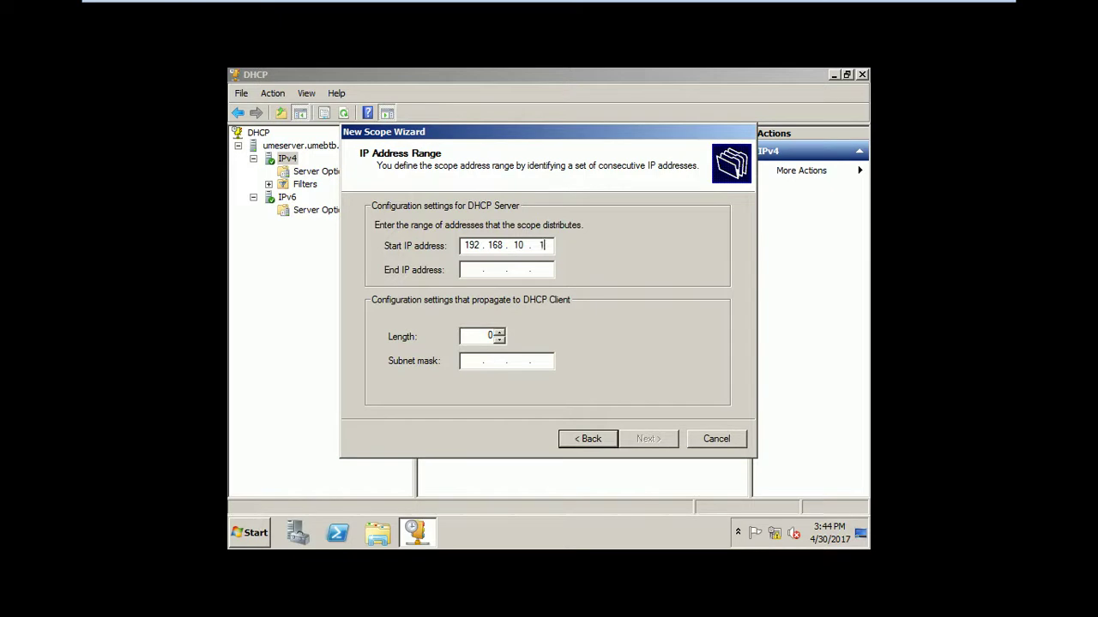
{"action": "key", "text": "Tab"}
{"action": "type", "text": "192 . 168 . "}
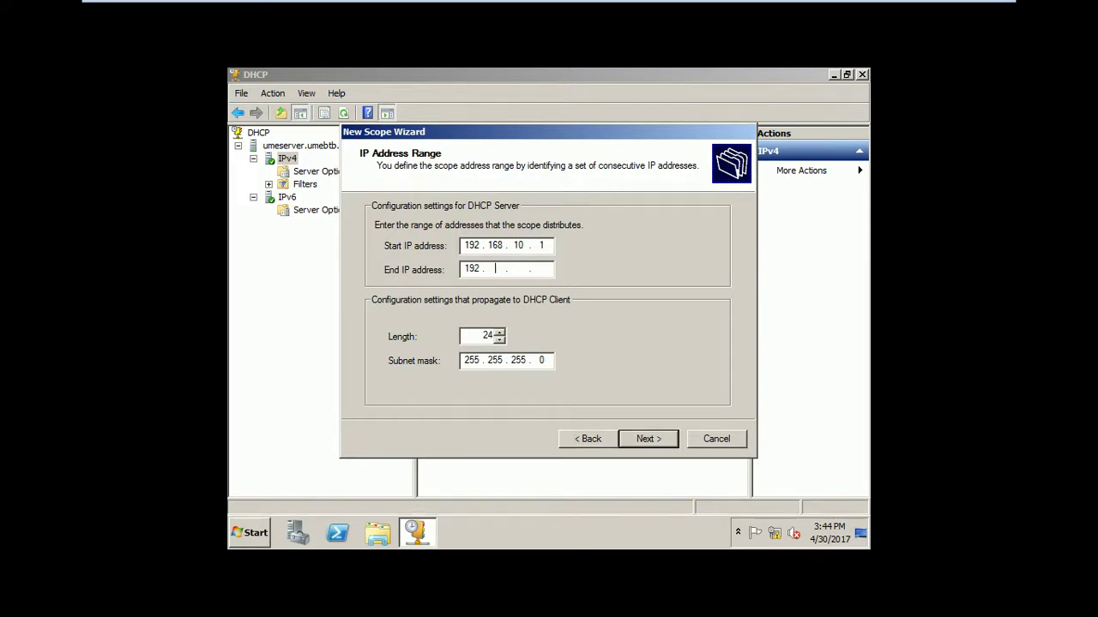
{"action": "type", "text": "10 ."}
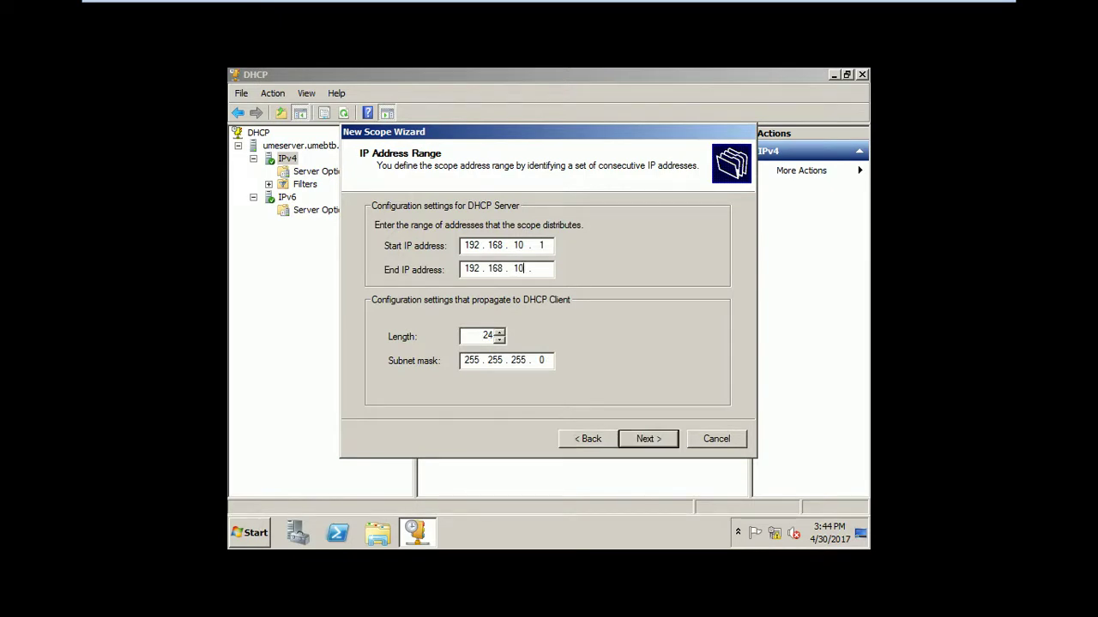
{"action": "type", "text": " 254"}
{"action": "double_click", "coordinate": [477, 338]}
{"action": "key", "text": "Tab"}
{"action": "left_click", "coordinate": [650, 439]}
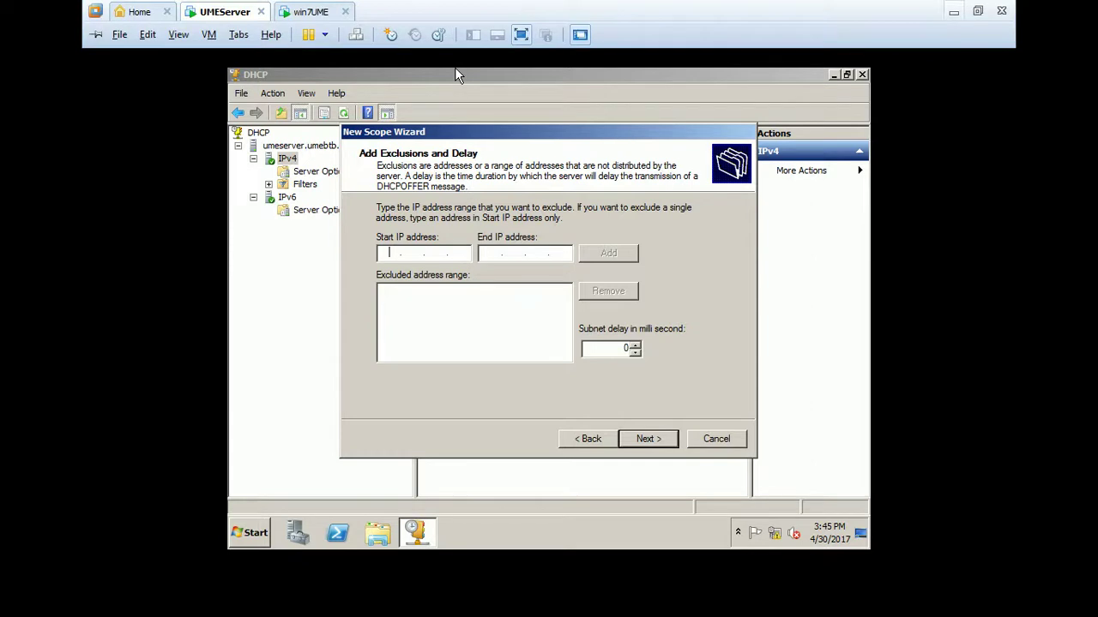
- Switch back to the Notepad note and move the "Start 192.168.10.41-192.168.10.254" line below the Range IP line
{"action": "key", "text": "alt+Tab"}
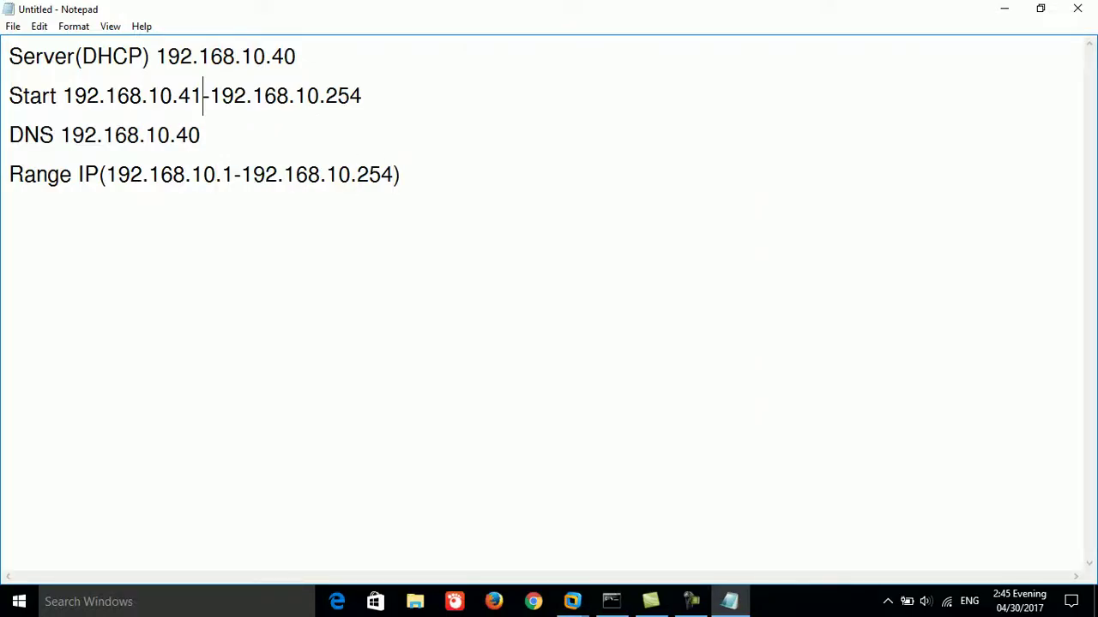
{"action": "left_click_drag", "start_coordinate": [9, 95], "coordinate": [362, 95]}
{"action": "key", "text": "ctrl+c"}
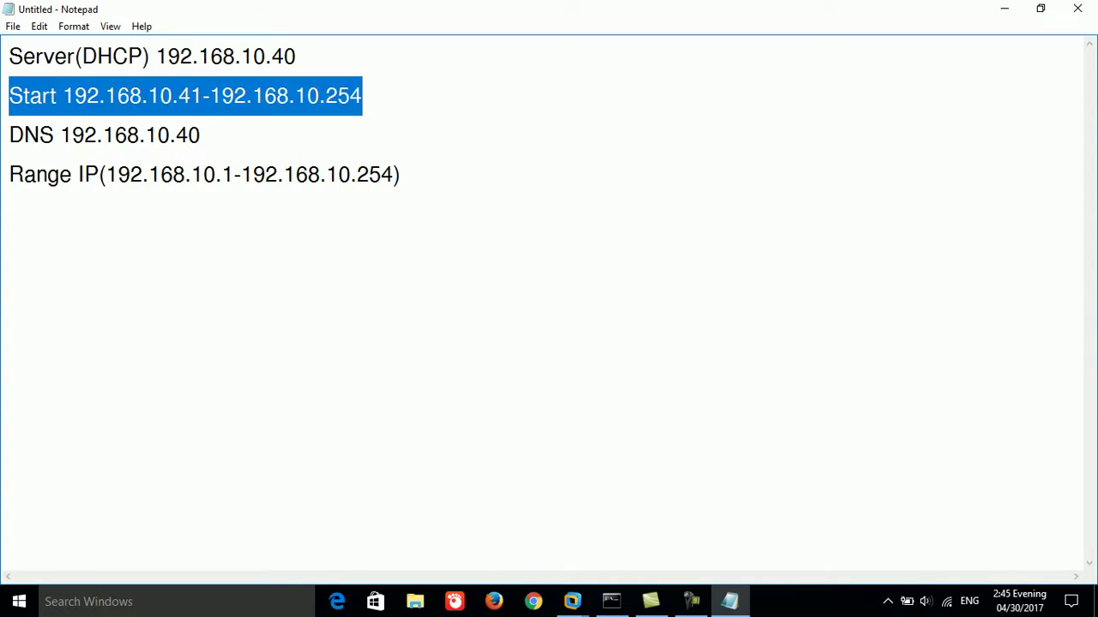
{"action": "key", "text": "Delete"}
{"action": "key", "text": "Down"}
{"action": "key", "text": "Down"}
{"action": "key", "text": "End"}
{"action": "key", "text": "Down"}
{"action": "key", "text": "ctrl+v"}
- Insert "Exlude" at the beginning of the moved Start address line
{"action": "left_click", "coordinate": [203, 215]}
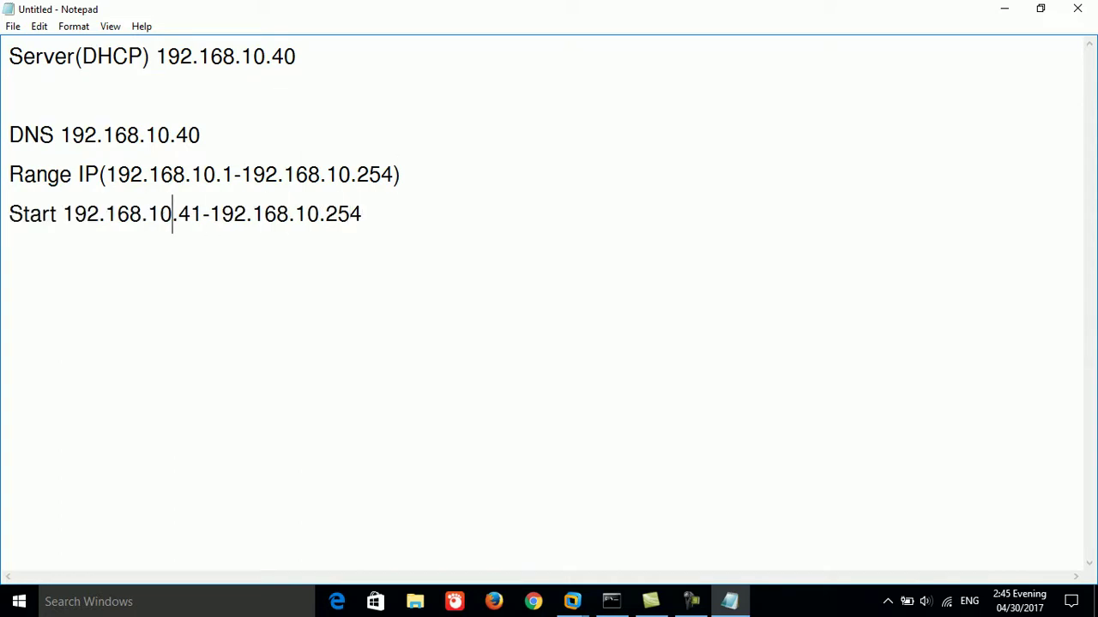
{"action": "left_click", "coordinate": [9, 214]}
{"action": "type", "text": "Exlude"}
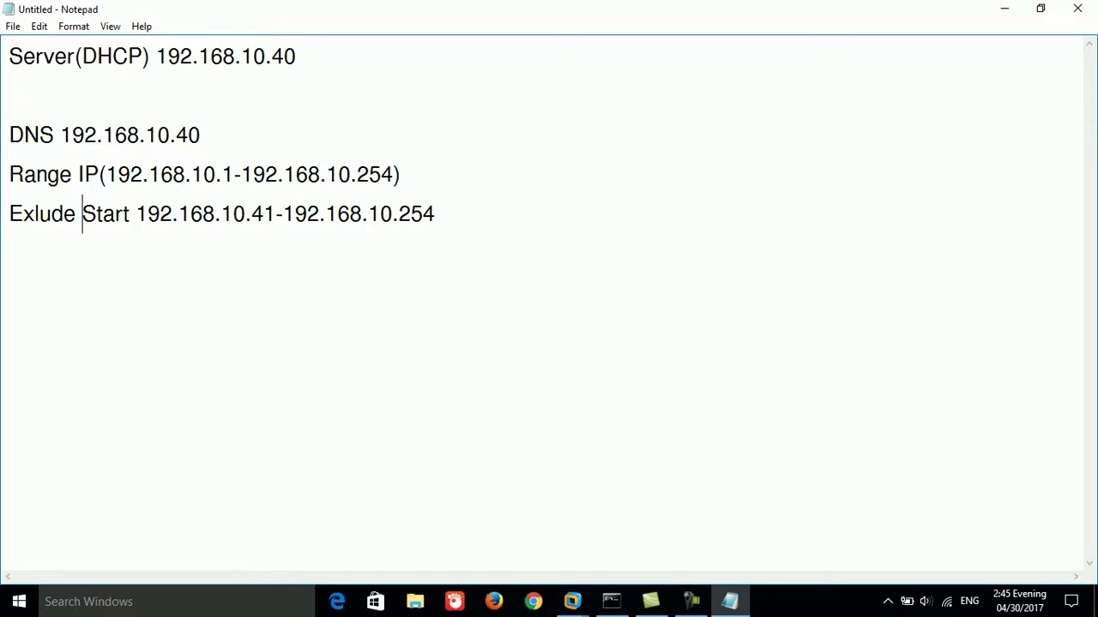
- Insert "IP" at the beginning of the "Exlude Start" line in the note
{"action": "left_click", "coordinate": [76, 213]}
{"action": "key", "text": "Left"}
{"action": "key", "text": "Left"}
{"action": "key", "text": "Left"}
{"action": "key", "text": "Left"}
{"action": "key", "text": "Left"}
{"action": "key", "text": "Left"}
{"action": "type", "text": "IP"}
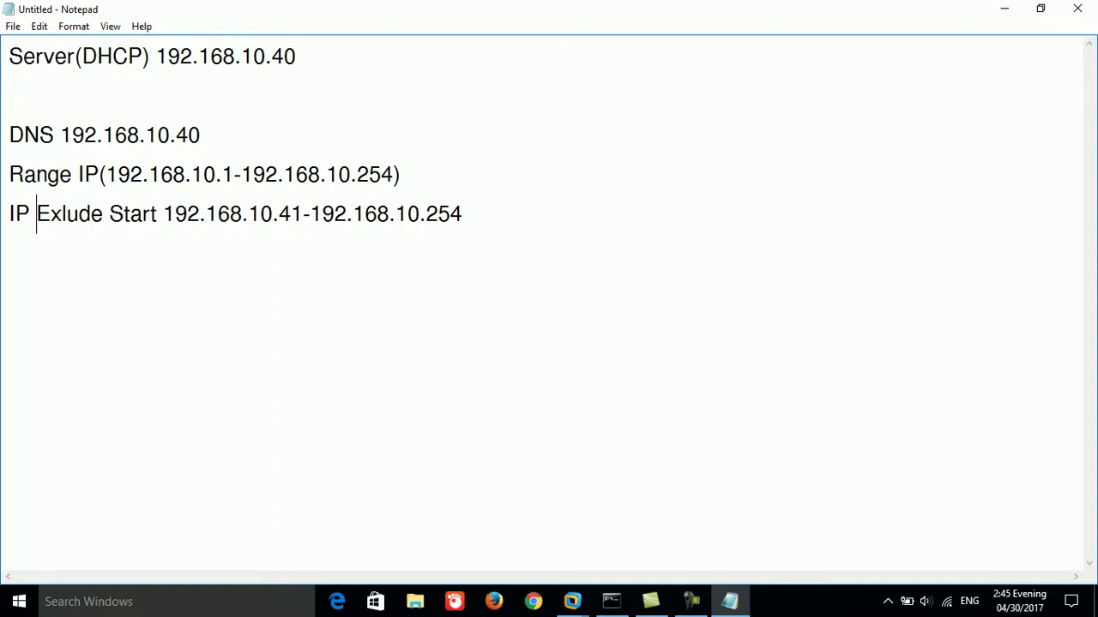
- Change the address range on the IP Exlude line to 192.168.10.1-192.168.10.40
{"action": "left_click", "coordinate": [292, 213]}
{"action": "key", "text": "BackSpace"}
{"action": "left_click", "coordinate": [463, 214]}
{"action": "key", "text": "BackSpace"}
{"action": "key", "text": "BackSpace"}
{"action": "key", "text": "BackSpace"}
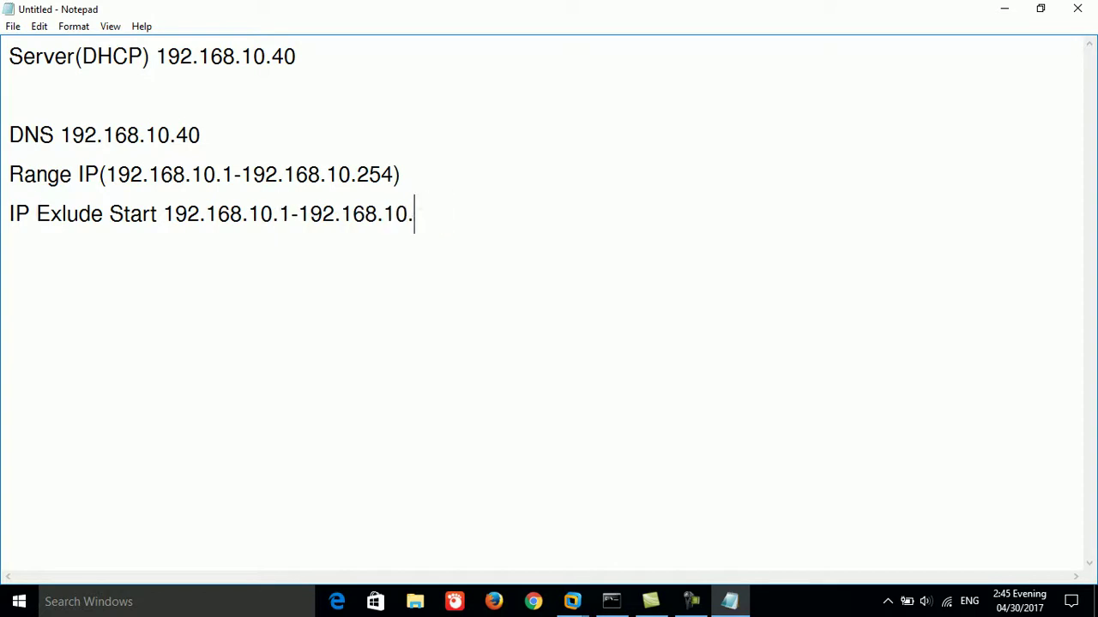
{"action": "type", "text": "40"}
- Return to the server virtual machine, exclude 192.168.10.1 to 192.168.10.40 from the scope, and accept the default lease duration
{"action": "key", "text": "alt+Tab"}
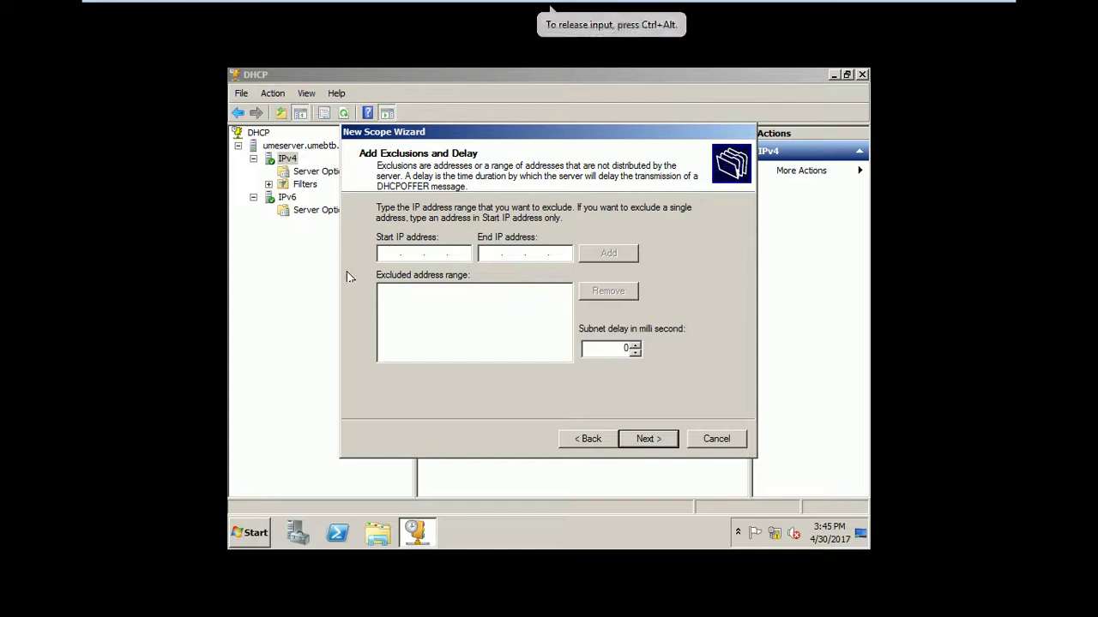
{"action": "type", "text": "192.168."}
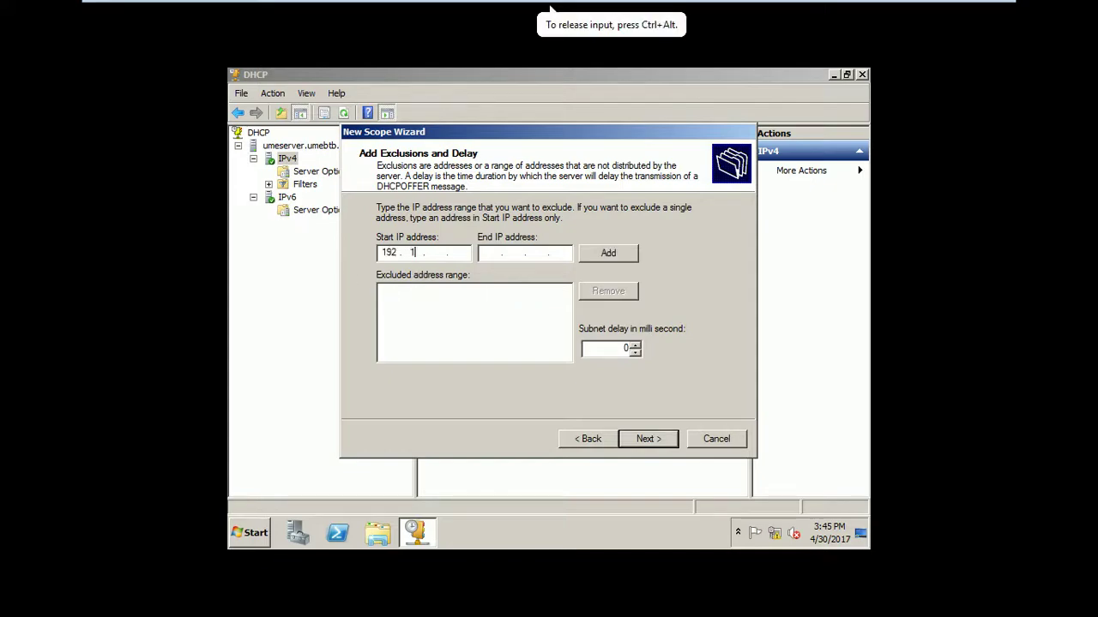
{"action": "type", "text": "10."}
{"action": "type", "text": "1"}
{"action": "key", "text": "Tab"}
{"action": "type", "text": "192 . "}
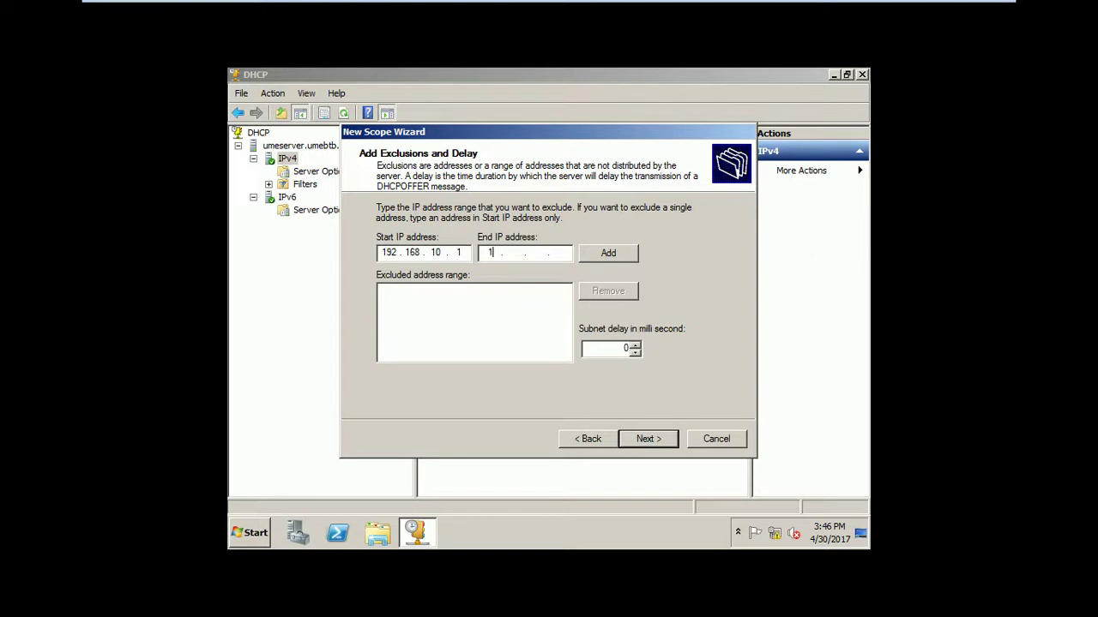
{"action": "type", "text": "1"}
{"action": "type", "text": "10 . 40"}
{"action": "left_click", "coordinate": [606, 258]}
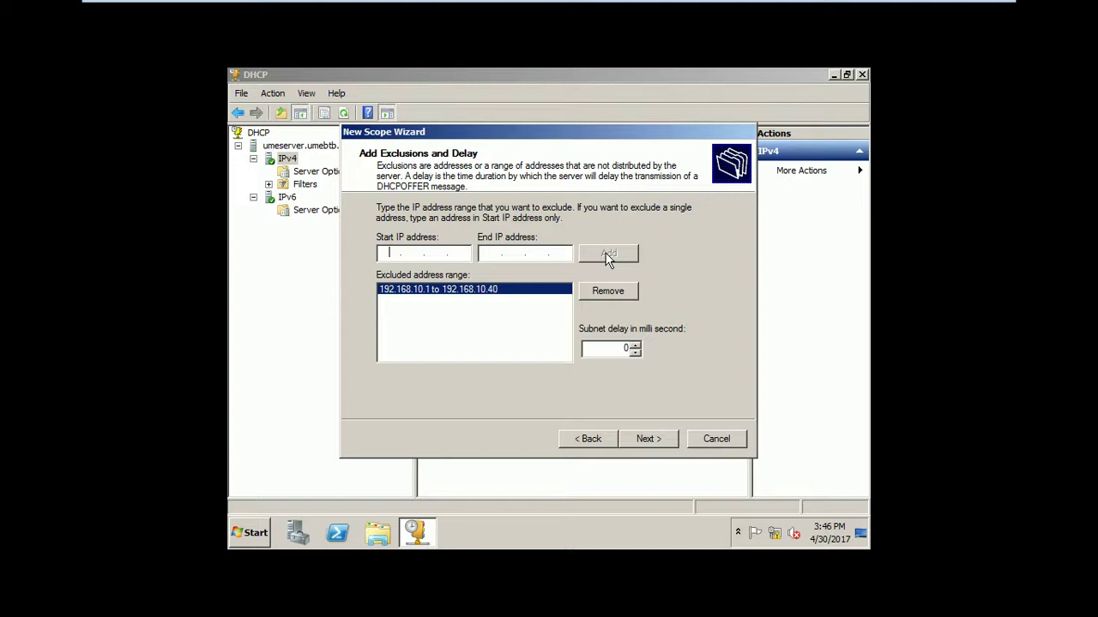
{"action": "left_click", "coordinate": [654, 441]}
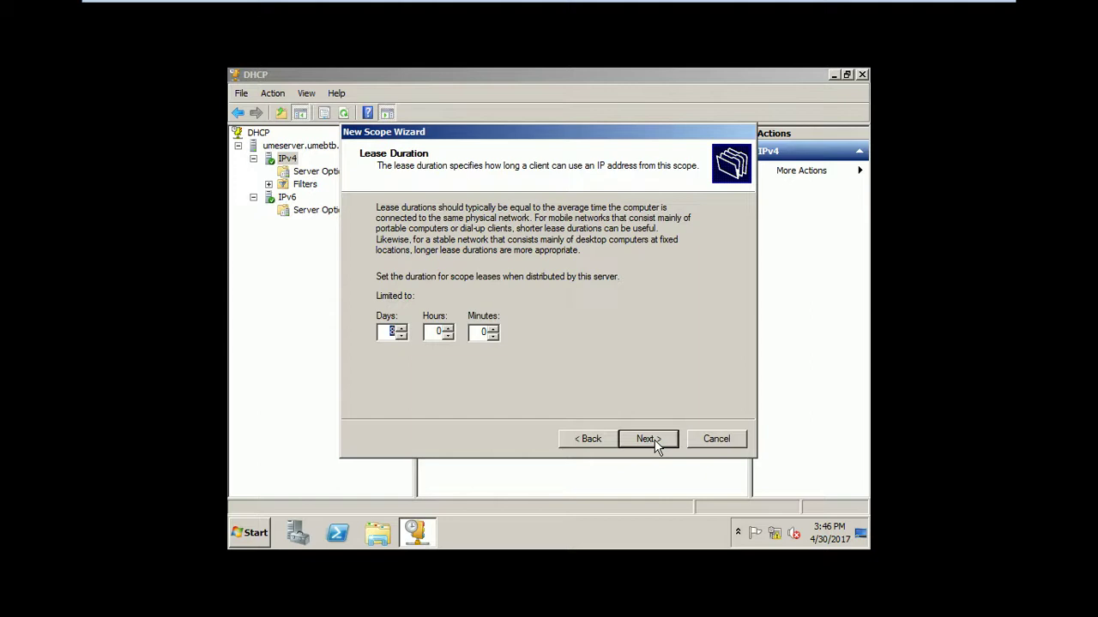
{"action": "left_click", "coordinate": [650, 443]}
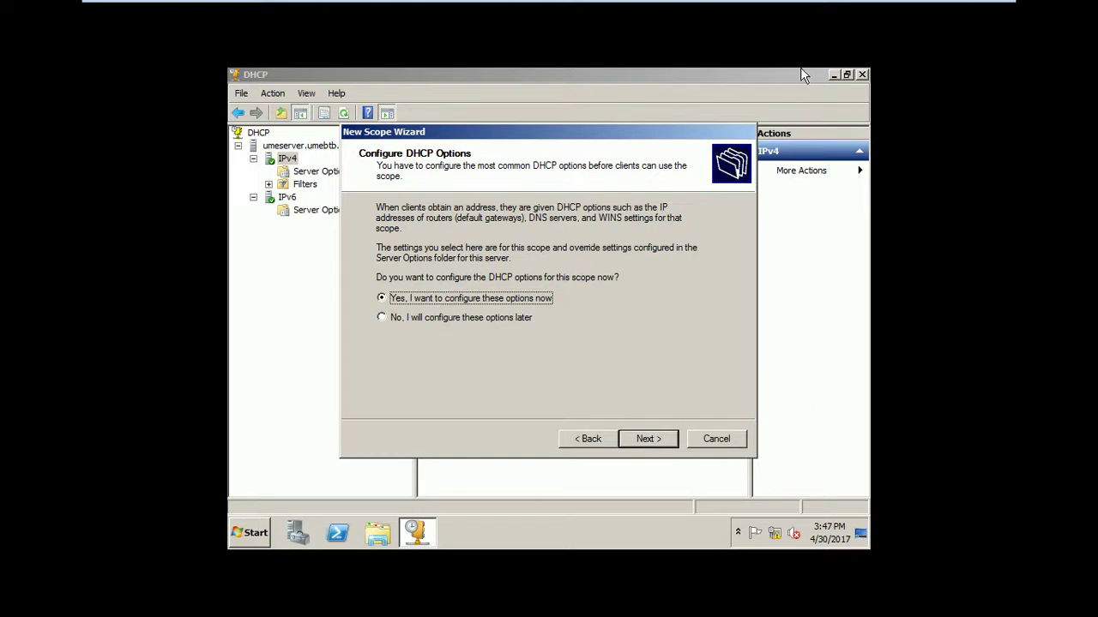
- On the host computer, examine the Wi-Fi 2 connection details for the IPv4 DNS servers, DHCP server, default gateway and WINS server
{"action": "left_click", "coordinate": [954, 11]}
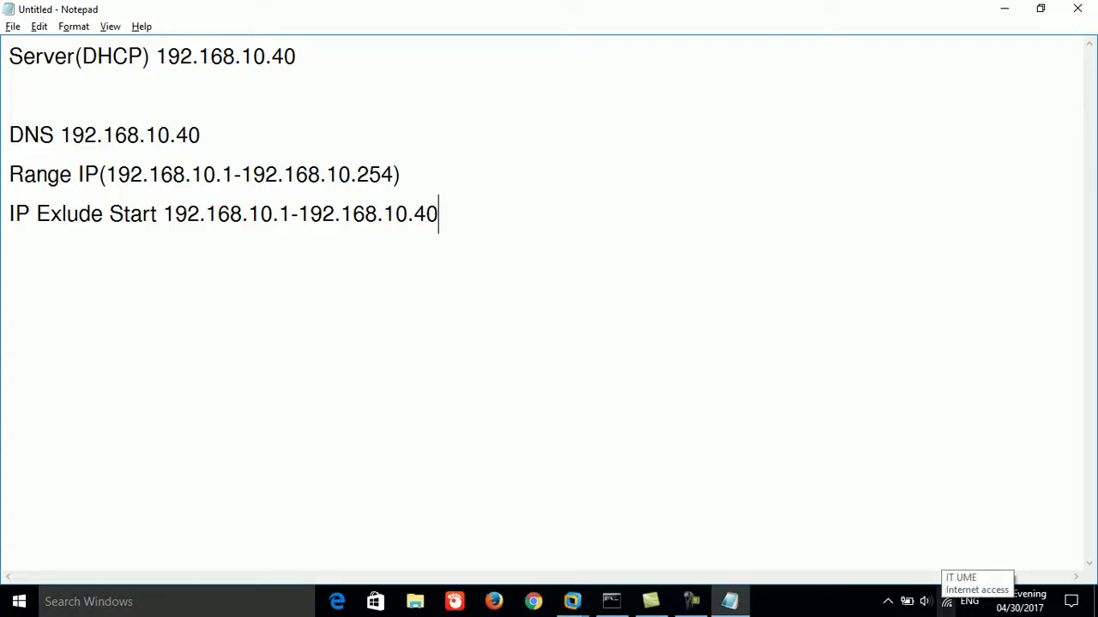
{"action": "right_click", "coordinate": [947, 601]}
{"action": "left_click", "coordinate": [980, 586]}
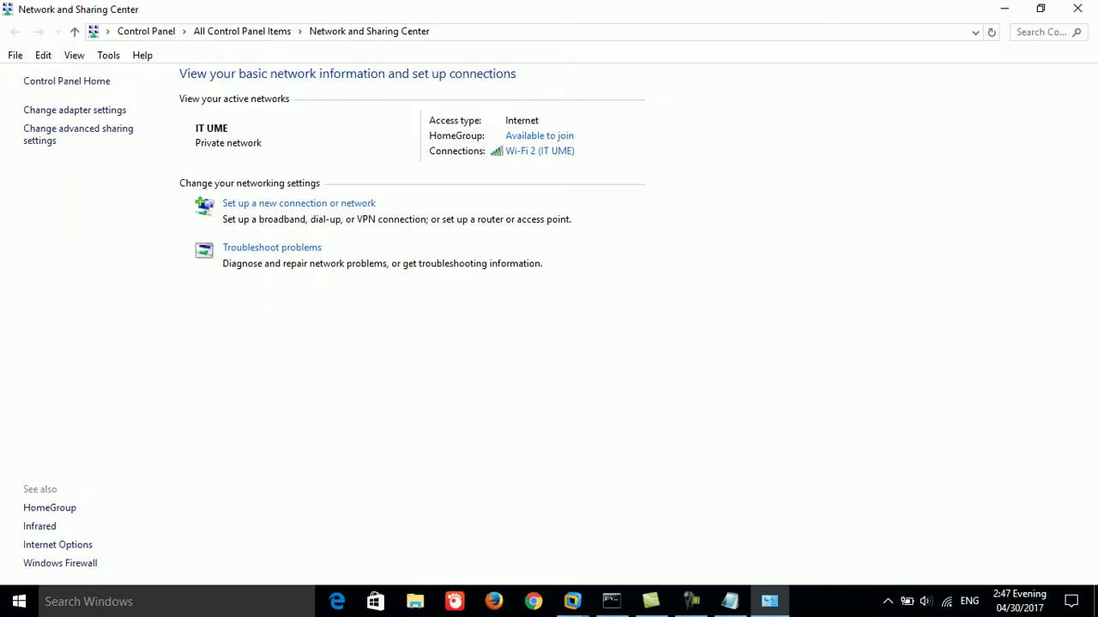
{"action": "left_click", "coordinate": [75, 109]}
{"action": "left_click", "coordinate": [46, 122]}
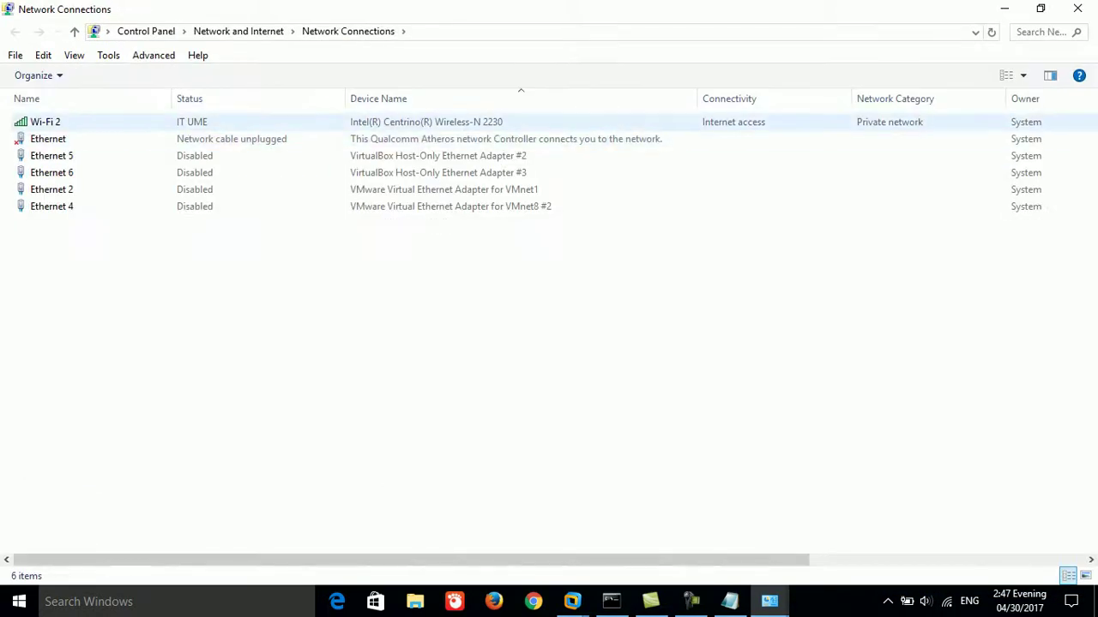
{"action": "key", "text": "Return"}
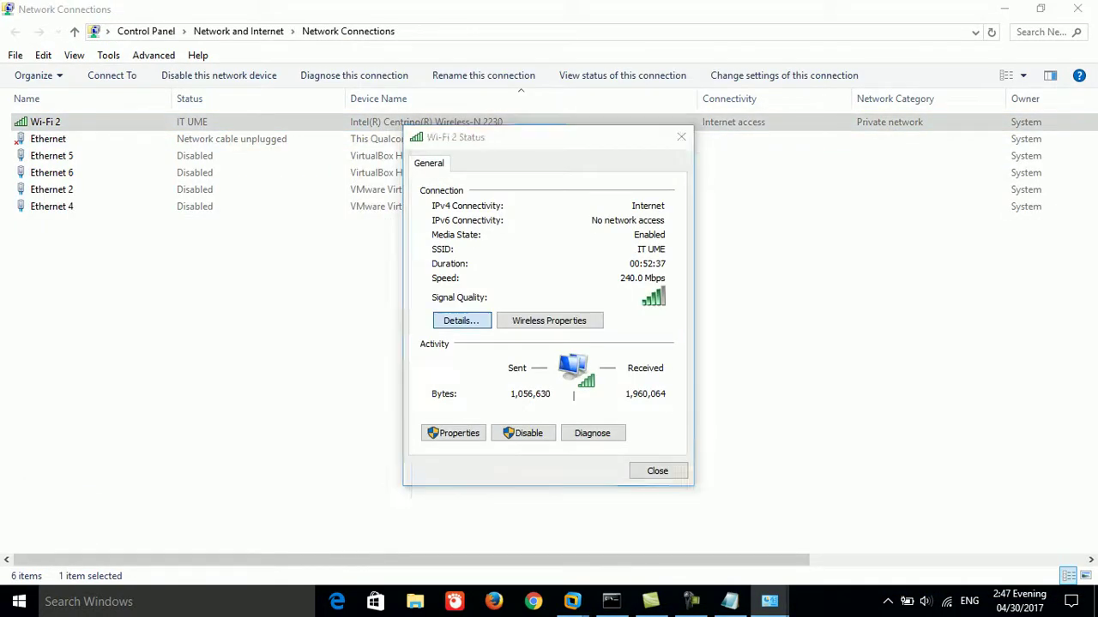
{"action": "left_click", "coordinate": [462, 320]}
{"action": "left_click", "coordinate": [459, 361]}
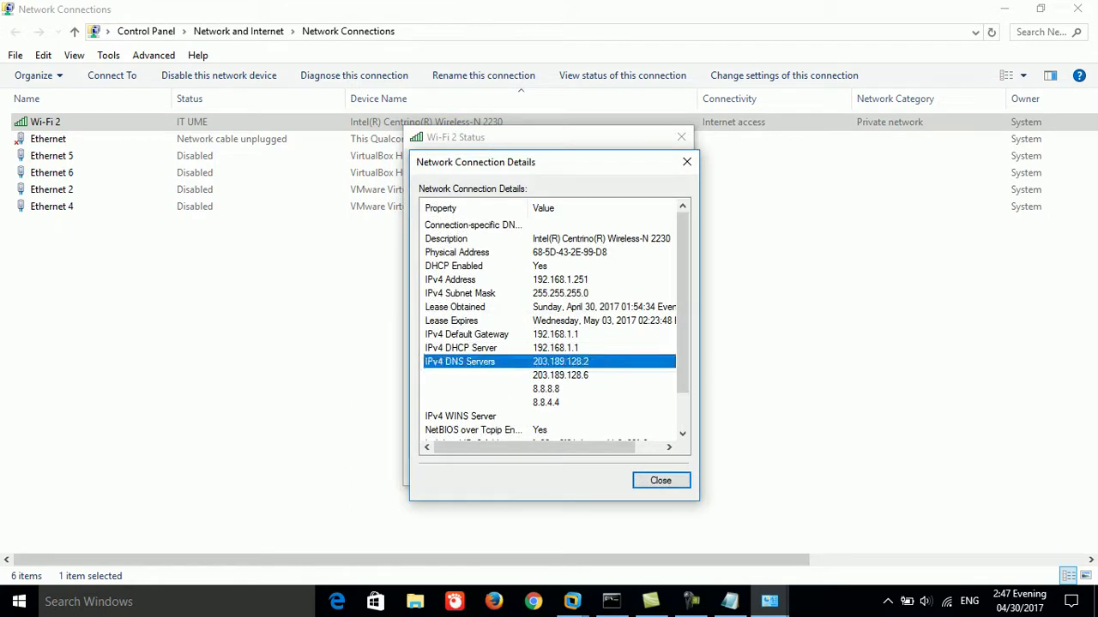
{"action": "left_click", "coordinate": [460, 347]}
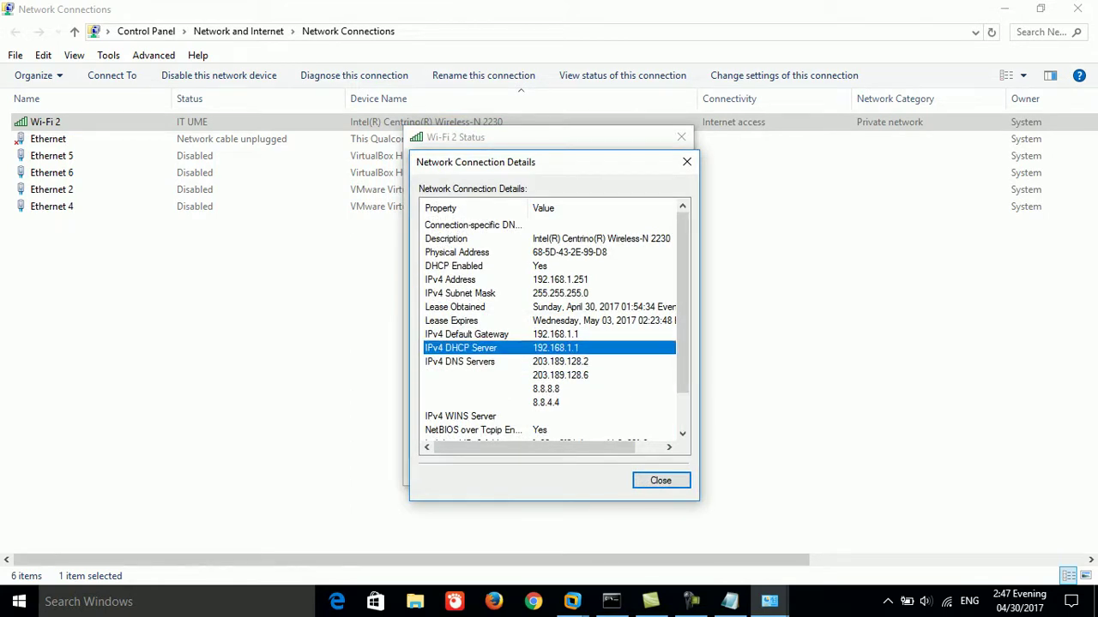
{"action": "left_click", "coordinate": [466, 334]}
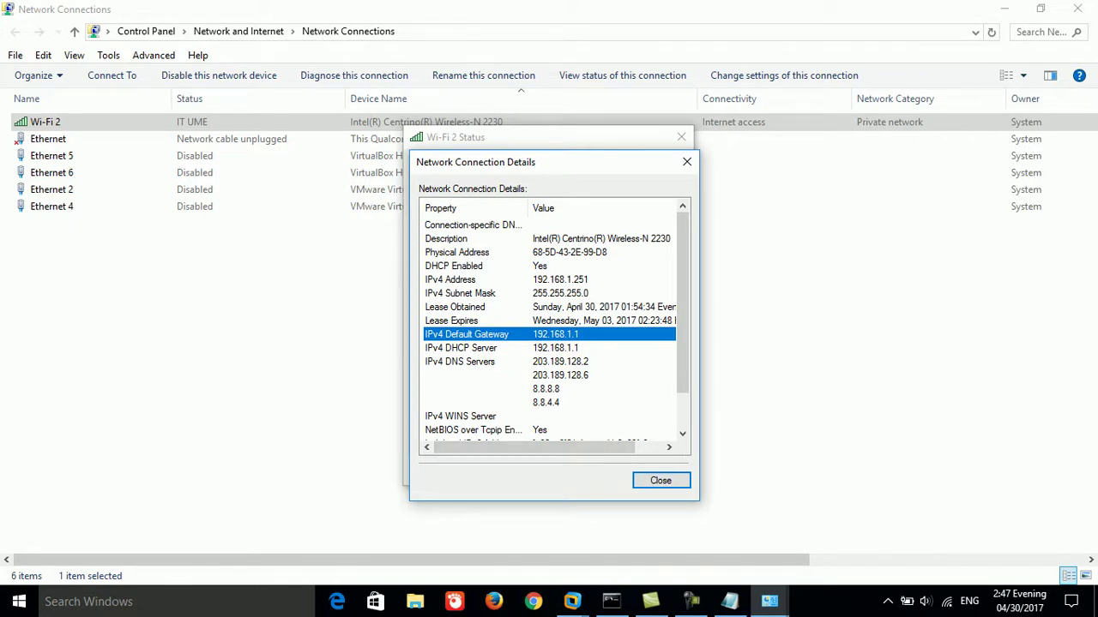
{"action": "left_click", "coordinate": [460, 416]}
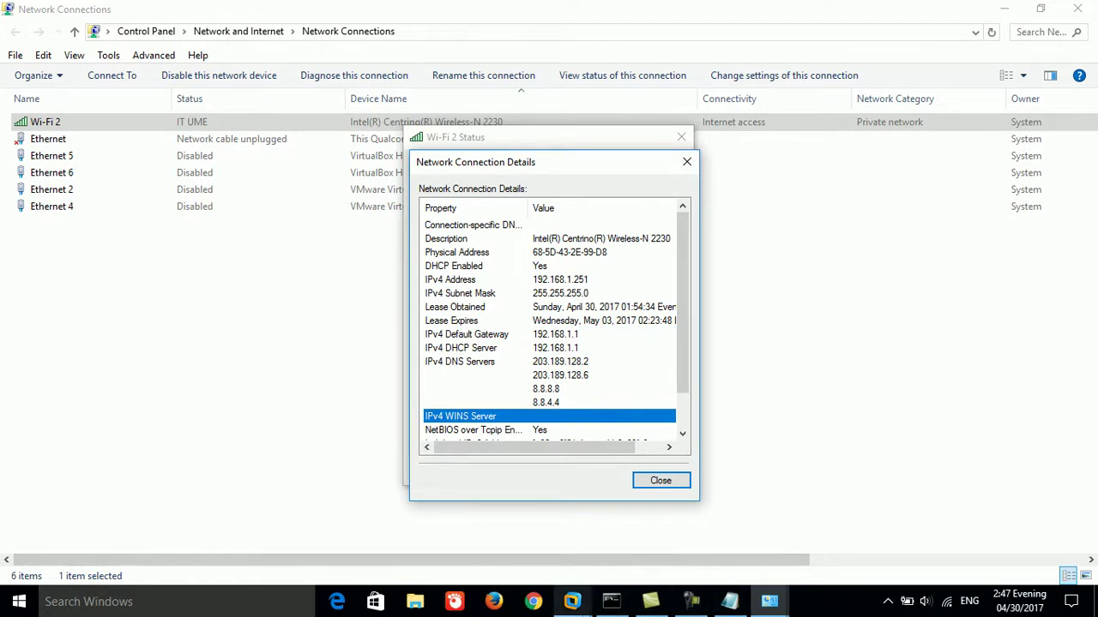
- Back in the server virtual machine, choose to configure the DHCP options now and add 192.168.10.40 as the router (default gateway)
{"action": "left_click", "coordinate": [572, 601]}
{"action": "left_click", "coordinate": [598, 493]}
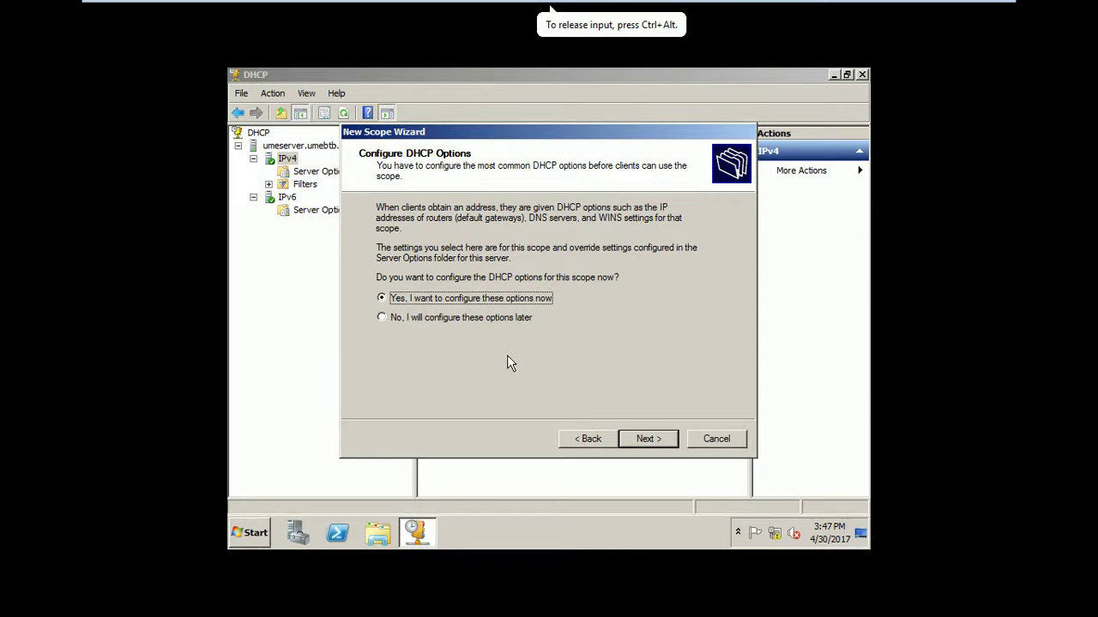
{"action": "left_click", "coordinate": [653, 442]}
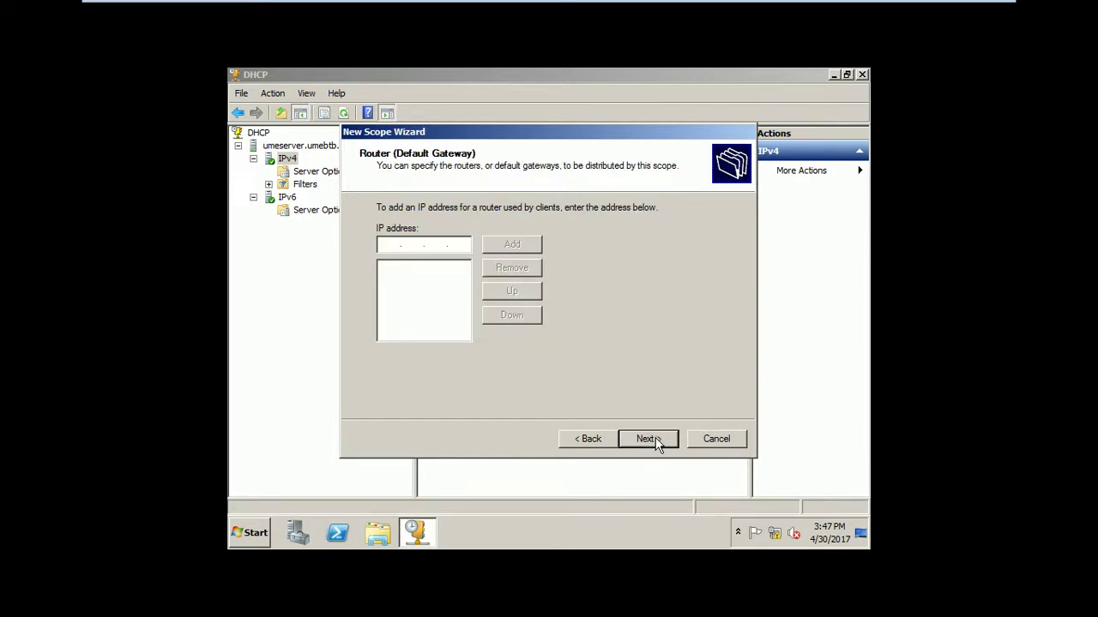
{"action": "type", "text": "11"}
{"action": "key", "text": "BackSpace"}
{"action": "type", "text": "92 . 168 . 10 . 40"}
{"action": "left_click", "coordinate": [496, 248]}
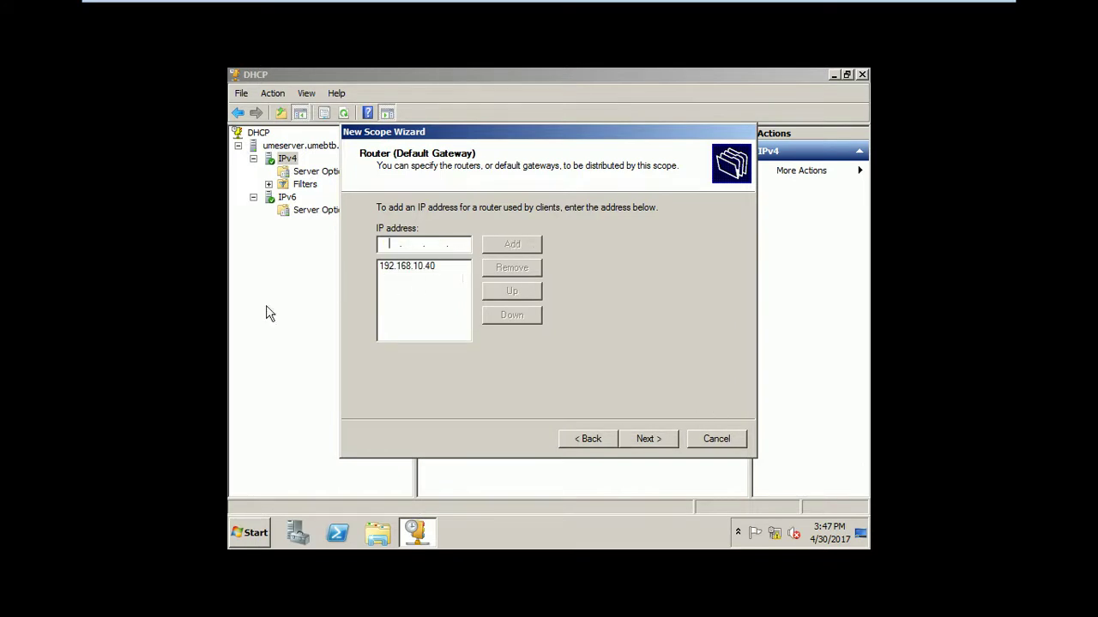
{"action": "left_click", "coordinate": [657, 441]}
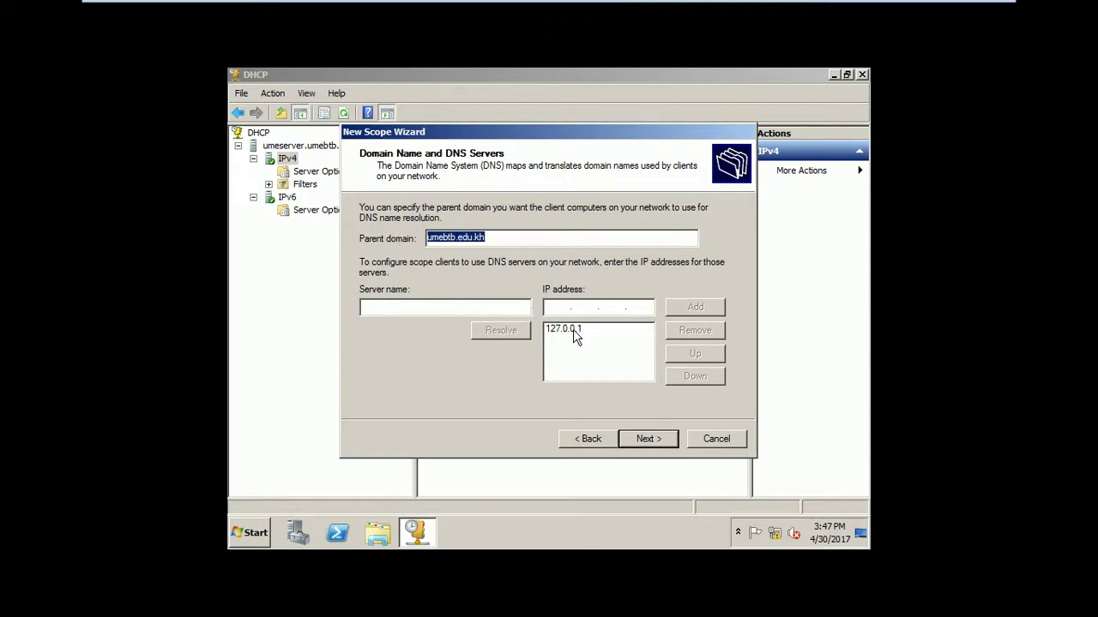
- Add 192.168.10.40 as a DNS server for the scope and continue to the WINS settings
{"action": "left_click", "coordinate": [558, 306]}
{"action": "type", "text": "192.168."}
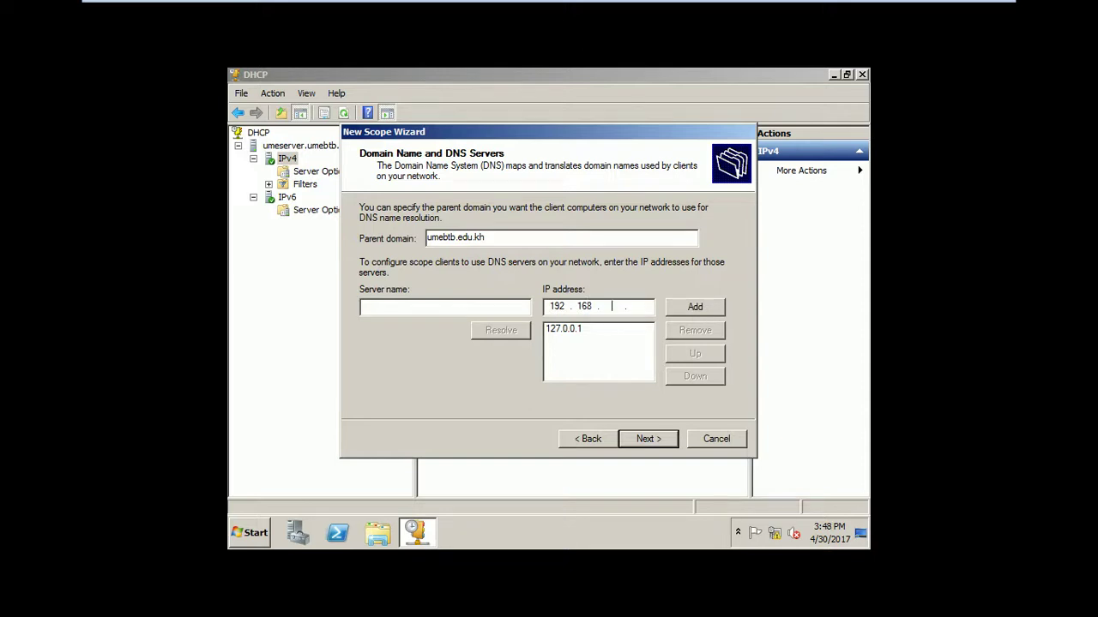
{"action": "type", "text": "10.40"}
{"action": "left_click", "coordinate": [701, 309]}
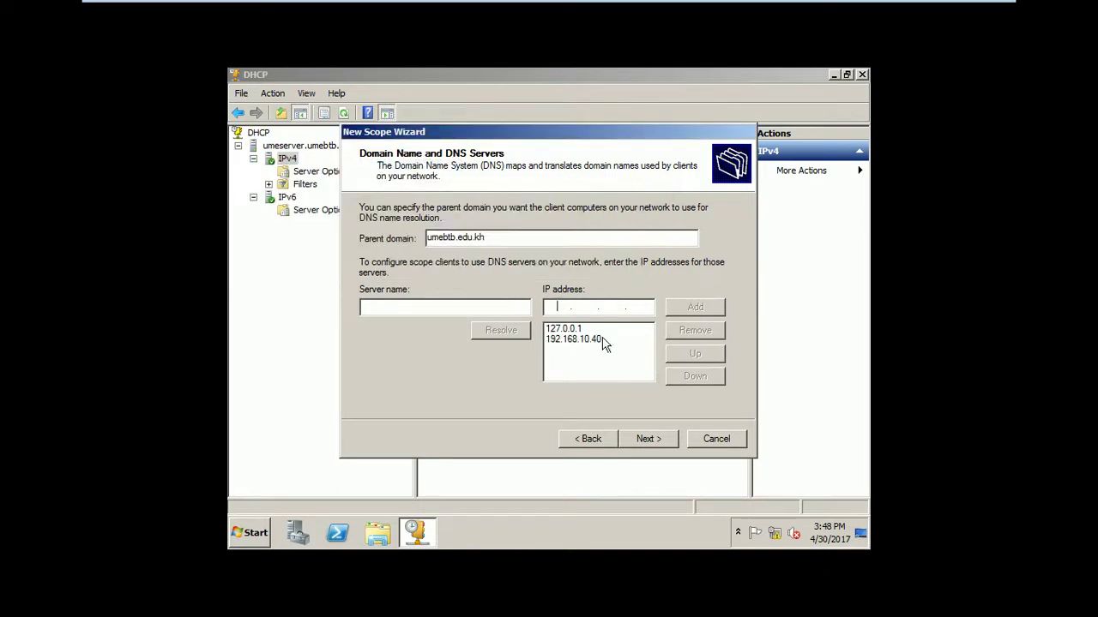
{"action": "left_click", "coordinate": [644, 441]}
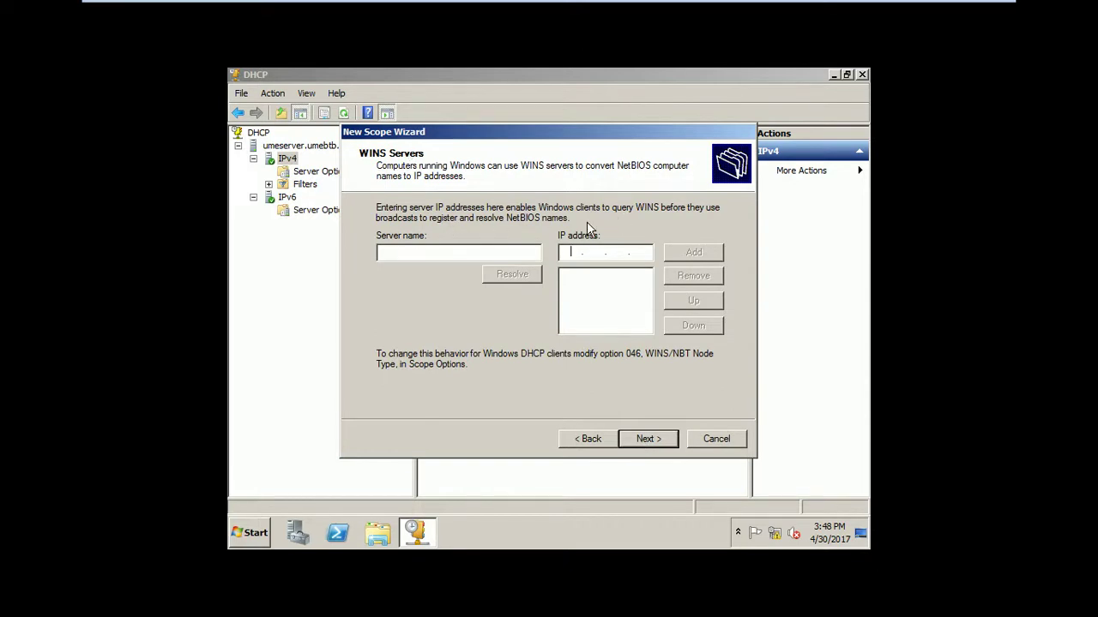
- Leave the WINS servers empty, choose to activate the scope now, and finish the New Scope Wizard
{"action": "left_click", "coordinate": [649, 438]}
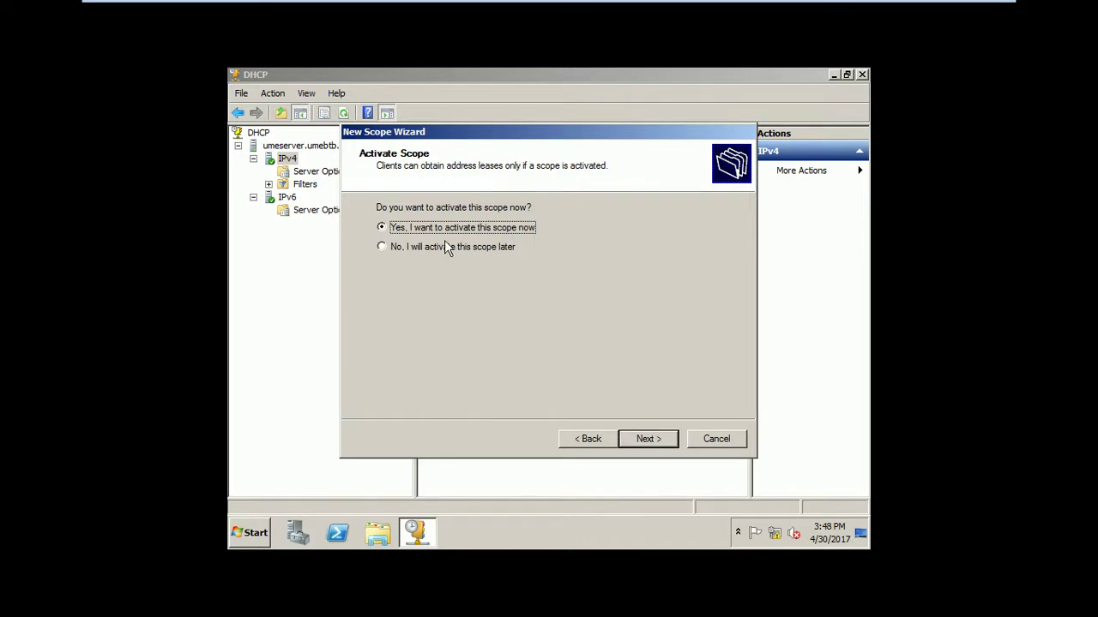
{"action": "left_click", "coordinate": [656, 442]}
{"action": "left_click", "coordinate": [656, 442]}
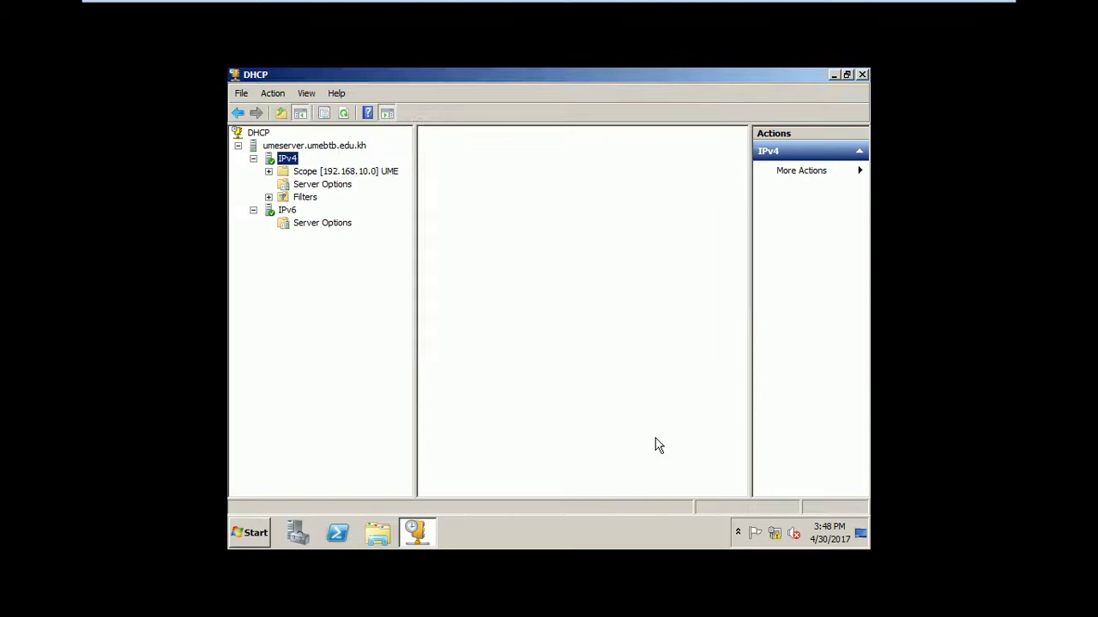
- Look over the new UME scope and the Server Options under IPv4 in the DHCP console tree
{"action": "left_click", "coordinate": [340, 185]}
{"action": "left_click", "coordinate": [333, 172]}
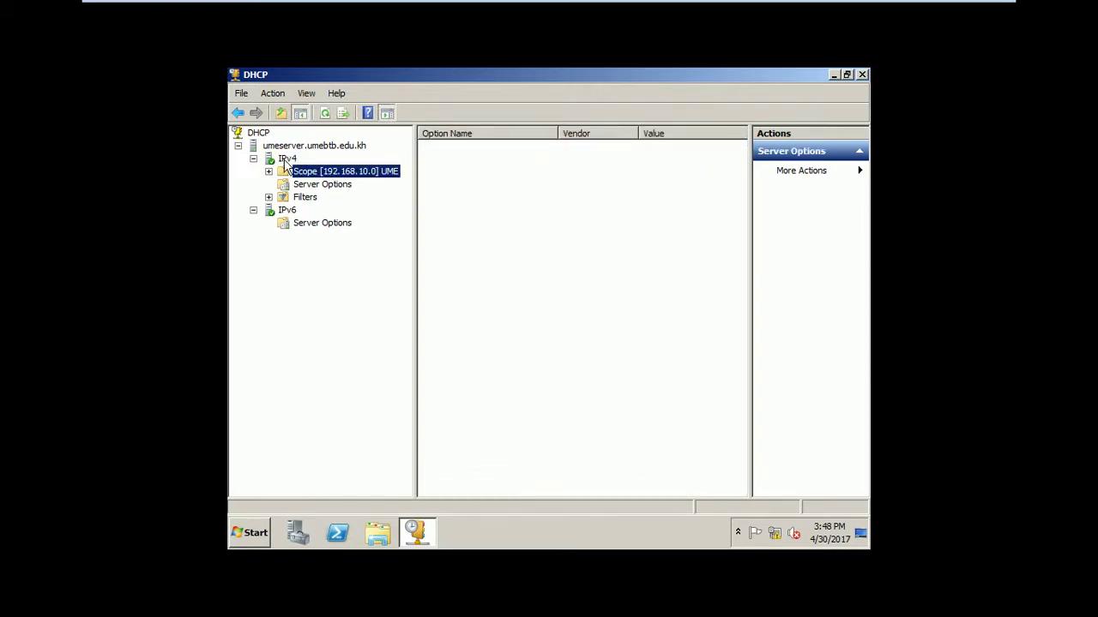
{"action": "left_click", "coordinate": [285, 159]}
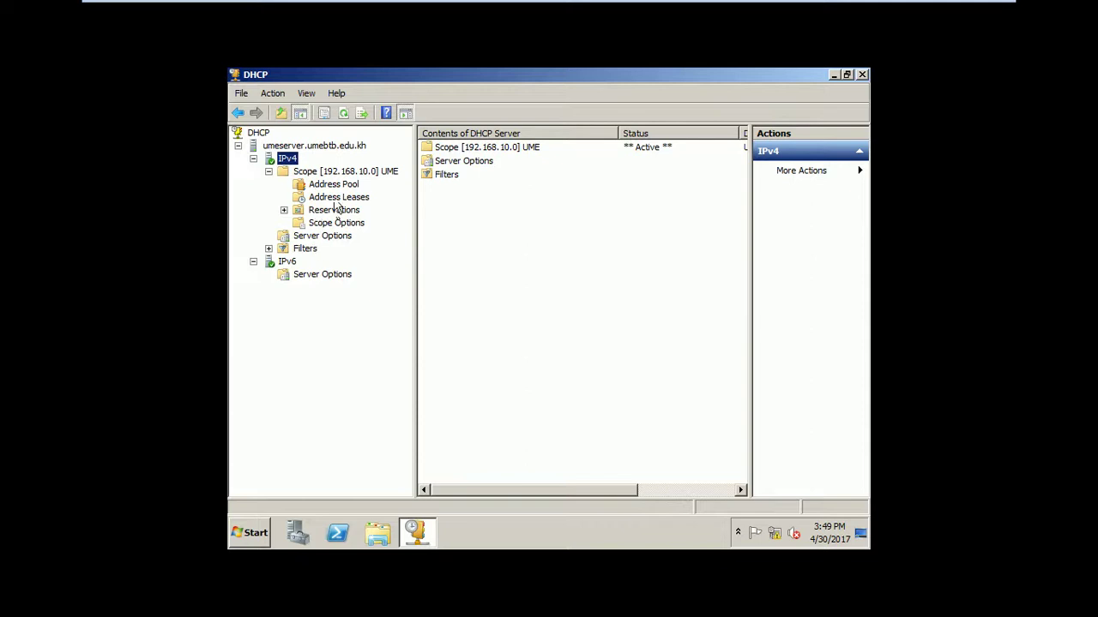
{"action": "left_click", "coordinate": [335, 172]}
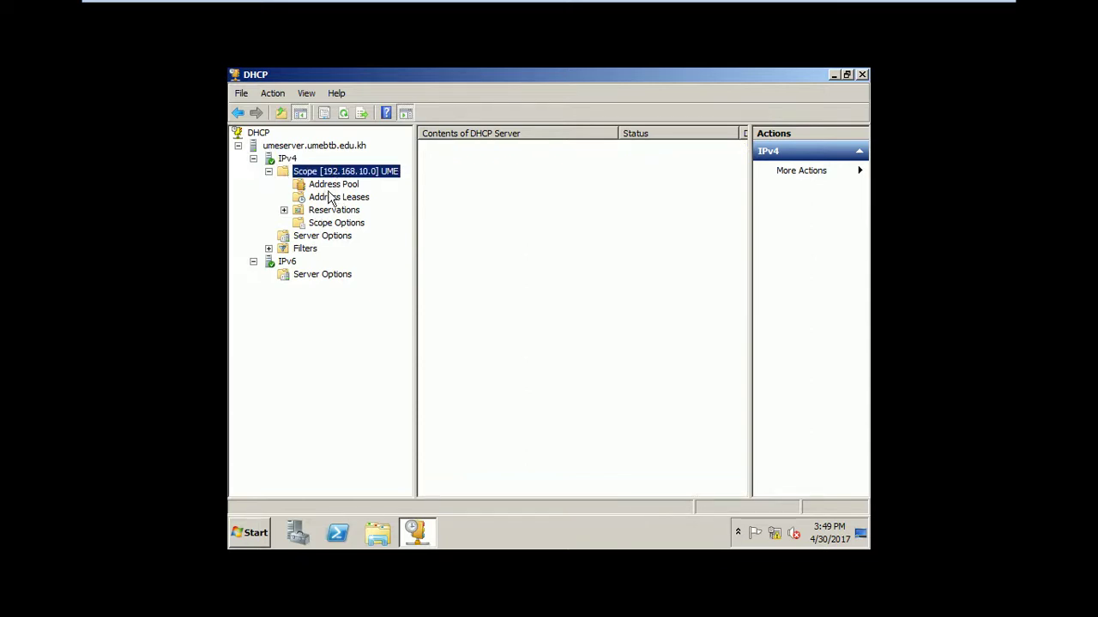
{"action": "key", "text": "Left"}
{"action": "left_click", "coordinate": [324, 185]}
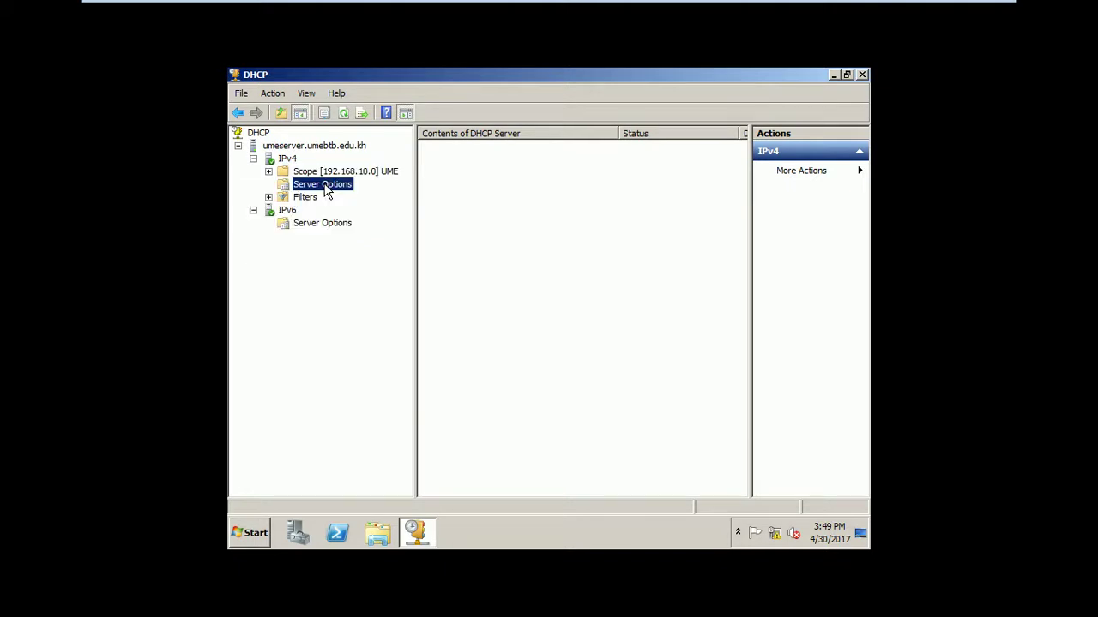
- Review the General, DNS, Network Access Protection, Filters and Advanced settings in the IPv4 properties, leaving them as they are
{"action": "left_click", "coordinate": [292, 161]}
{"action": "right_click", "coordinate": [294, 163]}
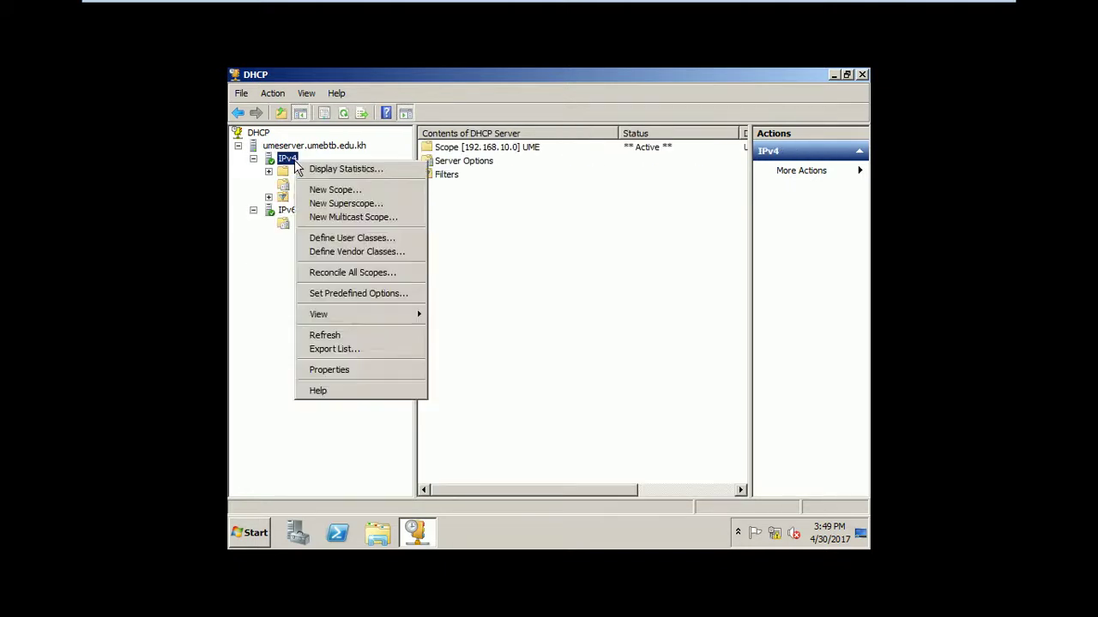
{"action": "left_click", "coordinate": [344, 372]}
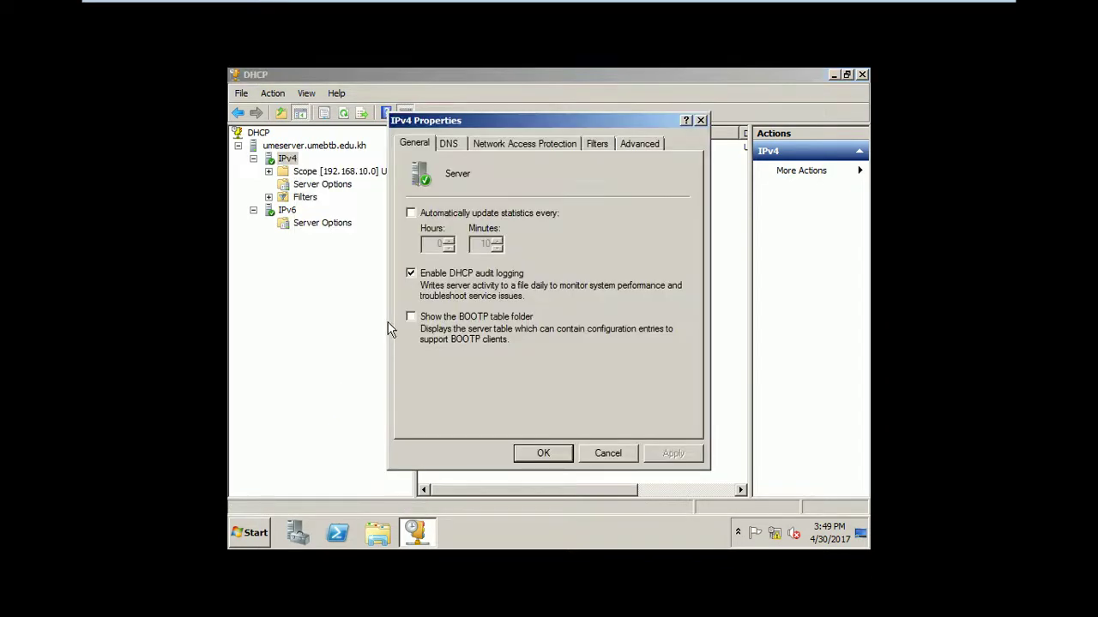
{"action": "left_click", "coordinate": [505, 148]}
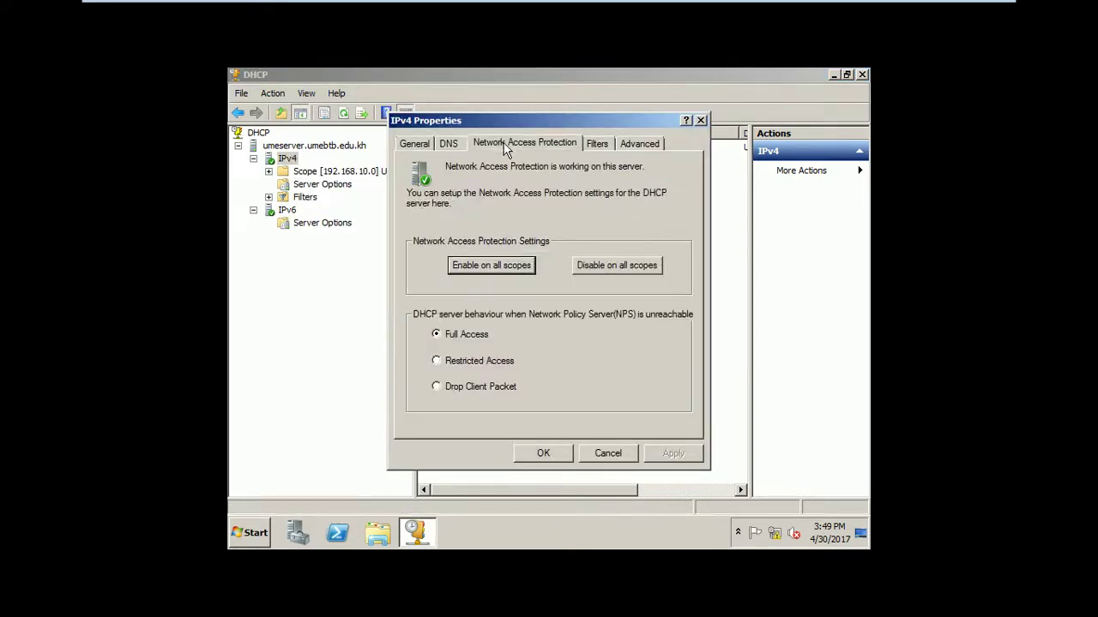
{"action": "left_click", "coordinate": [602, 144]}
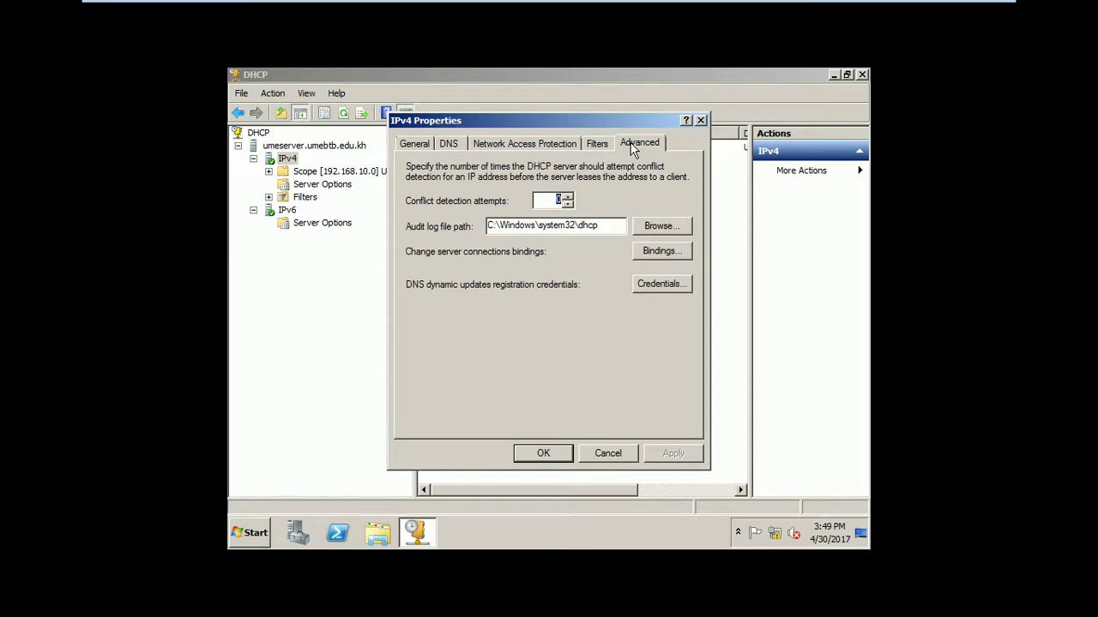
{"action": "left_click", "coordinate": [598, 144]}
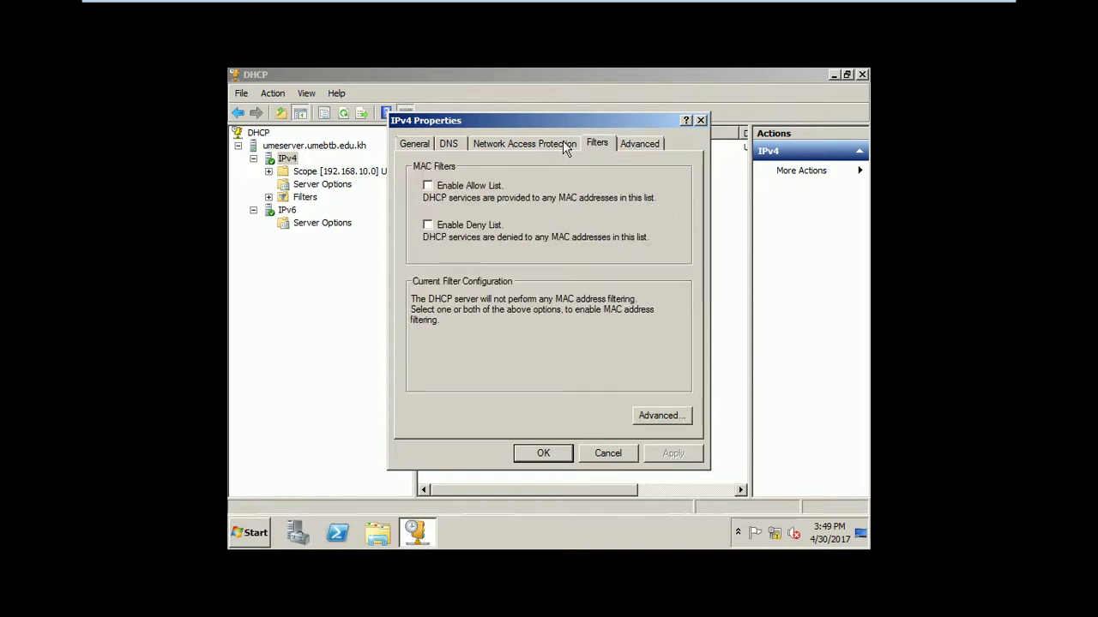
{"action": "left_click", "coordinate": [562, 144]}
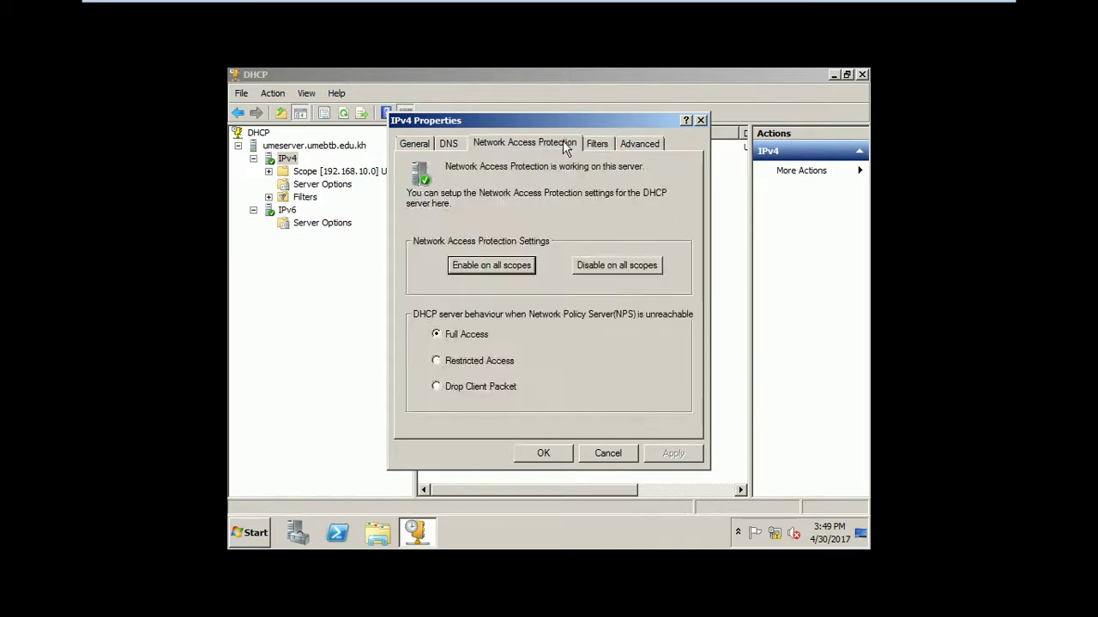
{"action": "left_click", "coordinate": [449, 144]}
{"action": "left_click", "coordinate": [415, 145]}
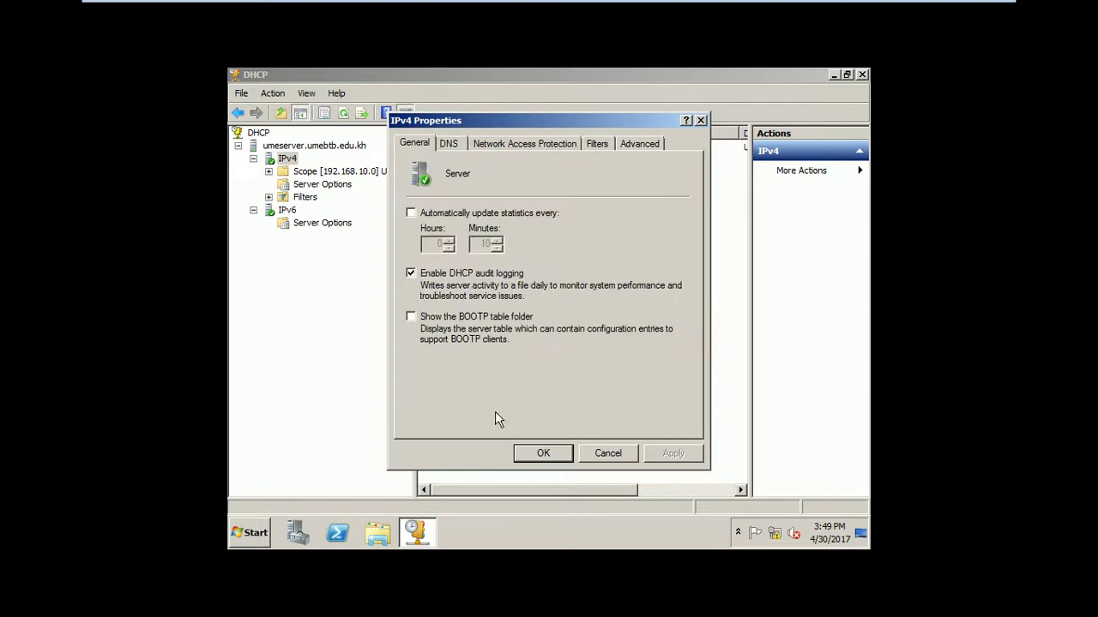
{"action": "left_click", "coordinate": [598, 458]}
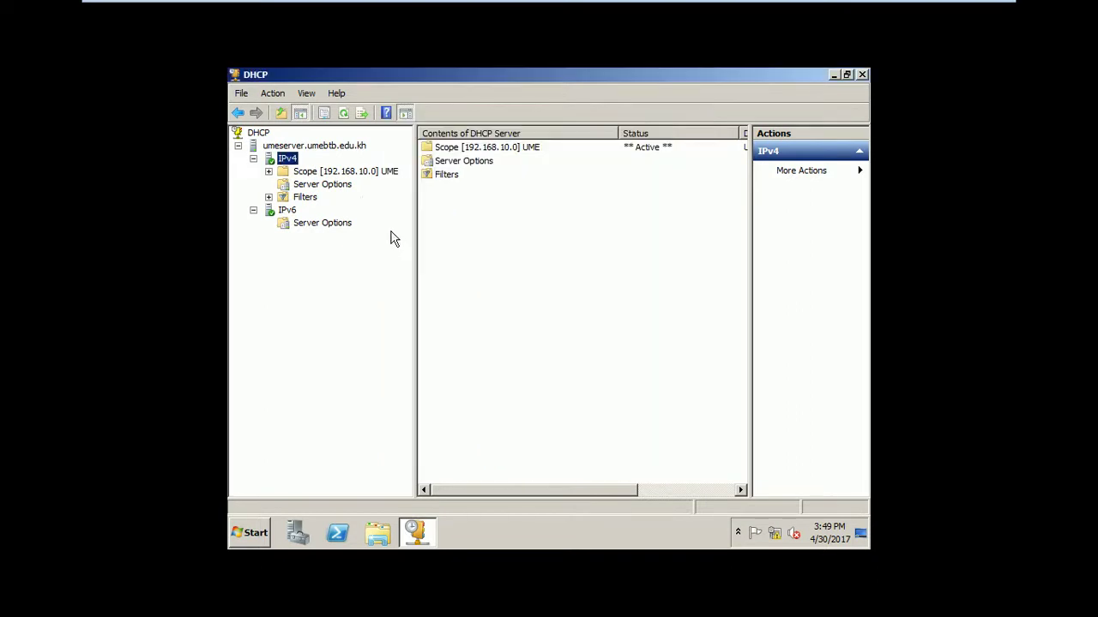
- Review the UME scope's properties, including its DNS, Network Access Protection and Advanced settings, without changing anything
{"action": "left_click", "coordinate": [341, 171]}
{"action": "right_click", "coordinate": [340, 170]}
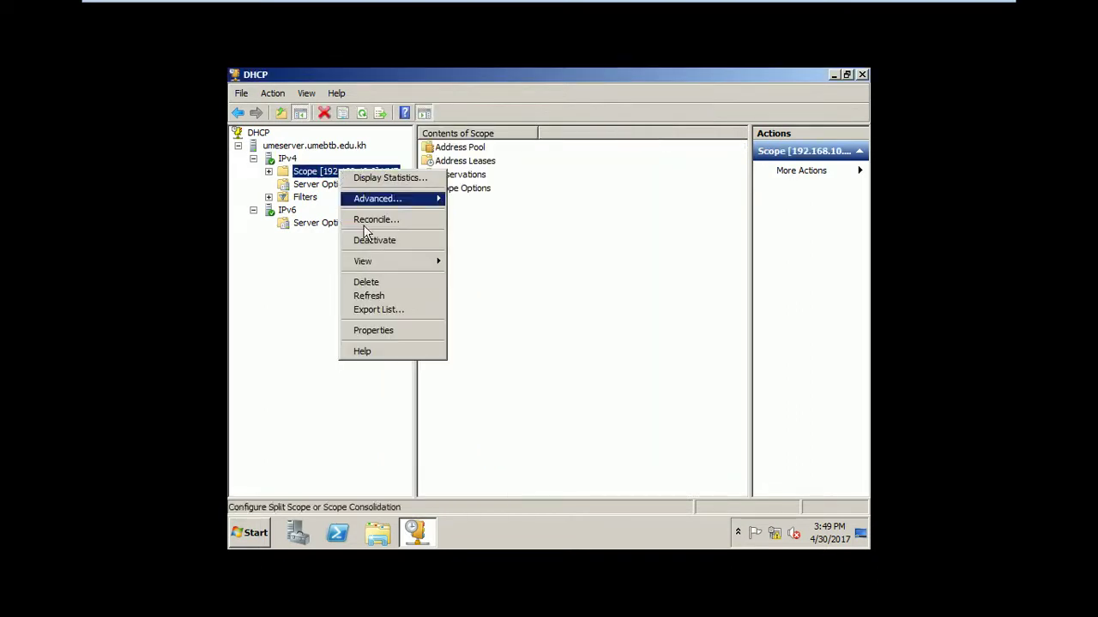
{"action": "left_click", "coordinate": [386, 332]}
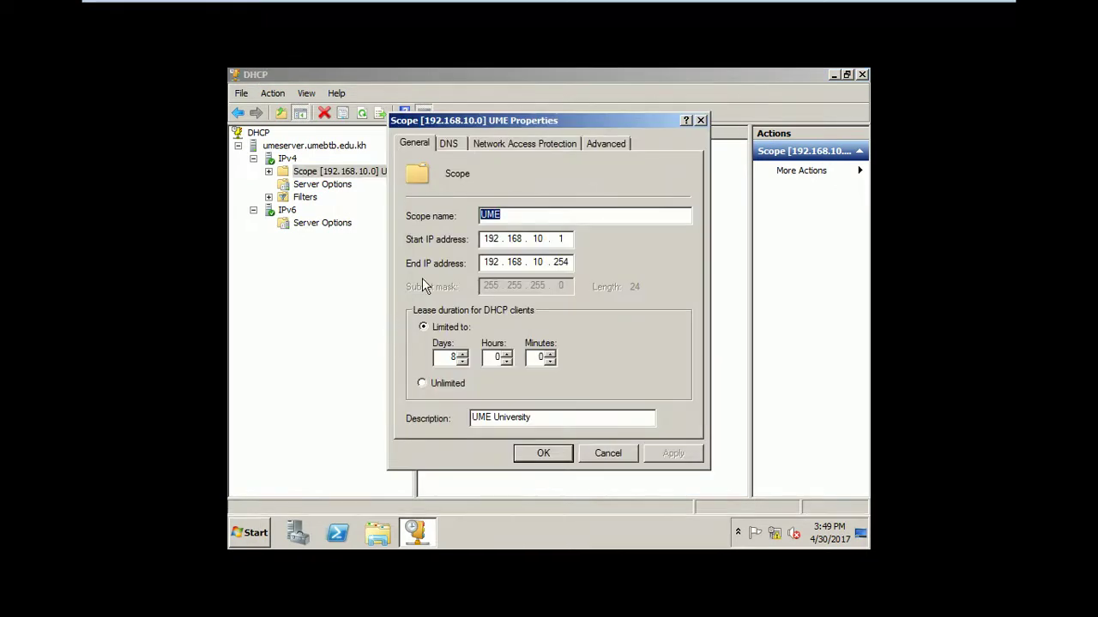
{"action": "left_click", "coordinate": [448, 144]}
{"action": "left_click", "coordinate": [506, 145]}
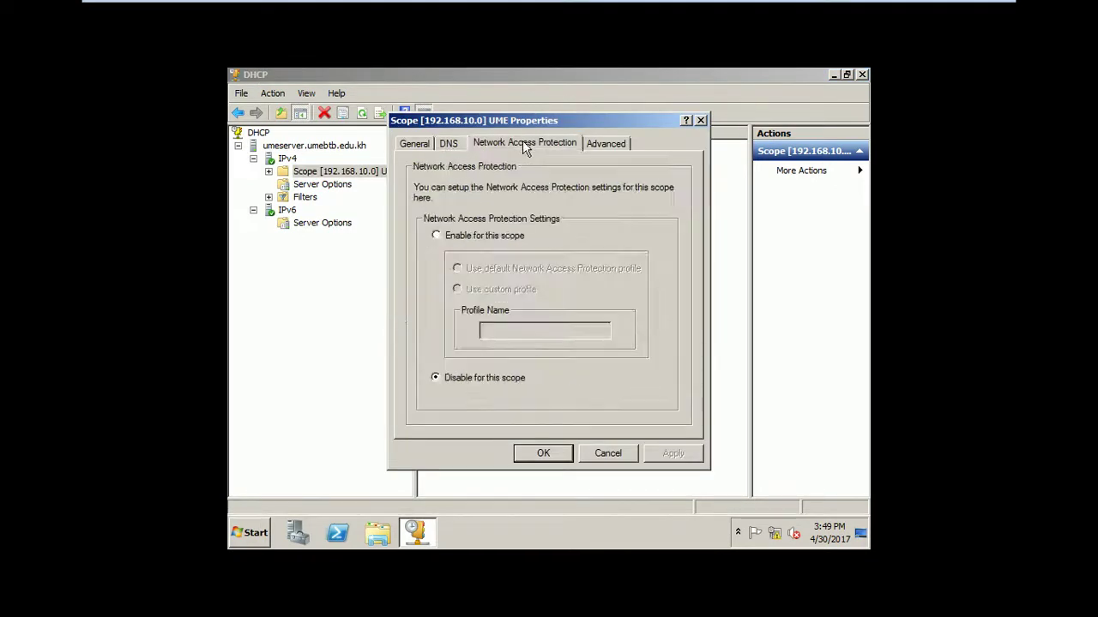
{"action": "left_click", "coordinate": [616, 144]}
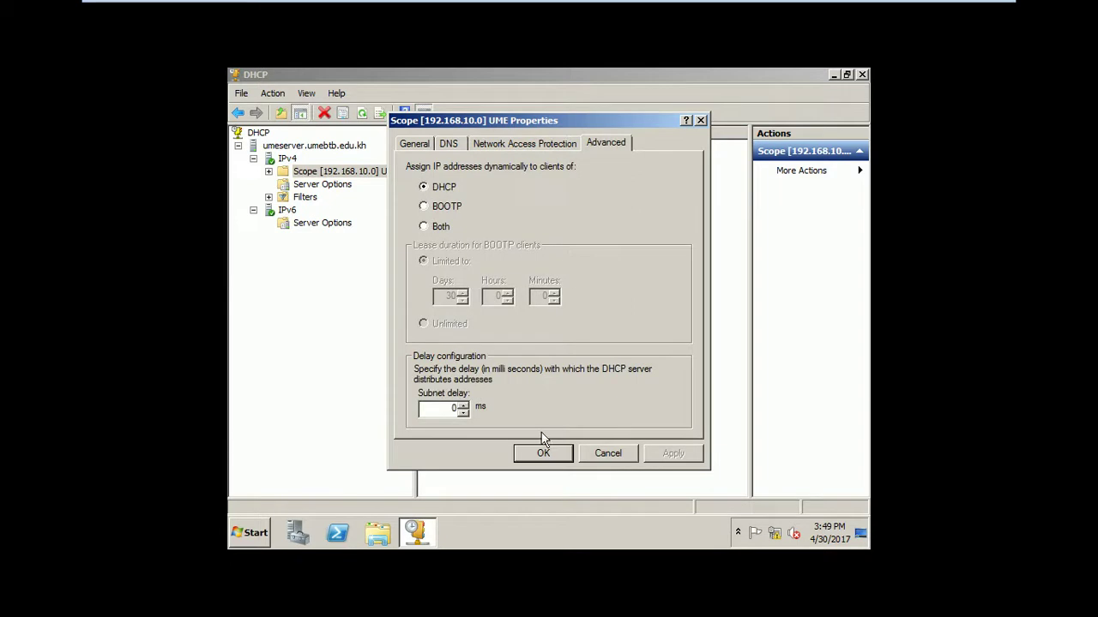
{"action": "left_click", "coordinate": [608, 454]}
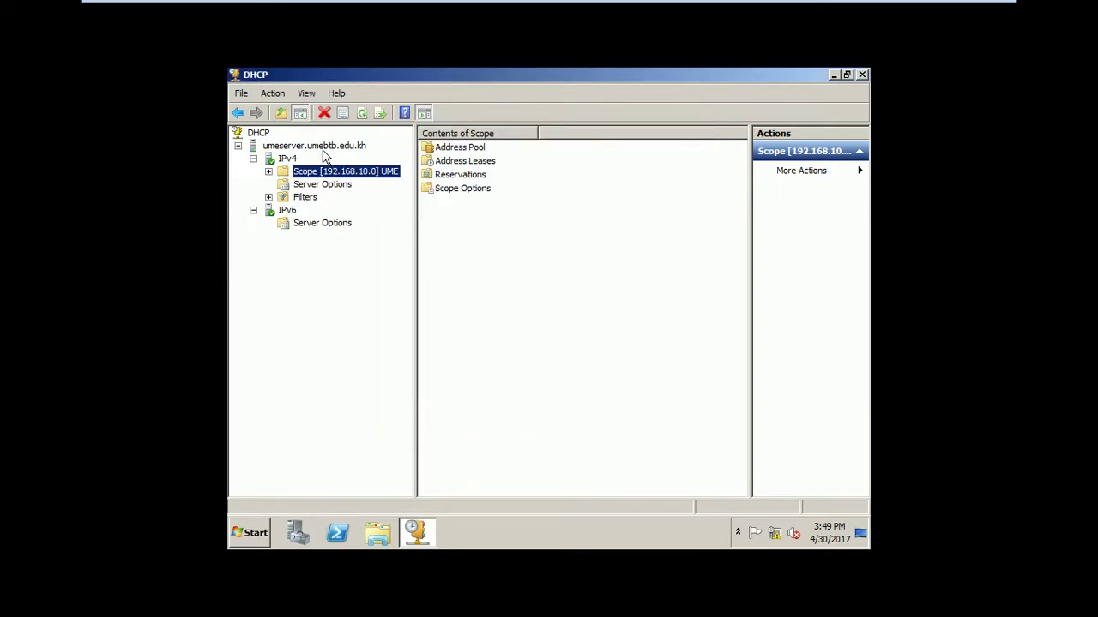
- Check which network connection the DHCP server is bound to, then return to the IPv4 node
{"action": "left_click", "coordinate": [322, 148]}
{"action": "right_click", "coordinate": [322, 149]}
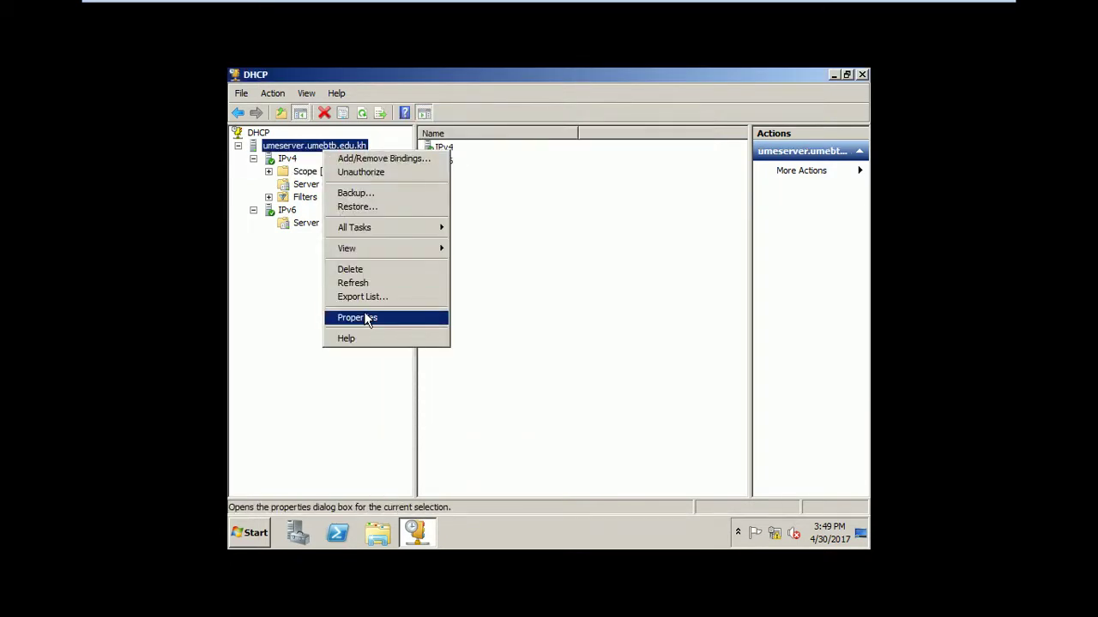
{"action": "left_click", "coordinate": [377, 159]}
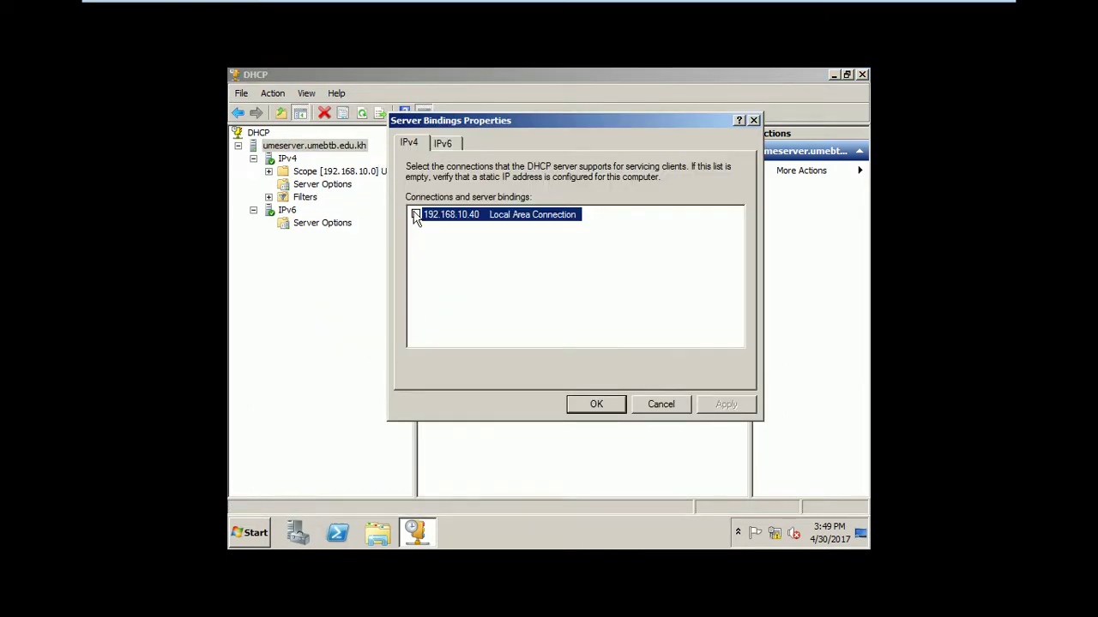
{"action": "left_click", "coordinate": [670, 410]}
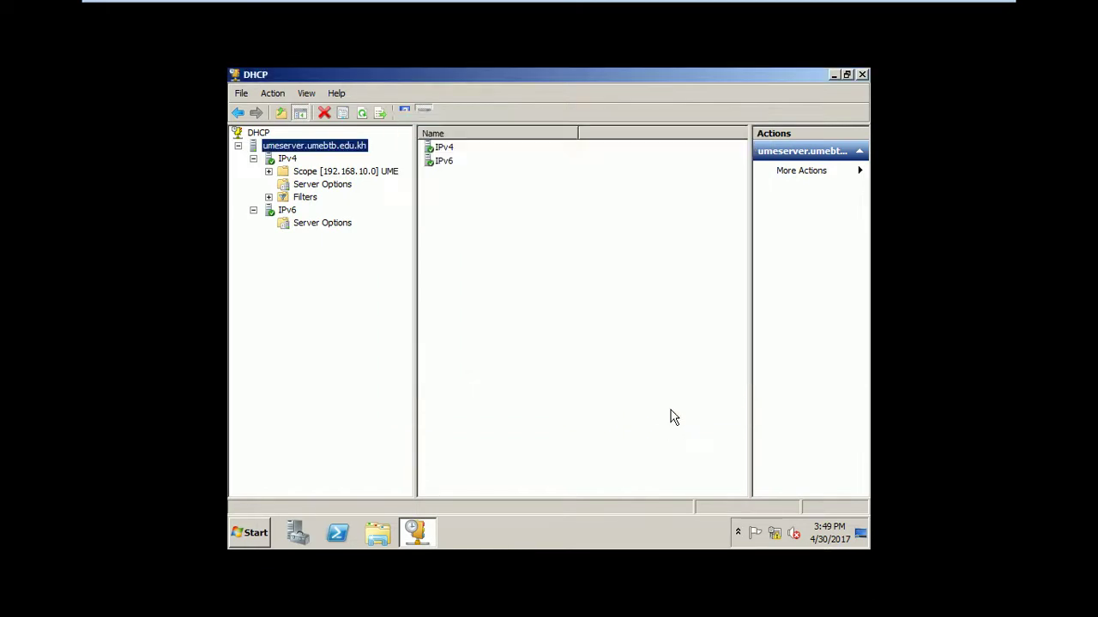
{"action": "right_click", "coordinate": [321, 147]}
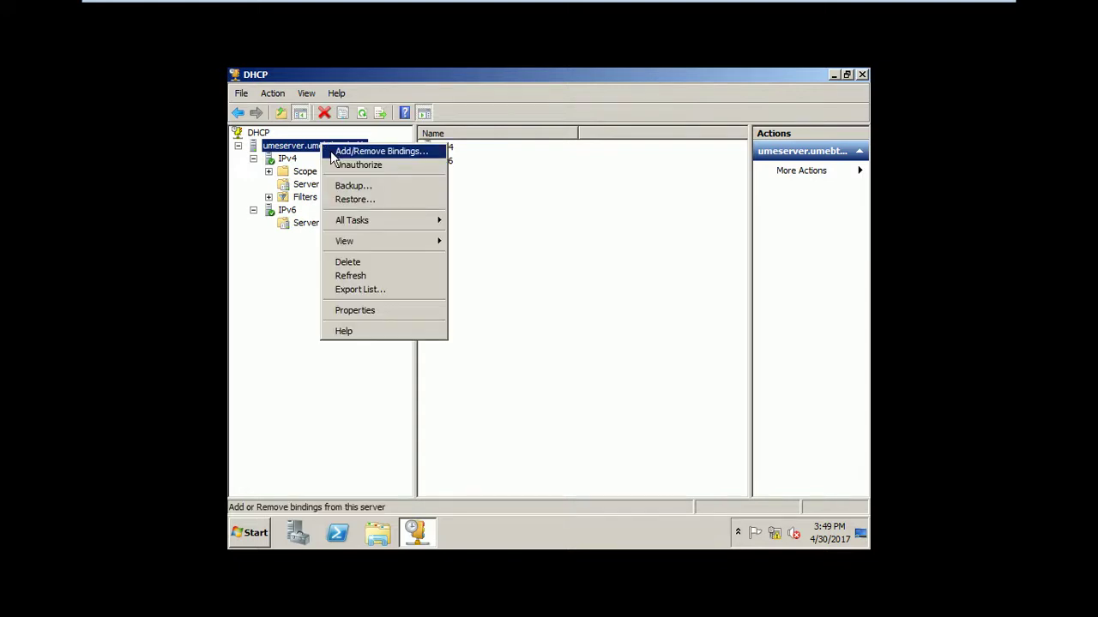
{"action": "left_click", "coordinate": [337, 151]}
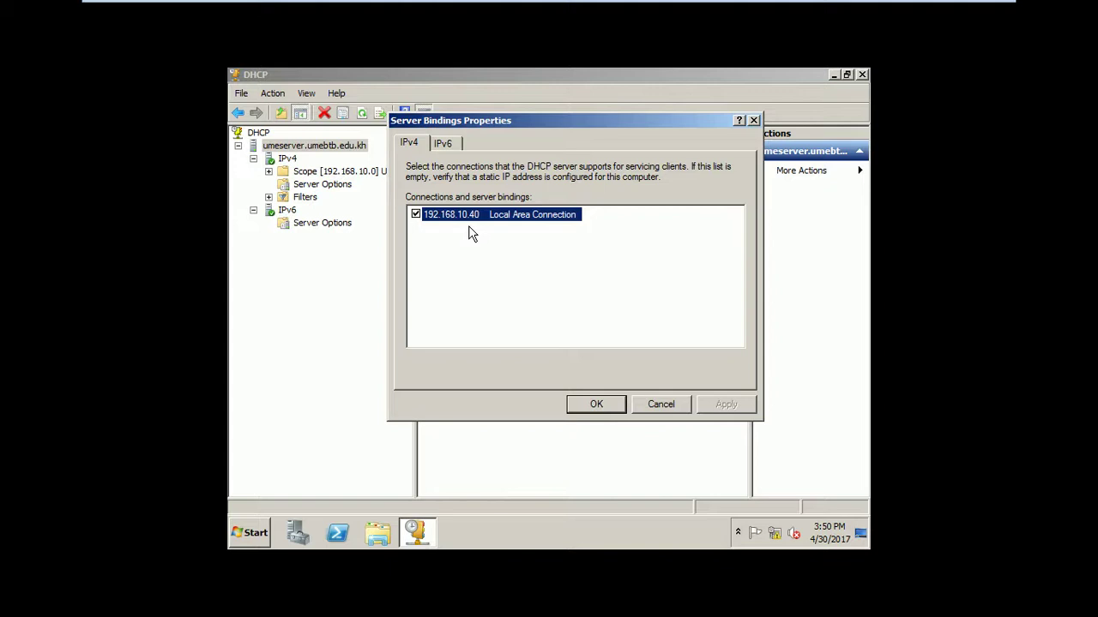
{"action": "left_click", "coordinate": [600, 401]}
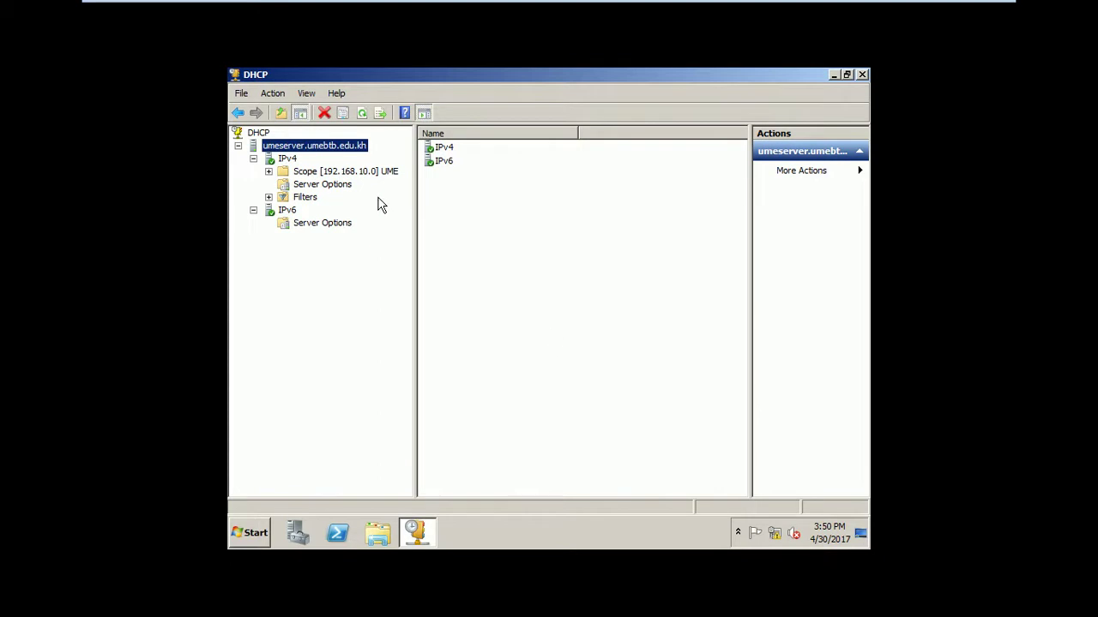
{"action": "left_click", "coordinate": [290, 160]}
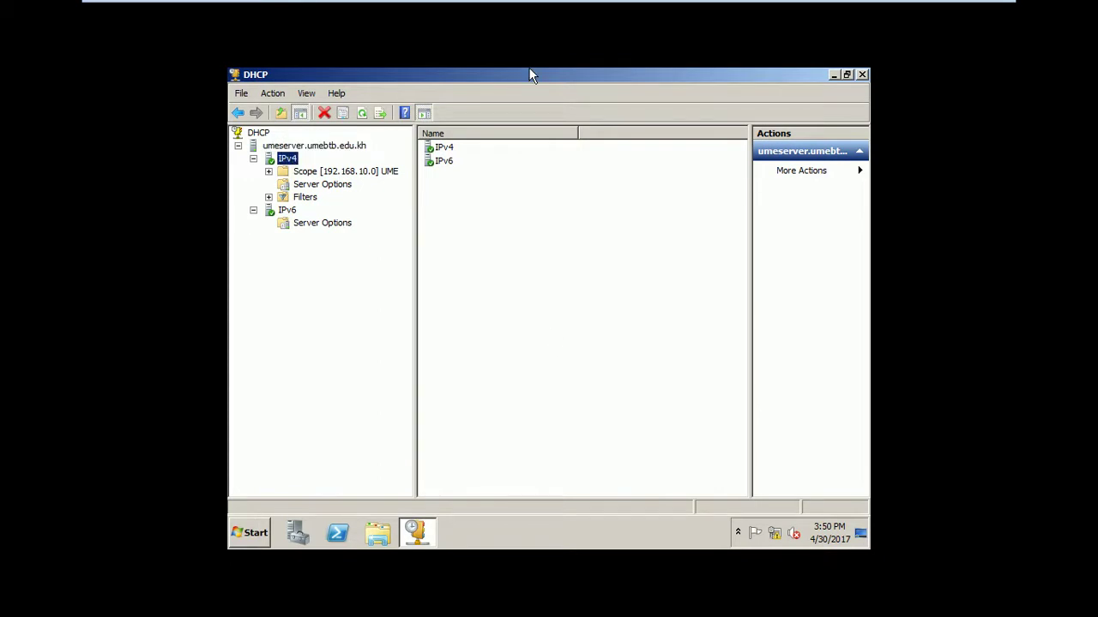
- Switch to the host computer's Network Connections, close the Wi-Fi 2 details and status windows, and turn off wireless
{"action": "mouse_move", "coordinate": [529, 68]}
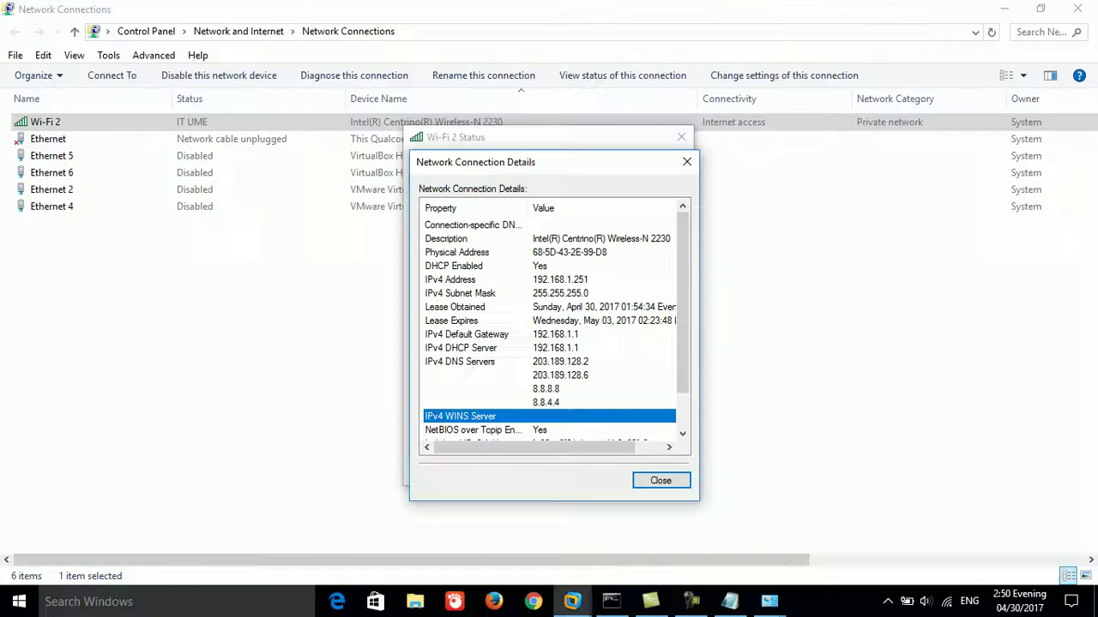
{"action": "left_click", "coordinate": [661, 480]}
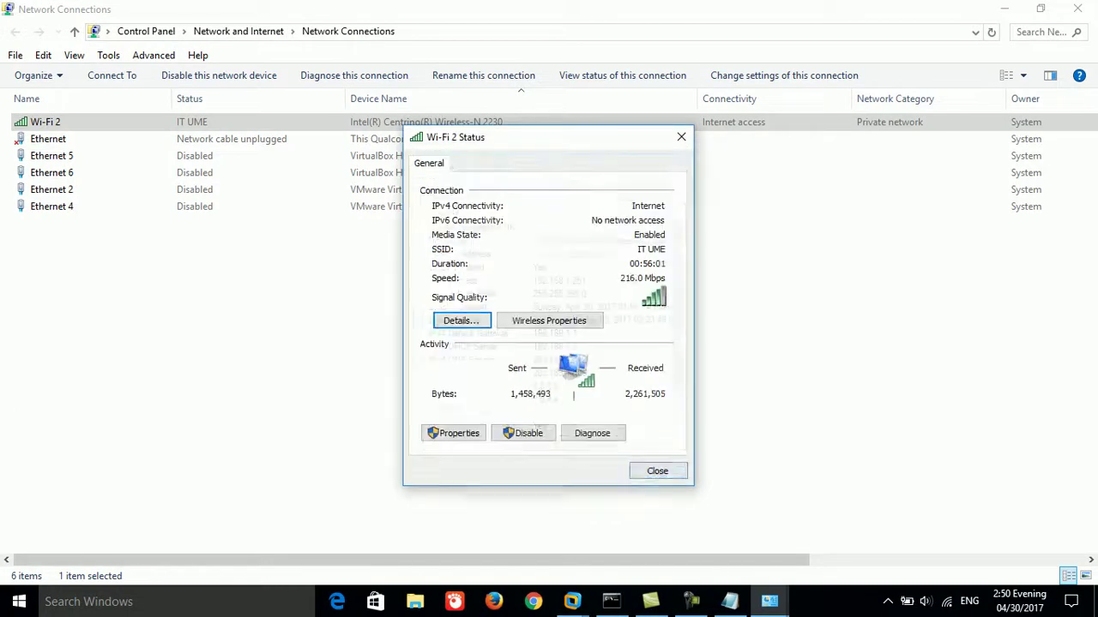
{"action": "left_click", "coordinate": [657, 471]}
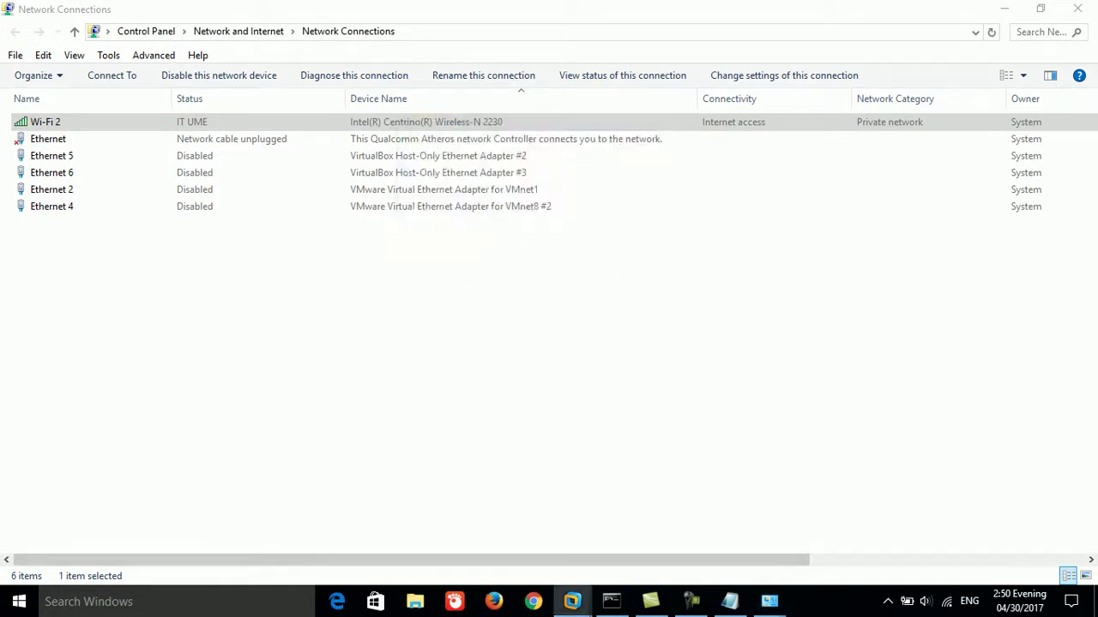
{"action": "left_click", "coordinate": [946, 601]}
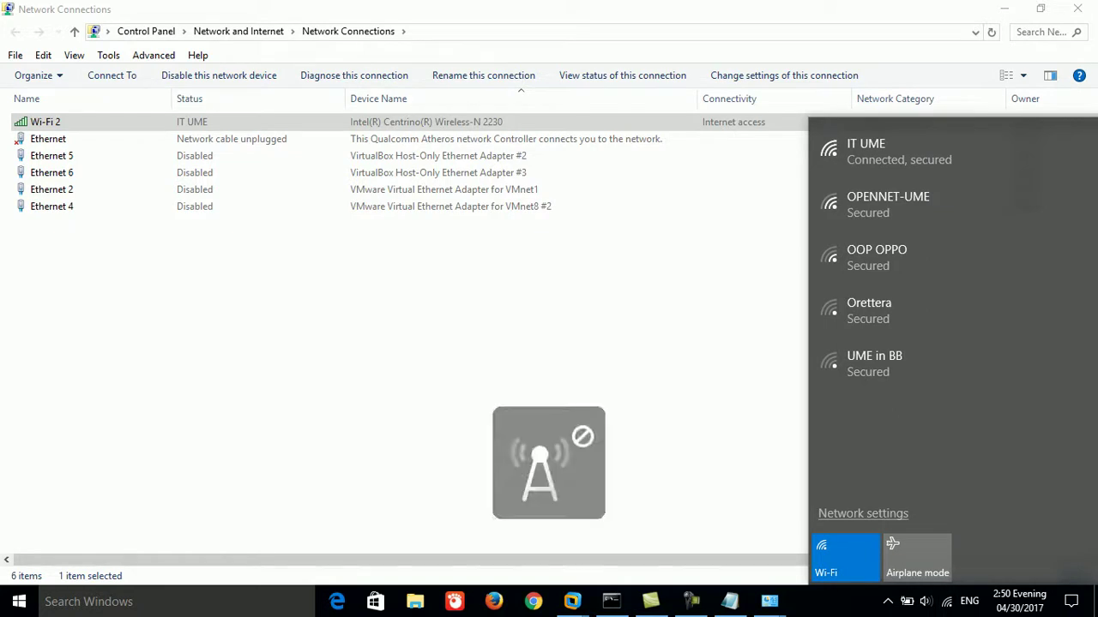
{"action": "left_click", "coordinate": [611, 602]}
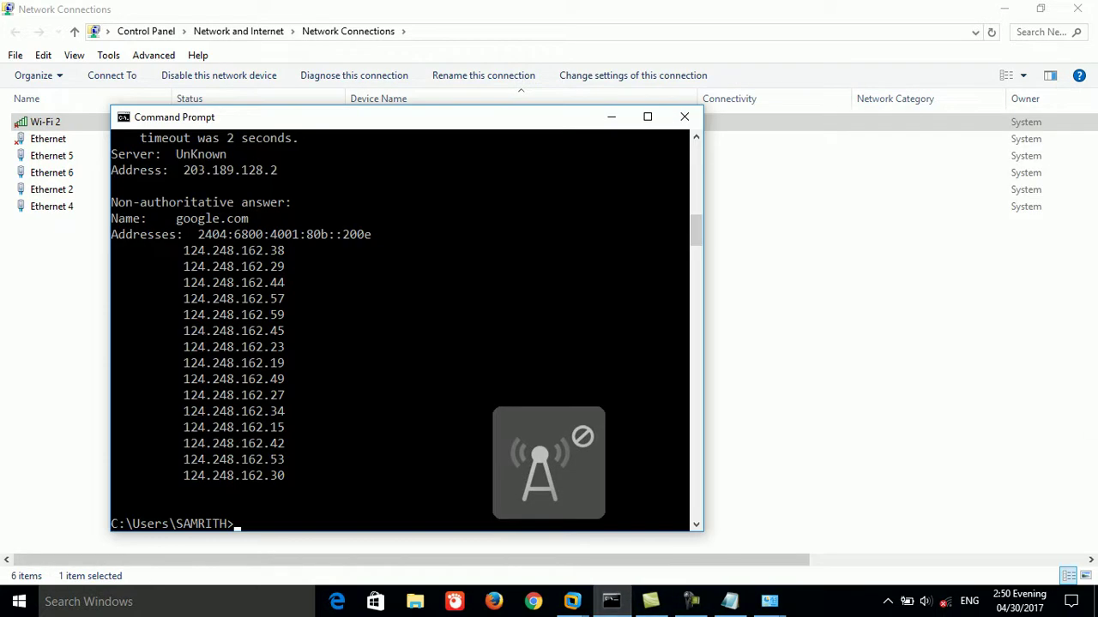
{"action": "type", "text": "ipconfig"}
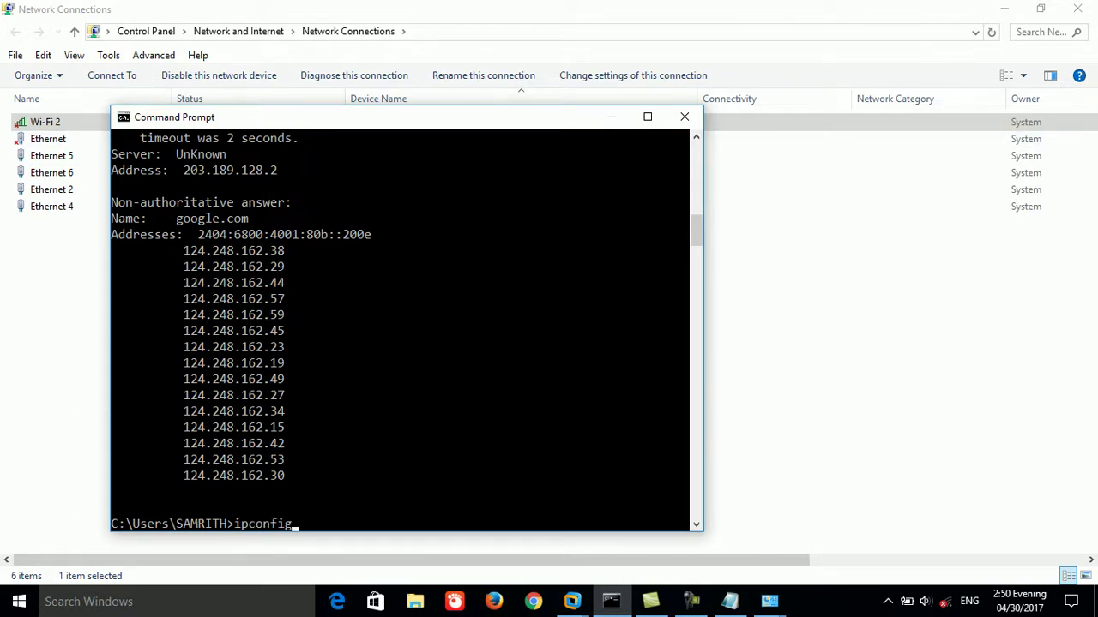
{"action": "left_click", "coordinate": [684, 117]}
- Enable the Ethernet 4 adapter (VMware VMnet8) and open its Internet Protocol Version 4 (TCP/IPv4) properties
{"action": "left_click", "coordinate": [51, 205]}
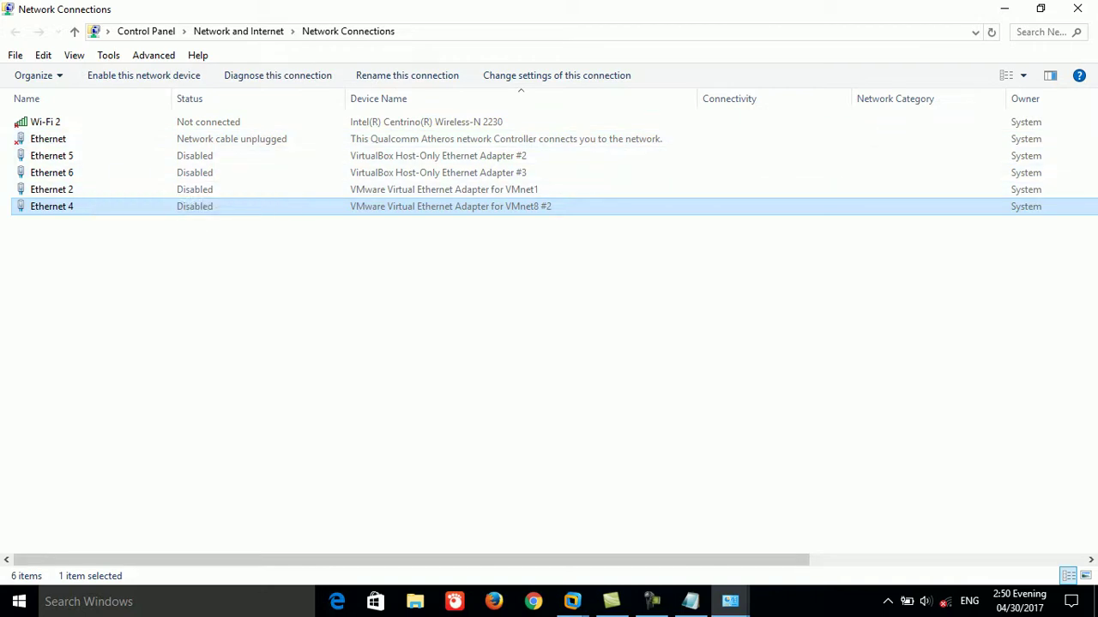
{"action": "double_click", "coordinate": [94, 207]}
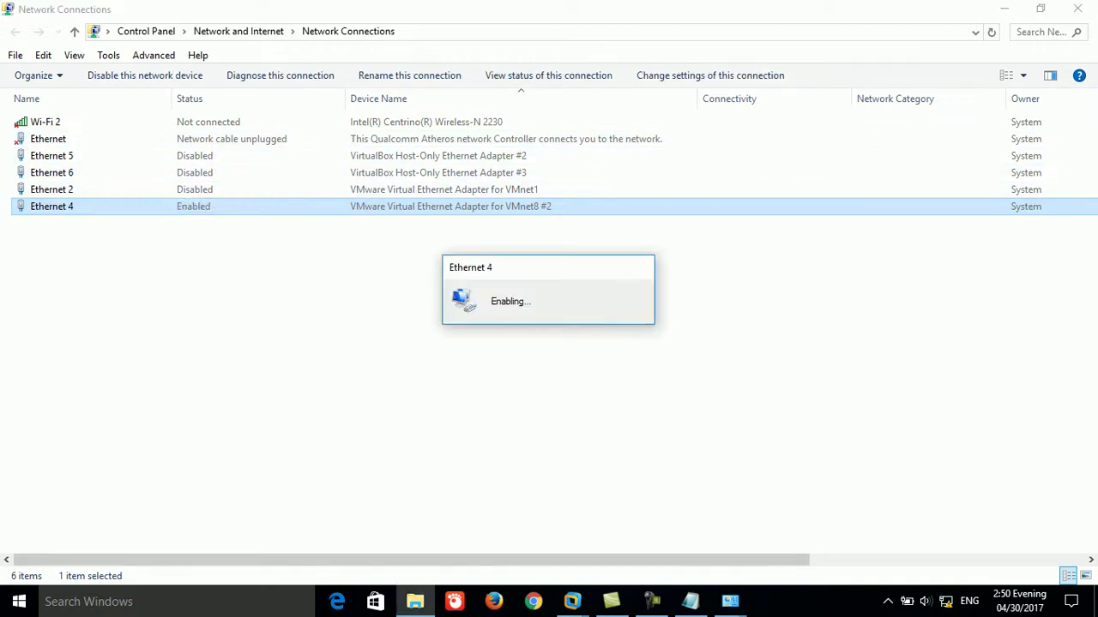
{"action": "right_click", "coordinate": [99, 208]}
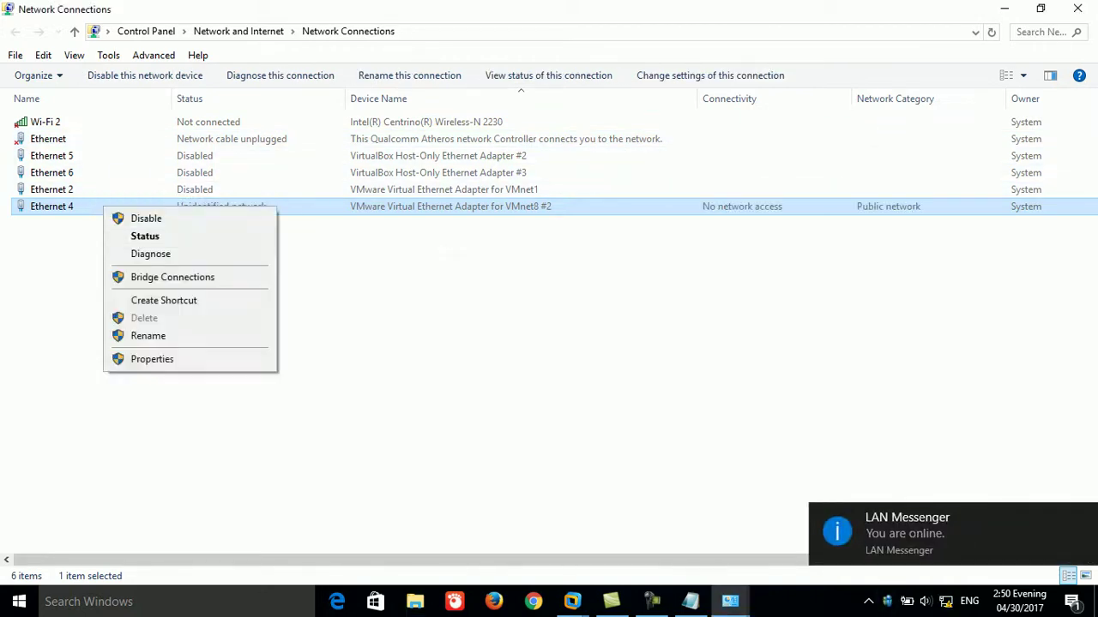
{"action": "left_click", "coordinate": [150, 358]}
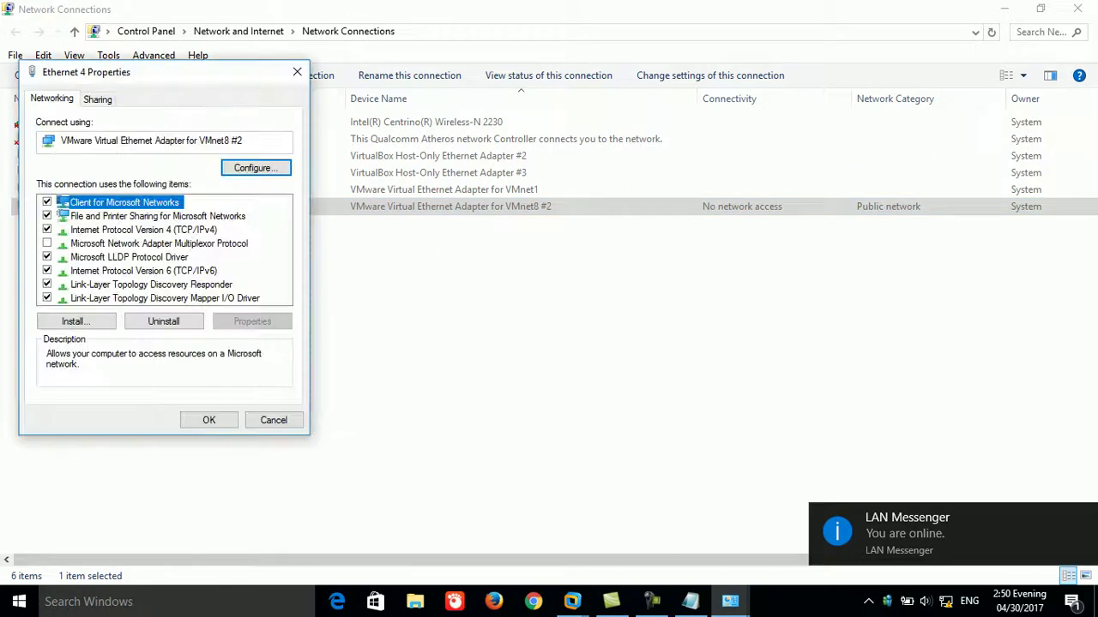
{"action": "left_click", "coordinate": [143, 230]}
{"action": "double_click", "coordinate": [143, 230]}
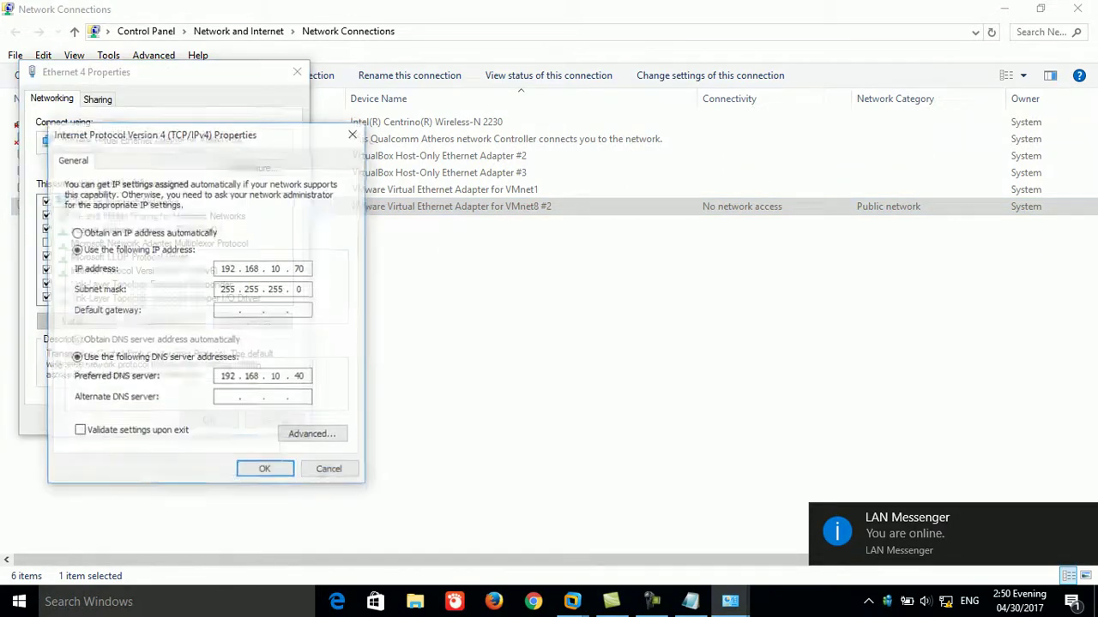
- Set Ethernet 4 to obtain its IP address and DNS server address automatically, and close the adapter's properties
{"action": "key", "text": "alt+o"}
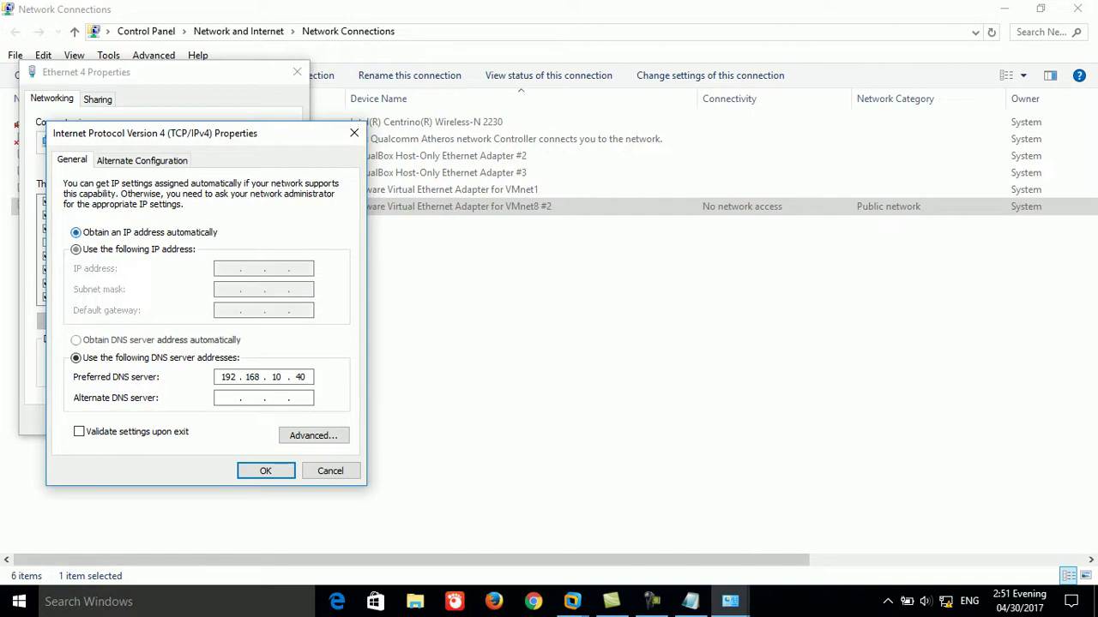
{"action": "key", "text": "alt+b"}
{"action": "key", "text": "Return"}
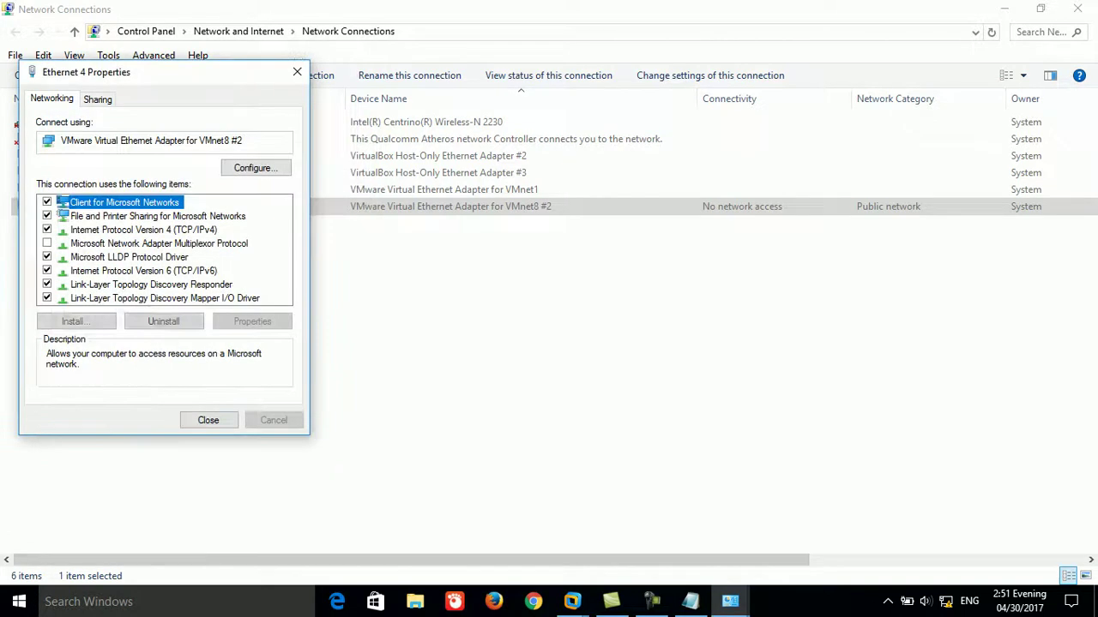
{"action": "key", "text": "Return"}
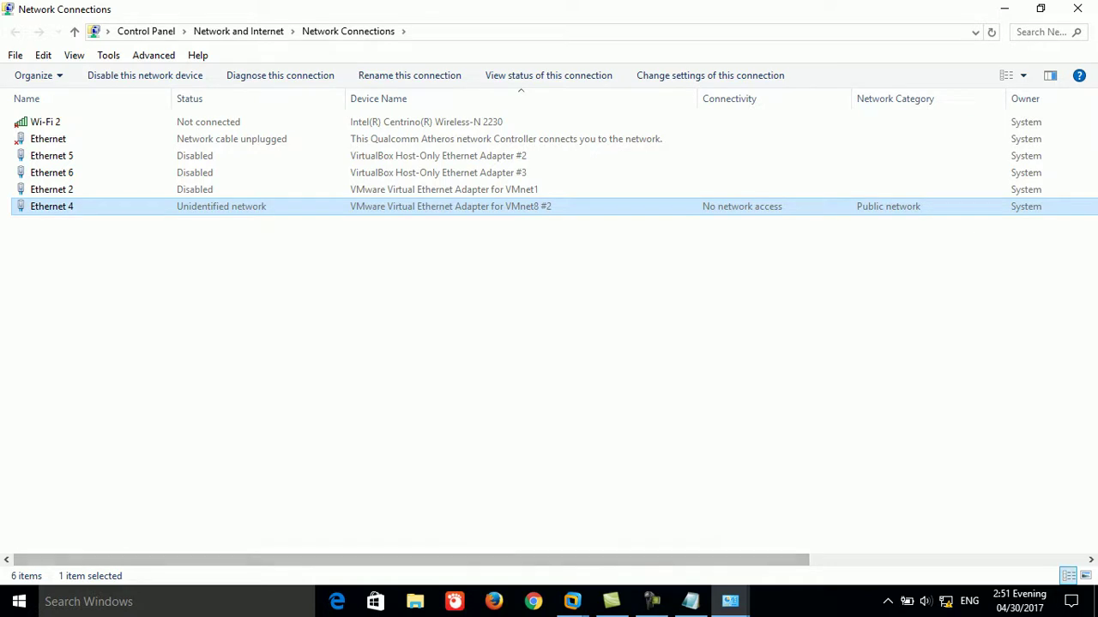
- Check the connection details in the status of the Ethernet 4 adapter
{"action": "key", "text": "Return"}
{"action": "key", "text": "alt+e"}
{"action": "key", "text": "Escape"}
{"action": "key", "text": "Escape"}
- Open the host computer's Services console and stop the VMware DHCP Service
{"action": "key", "text": "super"}
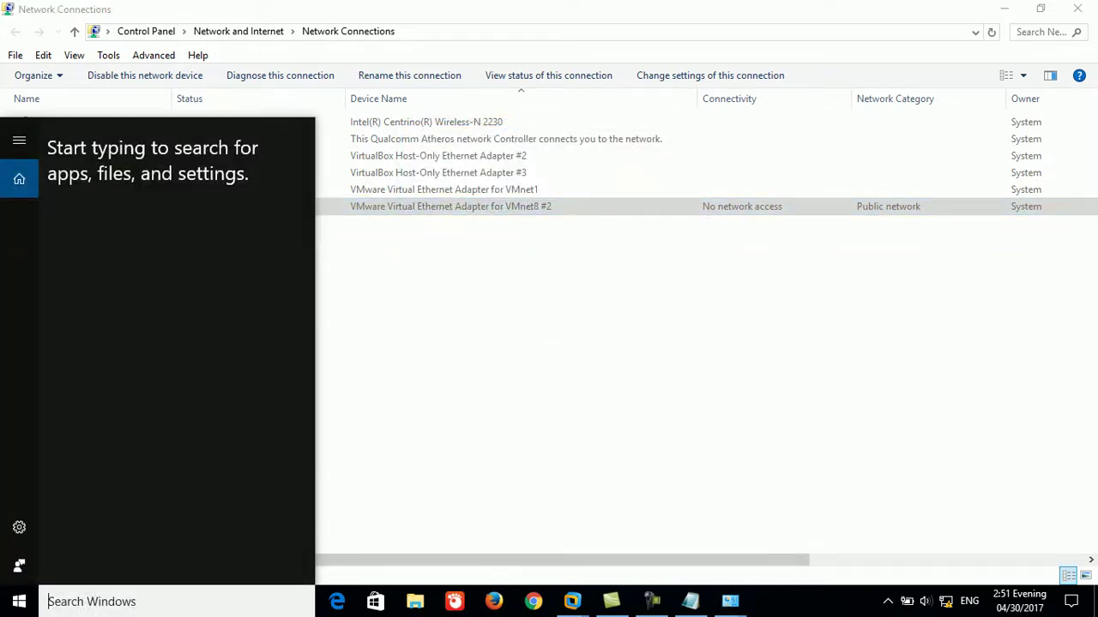
{"action": "type", "text": "v"}
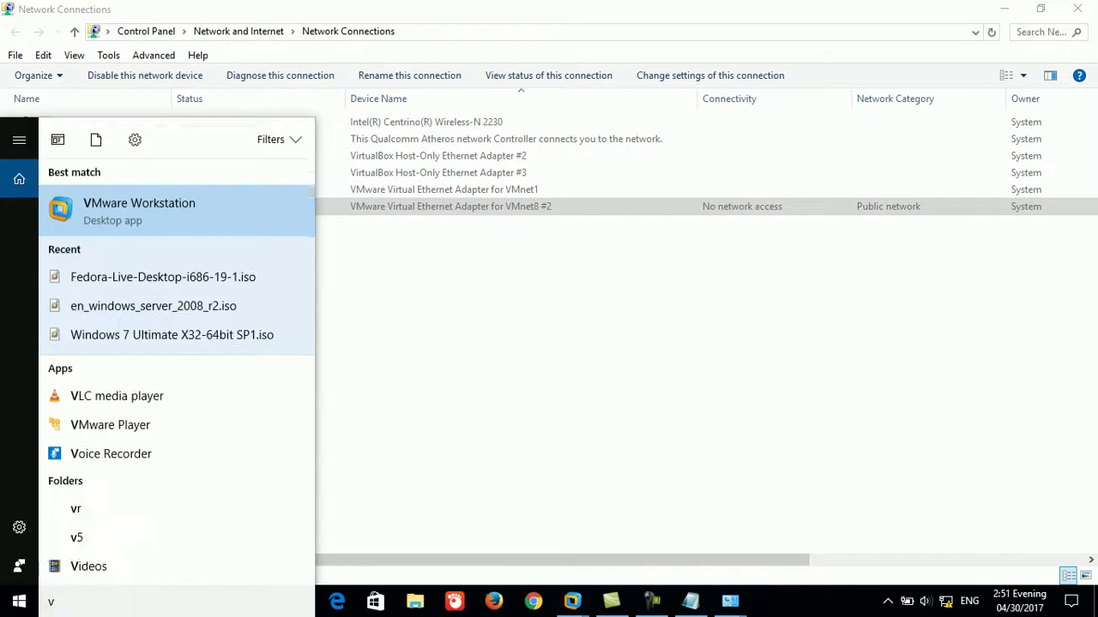
{"action": "key", "text": "BackSpace"}
{"action": "type", "text": "ser"}
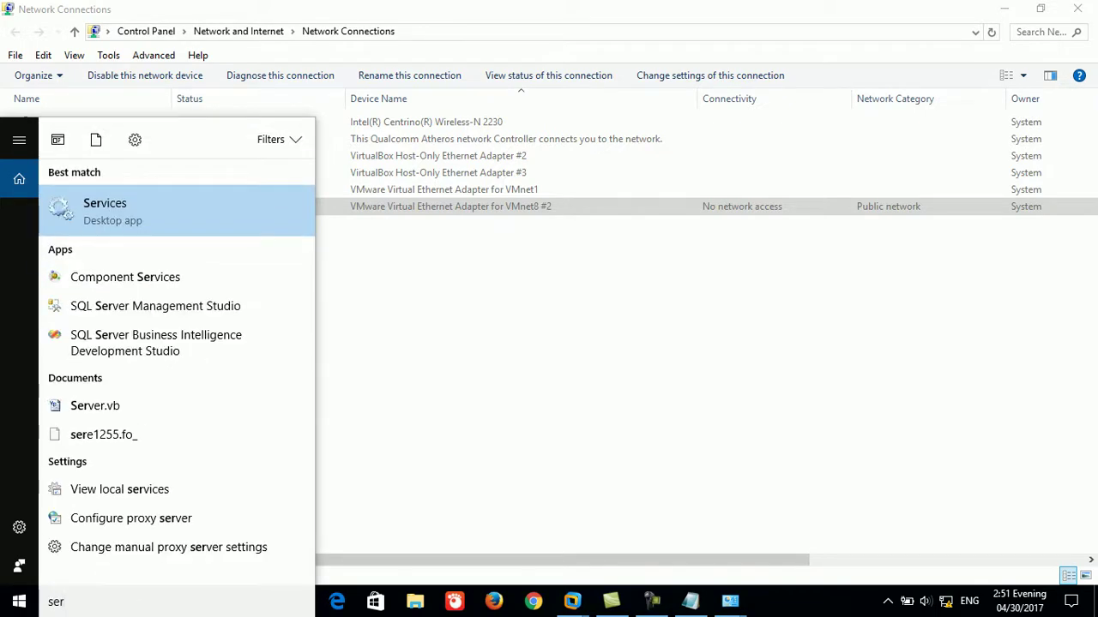
{"action": "key", "text": "Return"}
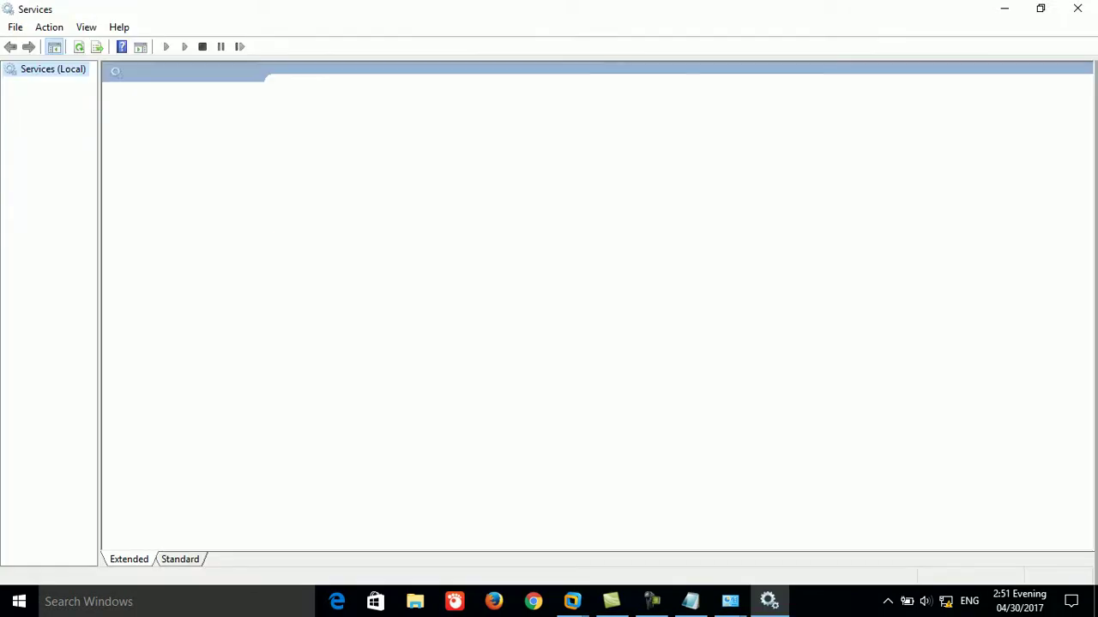
{"action": "key", "text": "b"}
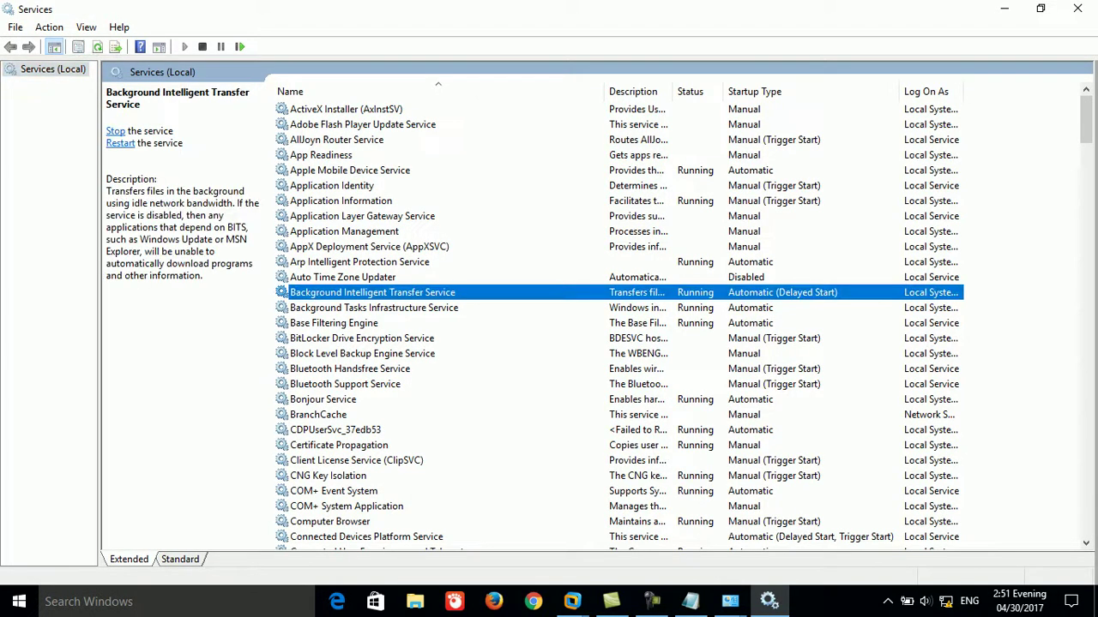
{"action": "key", "text": "v"}
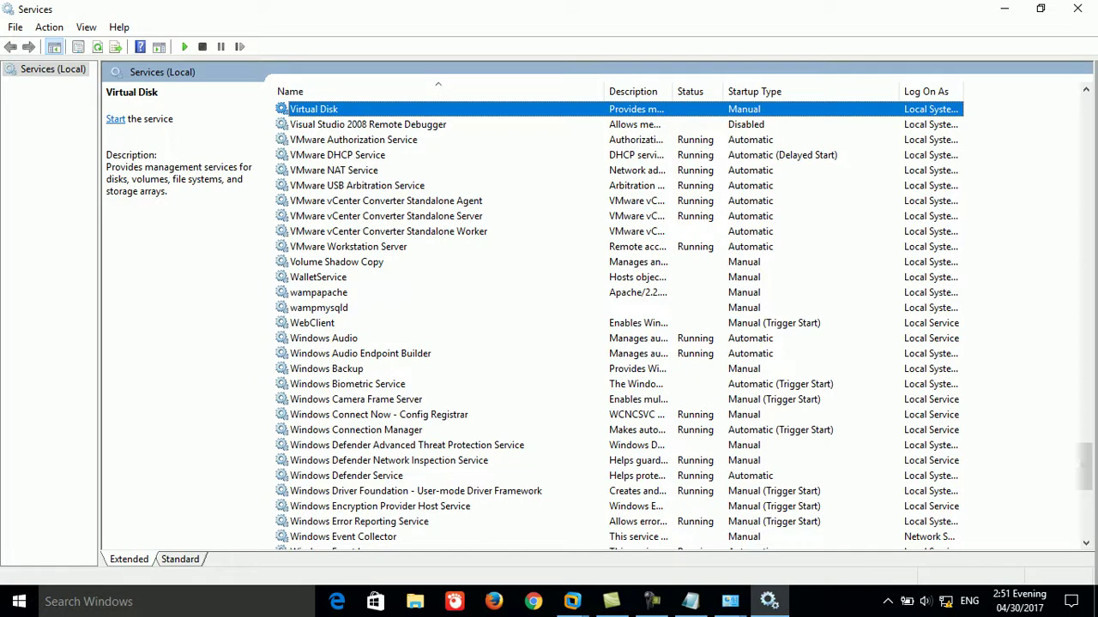
{"action": "left_click", "coordinate": [337, 154]}
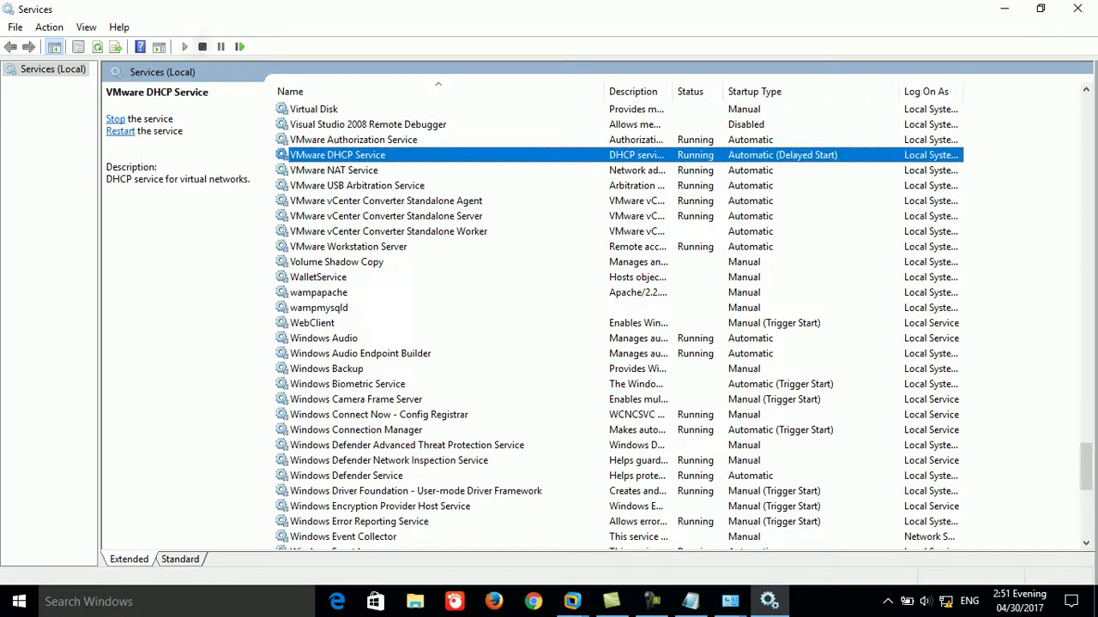
{"action": "left_click", "coordinate": [202, 46]}
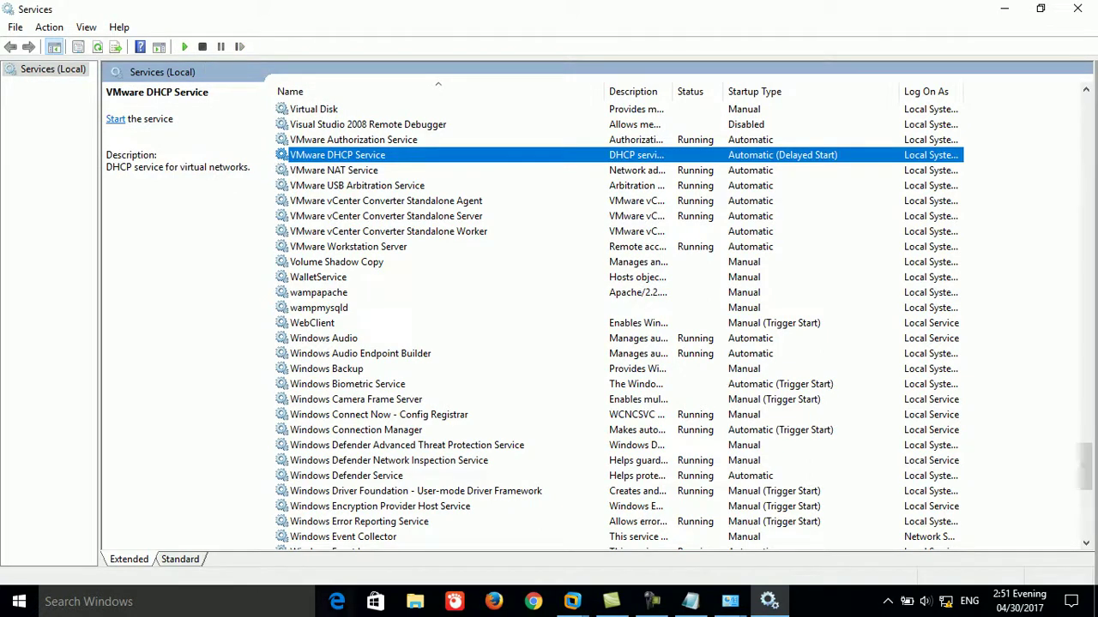
- Return to Network Connections, then disable and re-enable the Ethernet 4 adapter
{"action": "mouse_move", "coordinate": [729, 601]}
{"action": "left_click", "coordinate": [819, 531]}
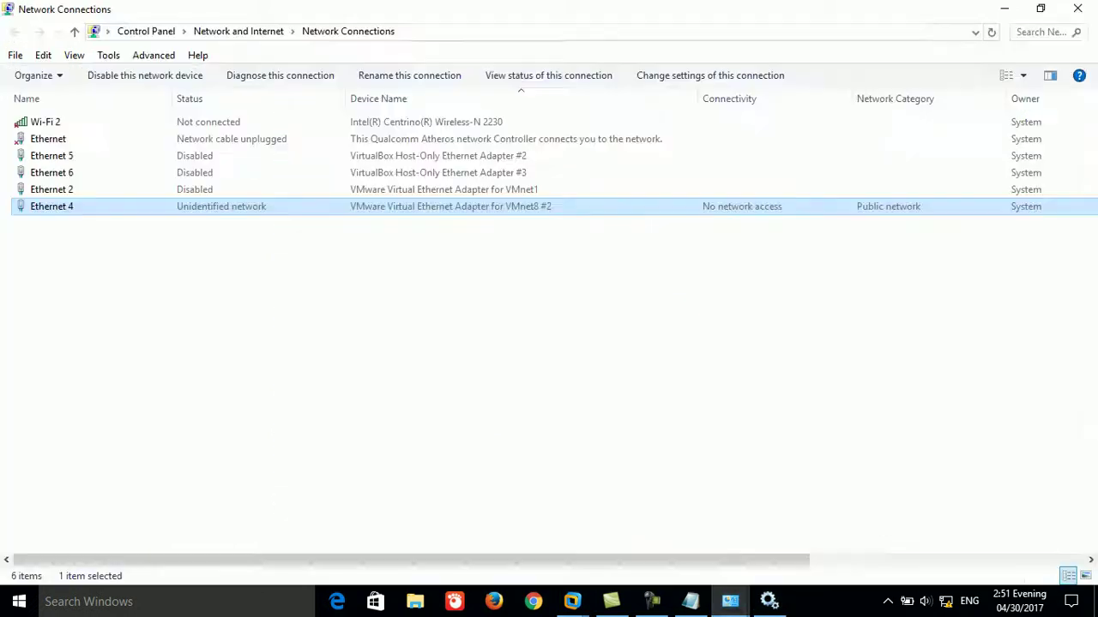
{"action": "right_click", "coordinate": [214, 209]}
{"action": "left_click", "coordinate": [253, 219]}
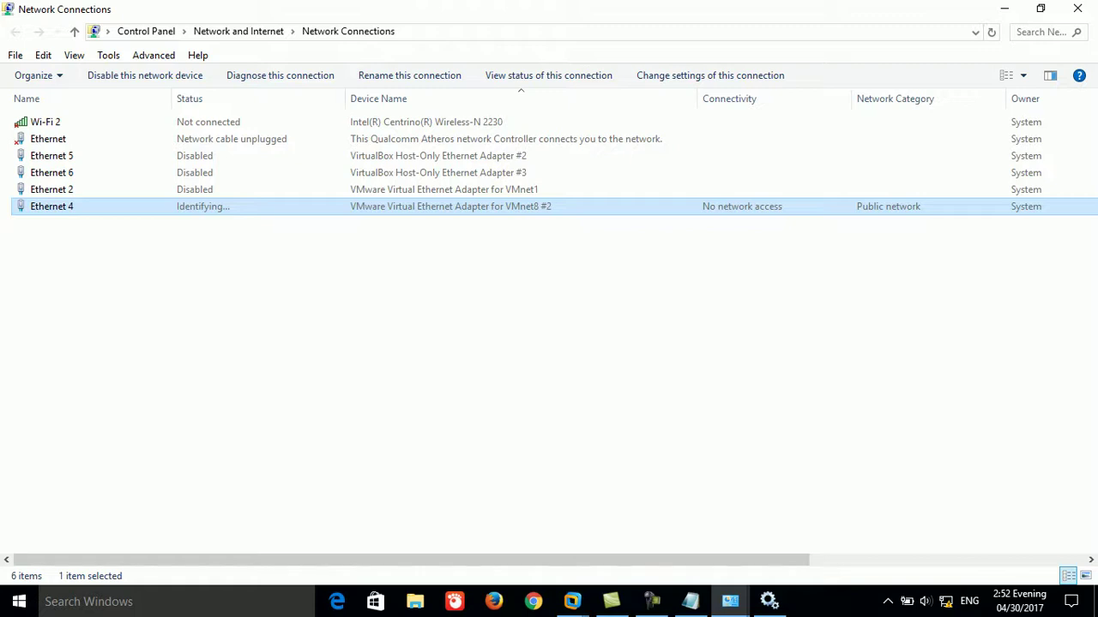
- View the Ethernet 4 status and its network connection details, and close both windows
{"action": "key", "text": "Return"}
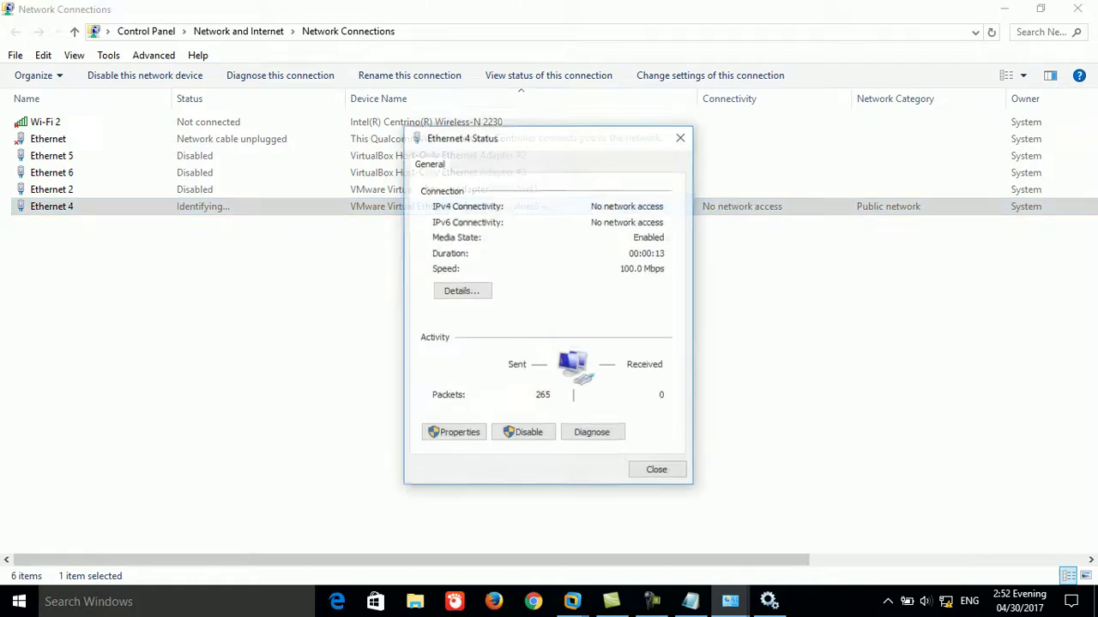
{"action": "left_click", "coordinate": [463, 291]}
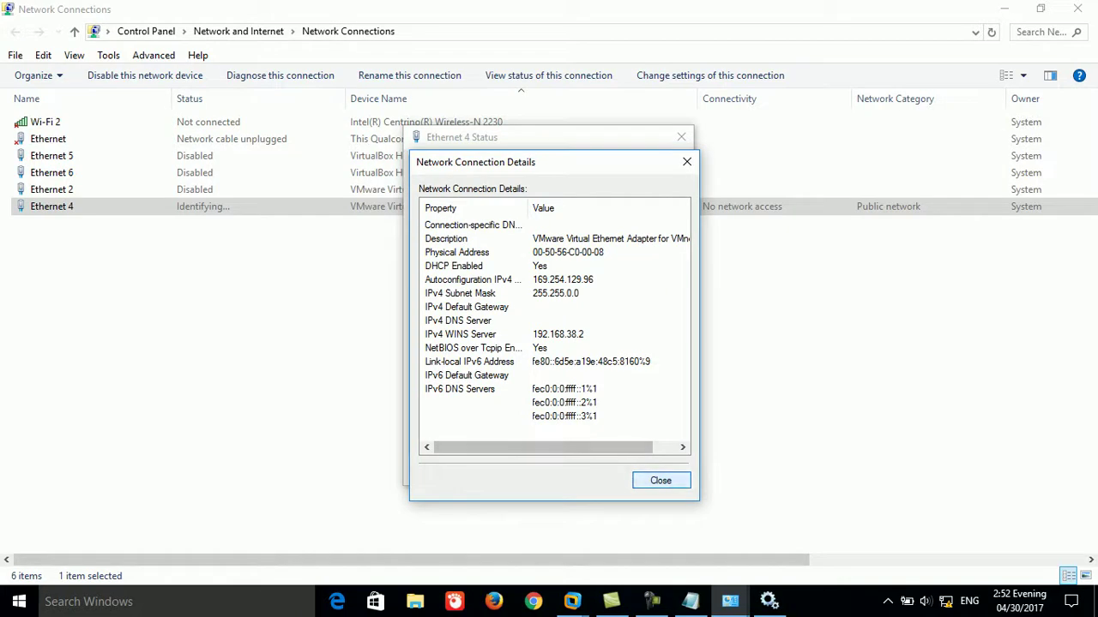
{"action": "left_click", "coordinate": [660, 480]}
{"action": "left_click", "coordinate": [658, 470]}
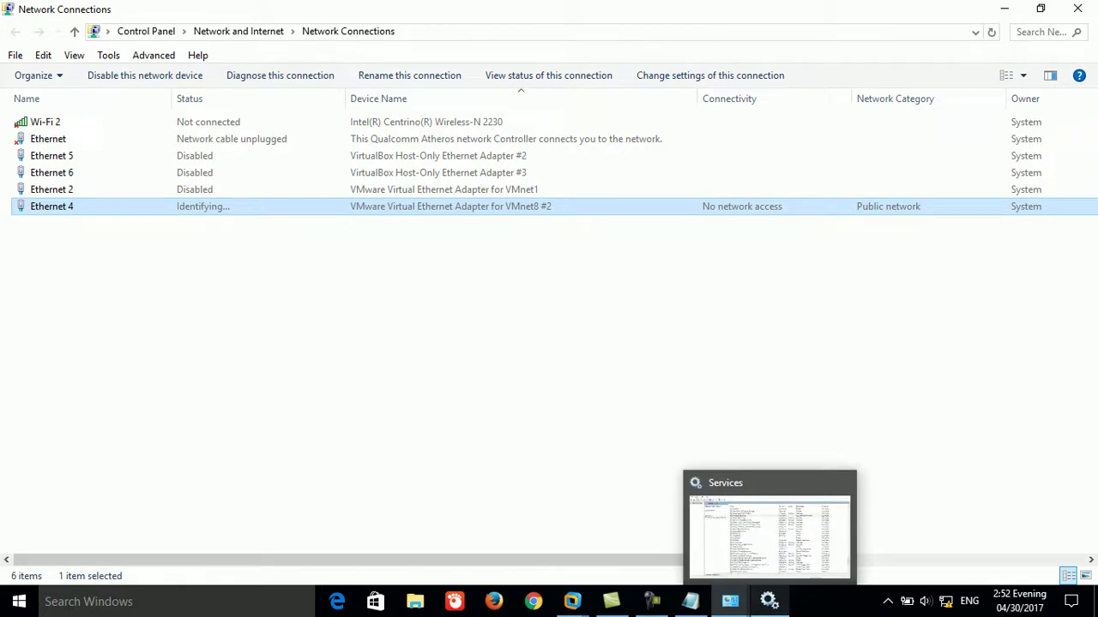
- Switch back to Services and check the state of the VMware DHCP Service
{"action": "left_click", "coordinate": [730, 602]}
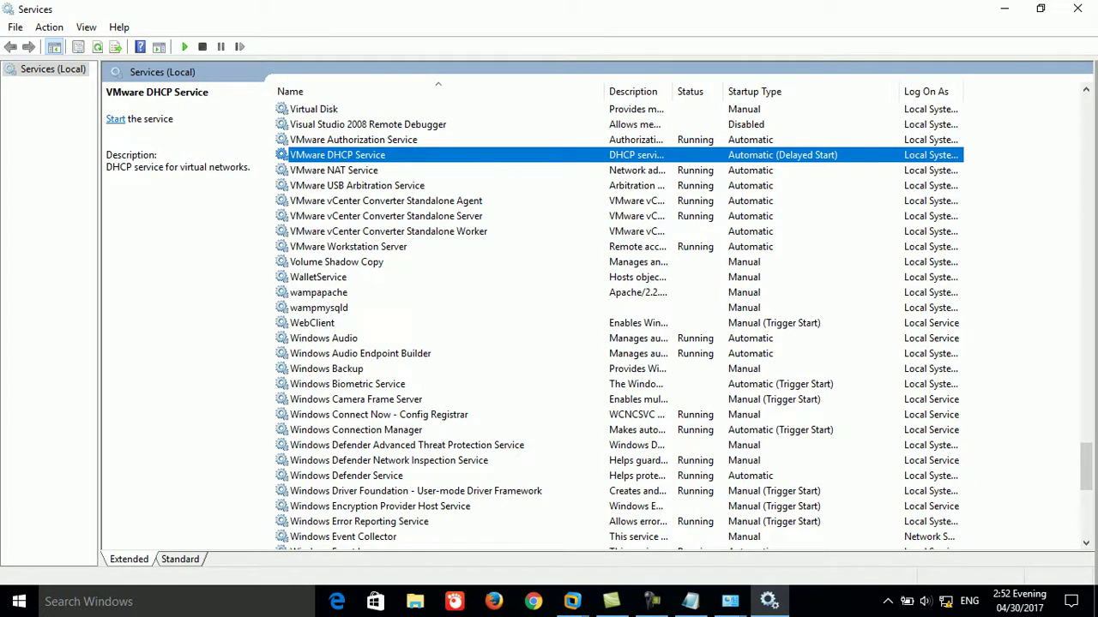
{"action": "left_click", "coordinate": [353, 139]}
{"action": "left_click", "coordinate": [337, 155]}
{"action": "left_click", "coordinate": [572, 601]}
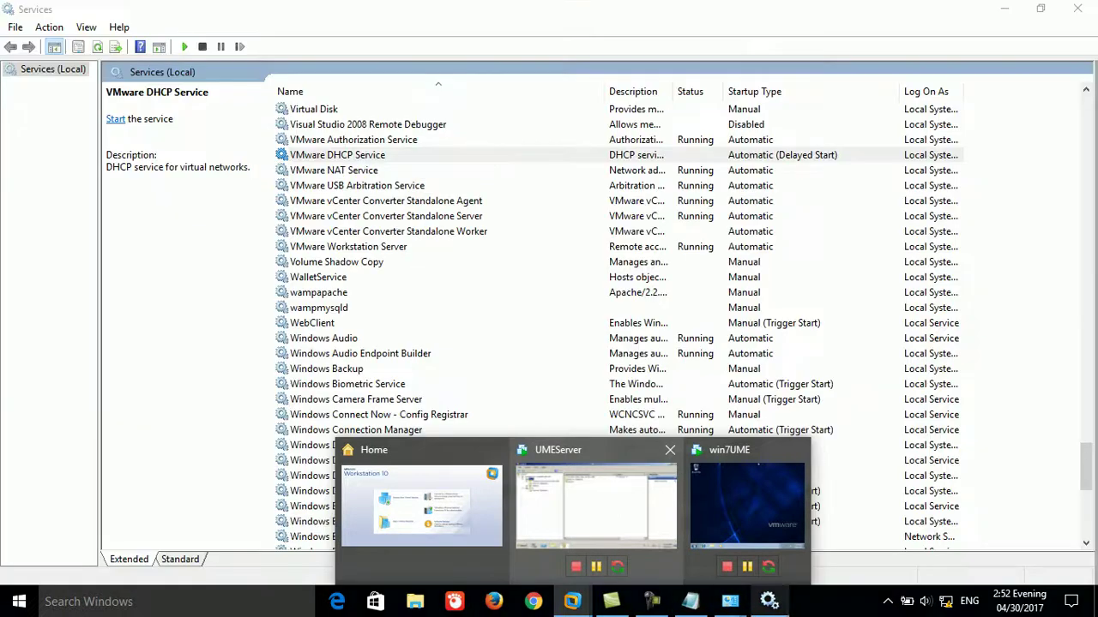
- Switch to Network Connections, open a Command Prompt on the host and run ipconfig /release
{"action": "mouse_move", "coordinate": [730, 601]}
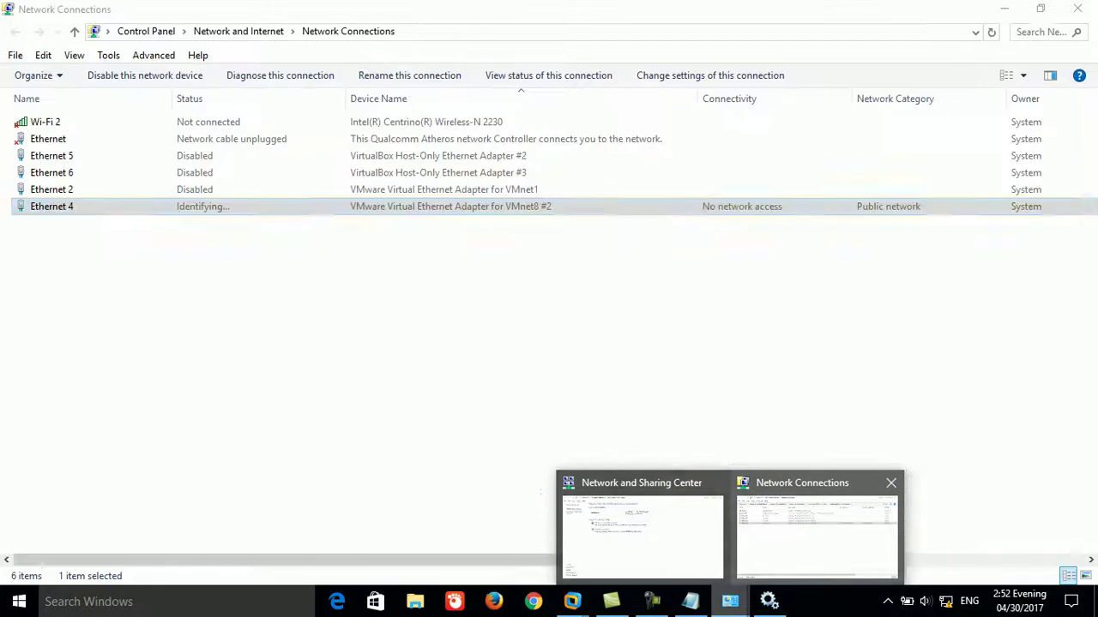
{"action": "left_click", "coordinate": [816, 532]}
{"action": "key", "text": "super+s"}
{"action": "type", "text": "cmd"}
{"action": "key", "text": "Return"}
{"action": "type", "text": "ipconfig /release"}
{"action": "key", "text": "Return"}
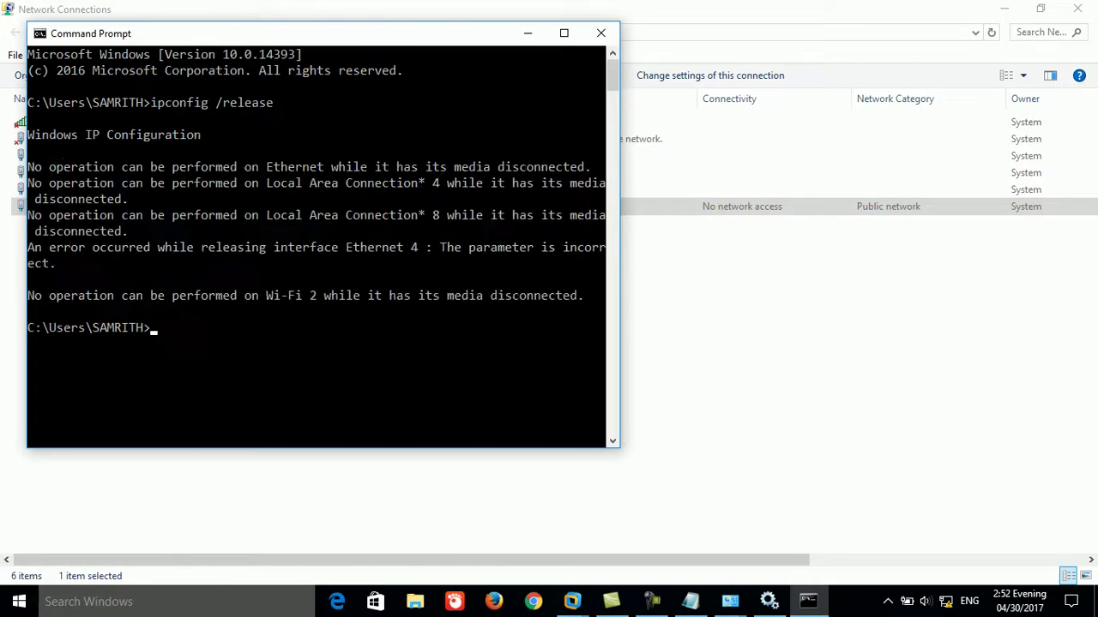
- Try to renew the host's IP address with the command ipconfig /renew
{"action": "key", "text": "Up"}
{"action": "key", "text": "BackSpace"}
{"action": "key", "text": "BackSpace"}
{"action": "key", "text": "BackSpace"}
{"action": "key", "text": "BackSpace"}
{"action": "key", "text": "BackSpace"}
{"action": "type", "text": "new"}
{"action": "key", "text": "Return"}
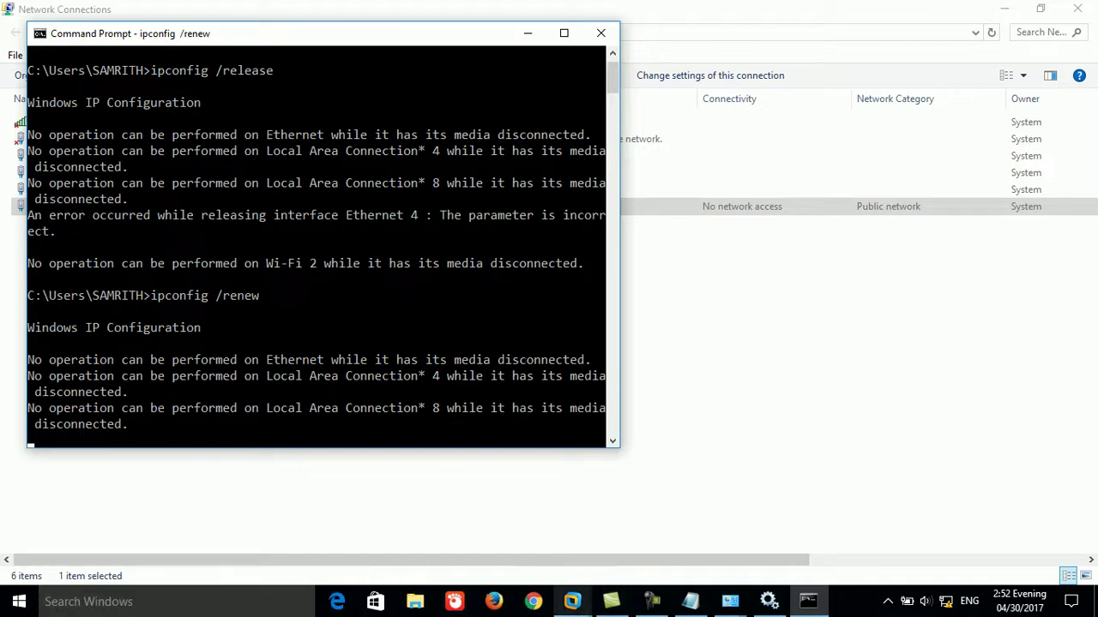
- Switch to the UMEServer virtual machine and restart DHCP scope [192.168.10.0] UME by deactivating and reactivating it
{"action": "mouse_move", "coordinate": [572, 601]}
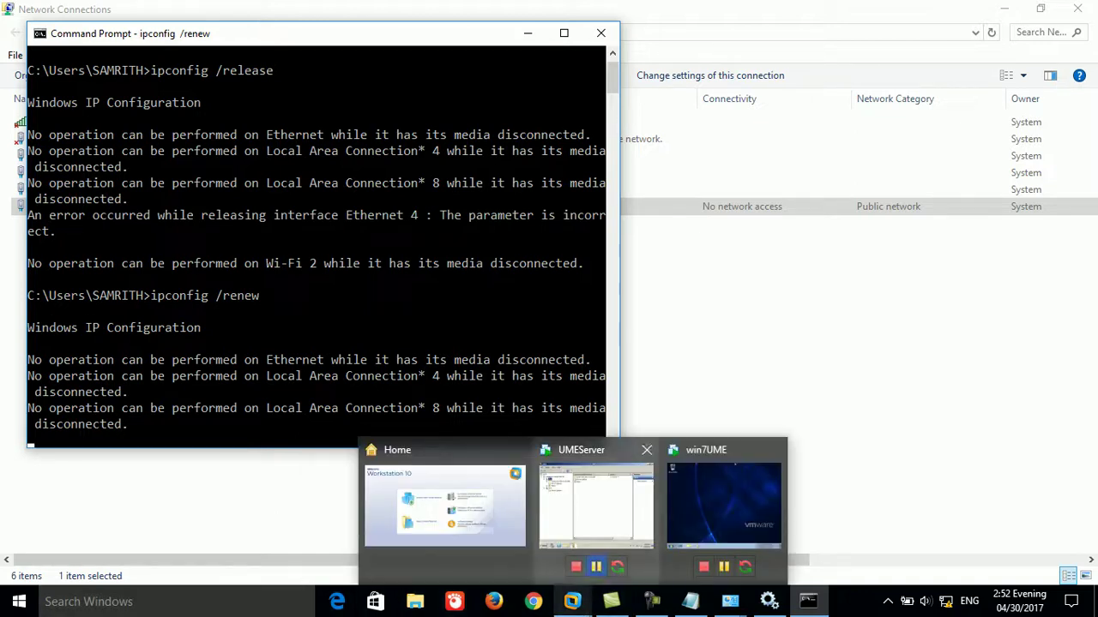
{"action": "left_click", "coordinate": [601, 502]}
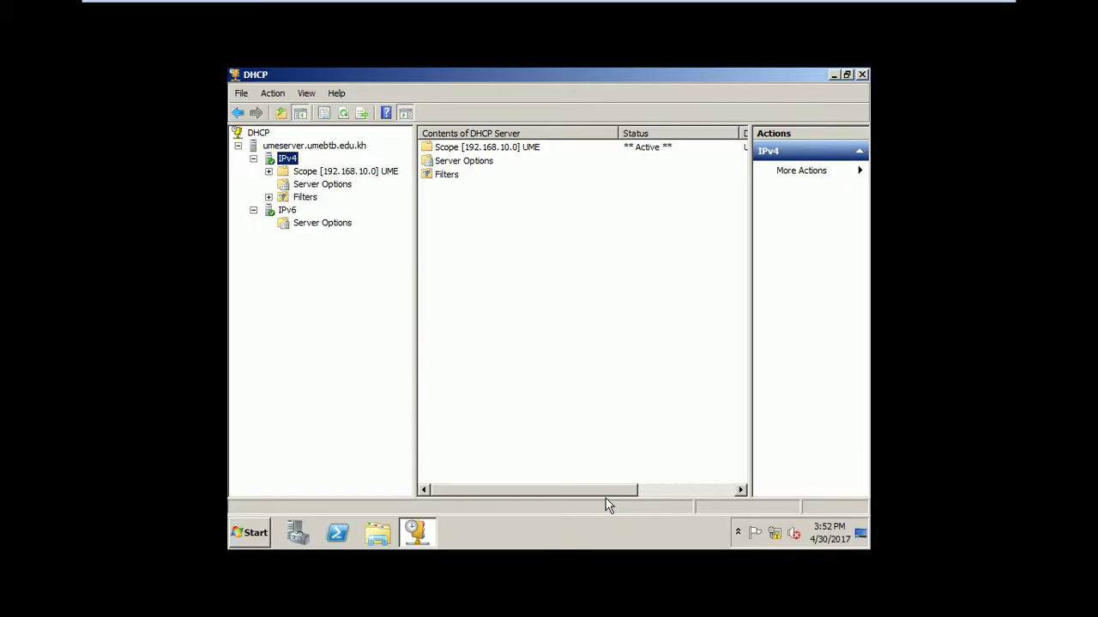
{"action": "right_click", "coordinate": [288, 162]}
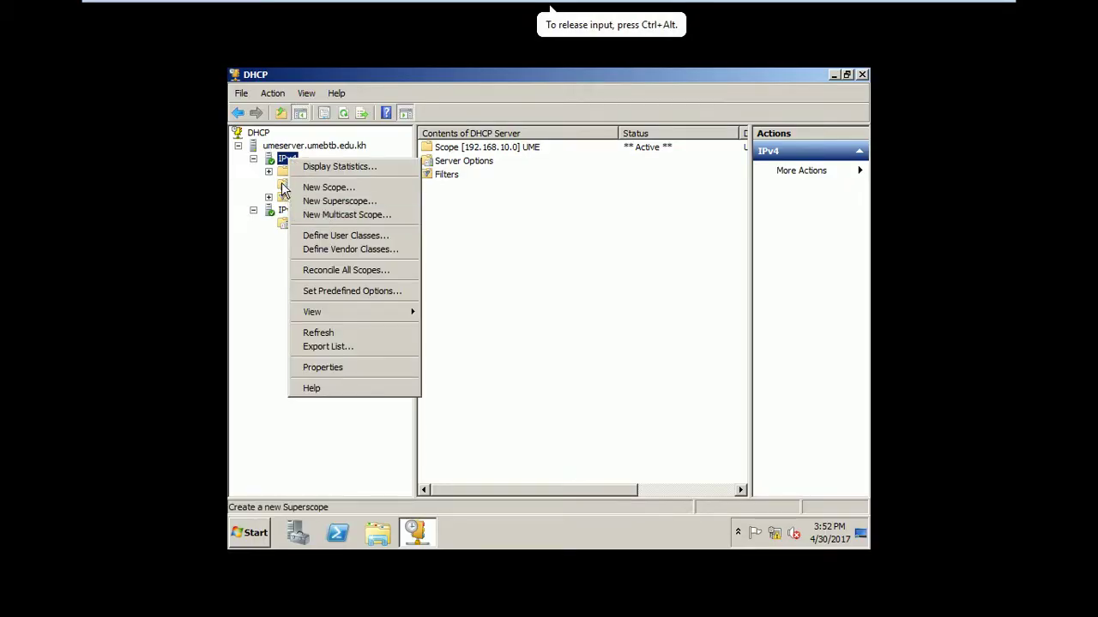
{"action": "left_click", "coordinate": [265, 173]}
{"action": "left_click", "coordinate": [302, 175]}
{"action": "right_click", "coordinate": [302, 175]}
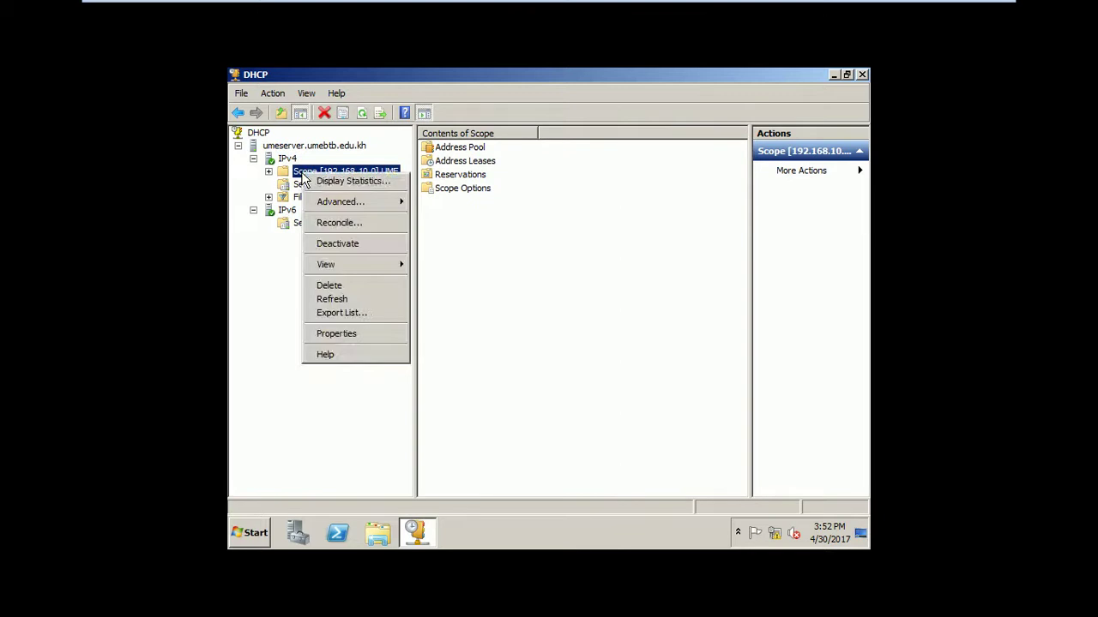
{"action": "left_click", "coordinate": [331, 245]}
{"action": "left_click", "coordinate": [621, 350]}
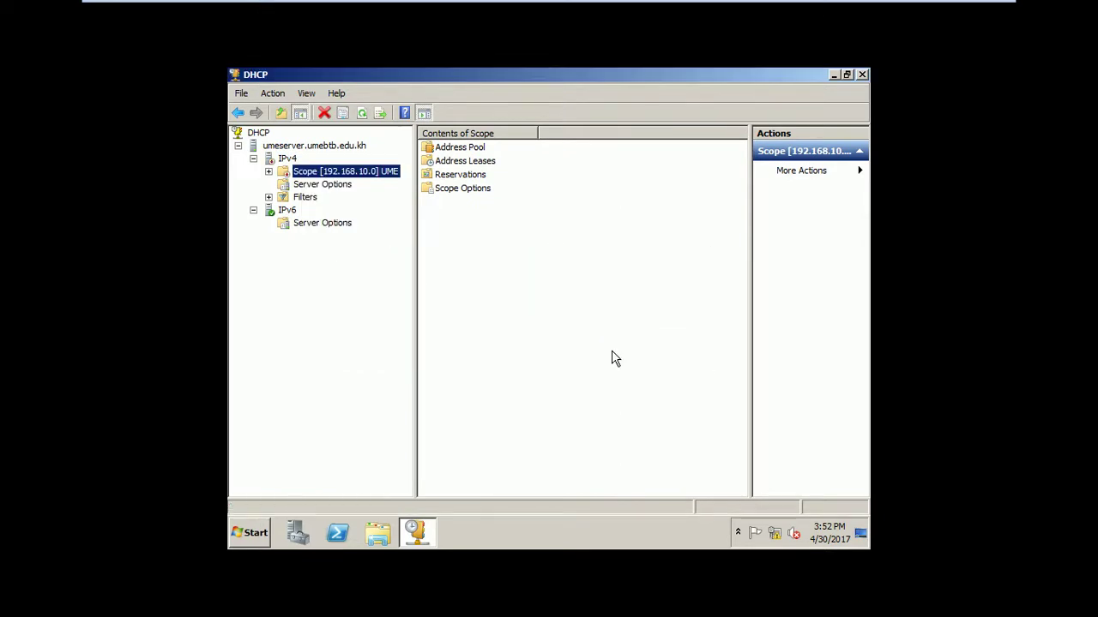
{"action": "right_click", "coordinate": [338, 176]}
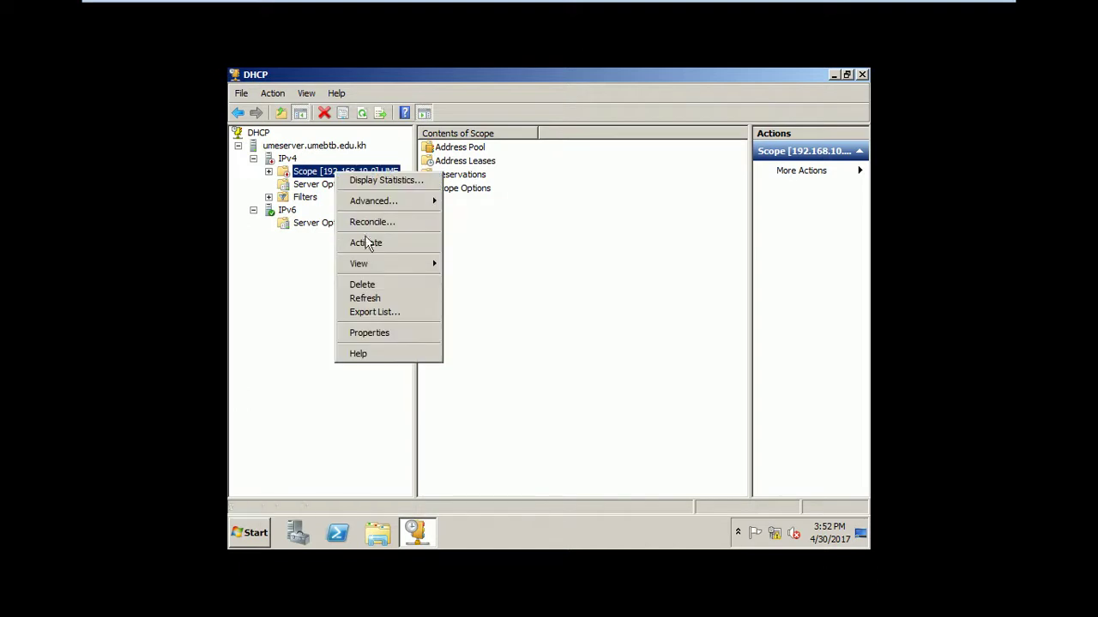
{"action": "left_click", "coordinate": [368, 243]}
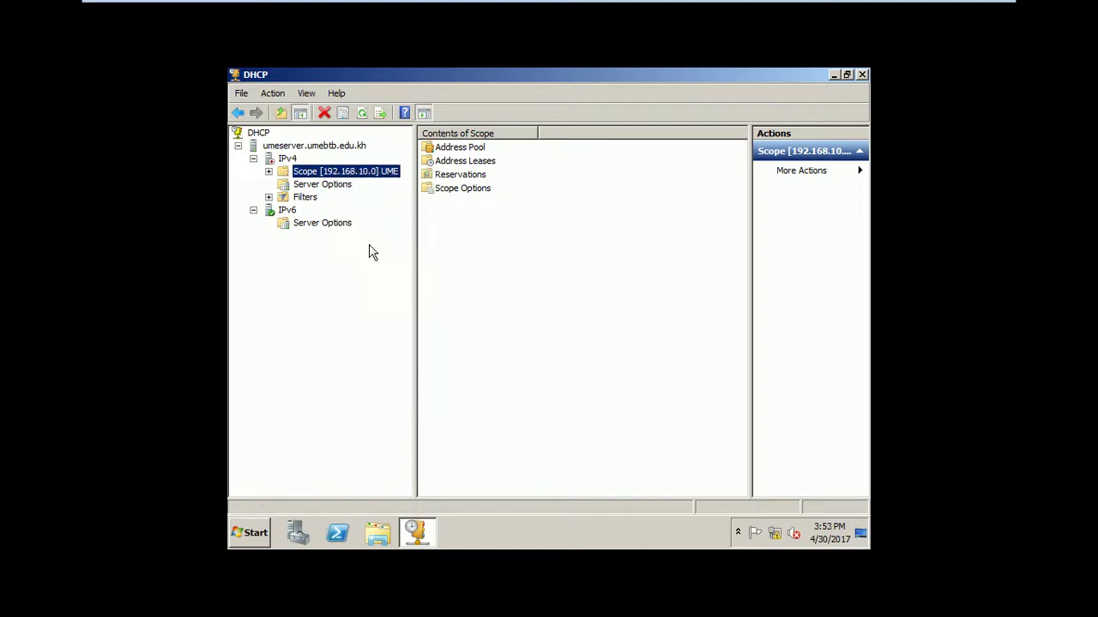
- Authorize the DHCP server umeserver.umebtb.edu.kh and refresh its IPv4 node
{"action": "left_click", "coordinate": [287, 159]}
{"action": "right_click", "coordinate": [285, 158]}
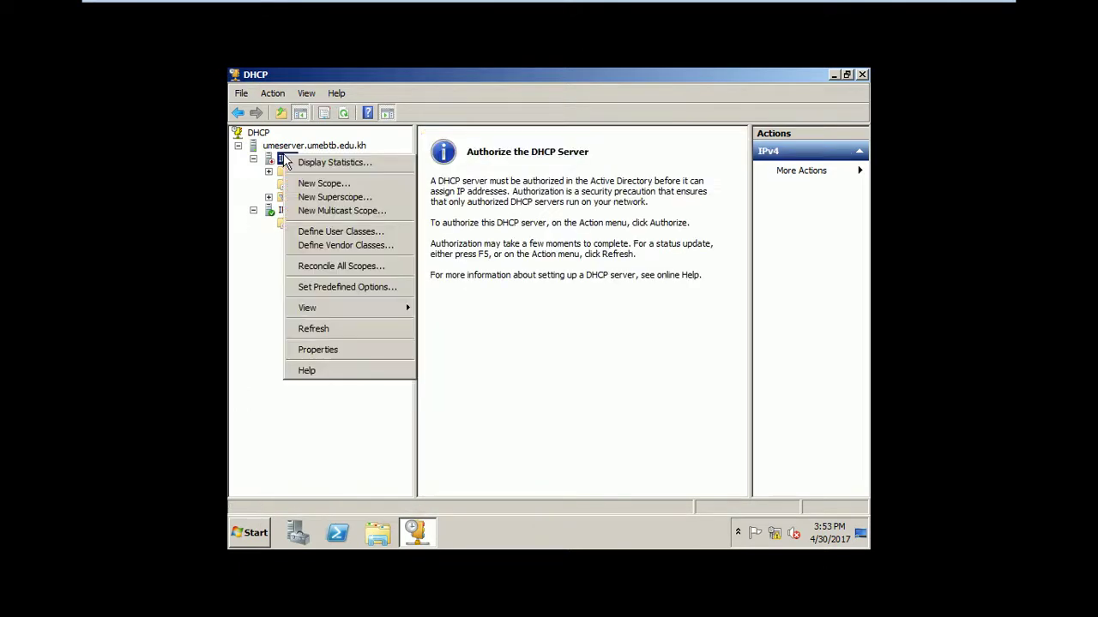
{"action": "left_click", "coordinate": [330, 332]}
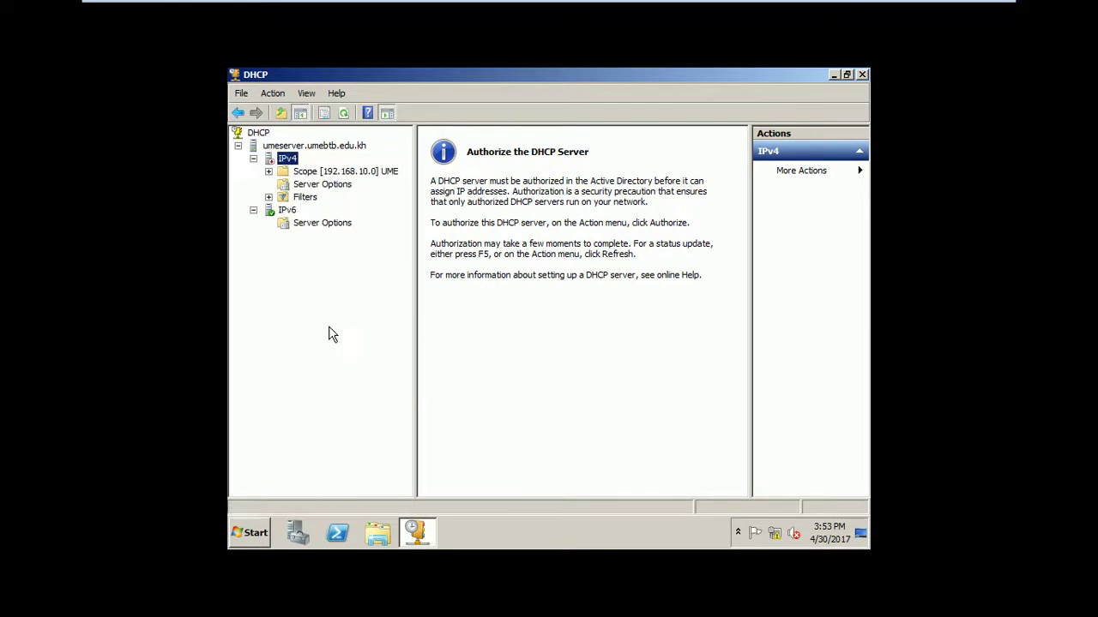
{"action": "left_click", "coordinate": [283, 148]}
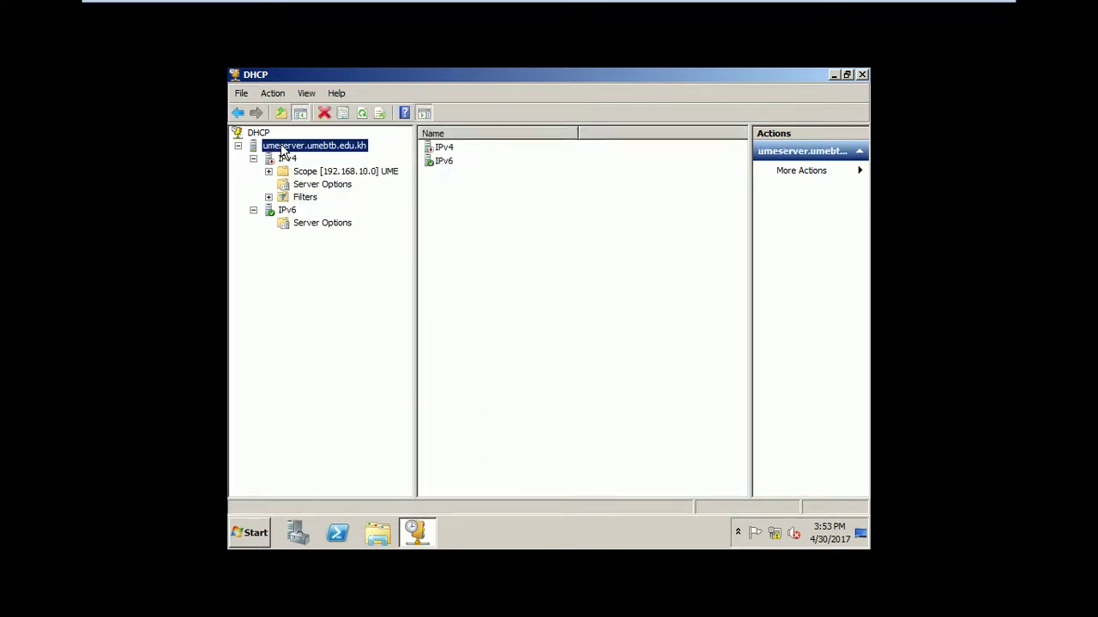
{"action": "right_click", "coordinate": [283, 149]}
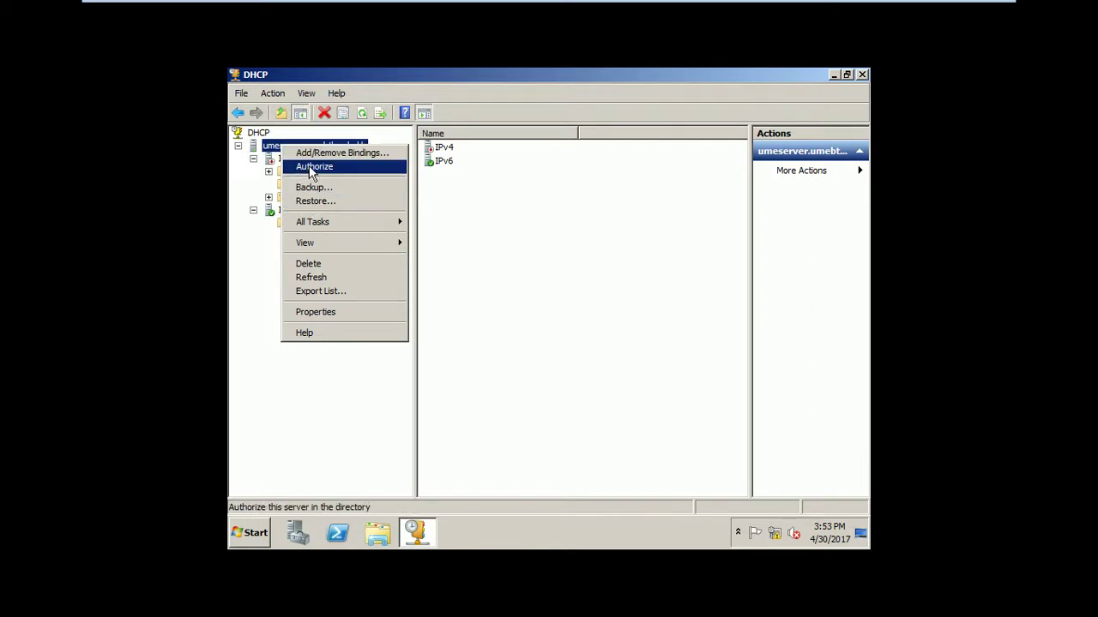
{"action": "left_click", "coordinate": [308, 168]}
{"action": "left_click", "coordinate": [288, 160]}
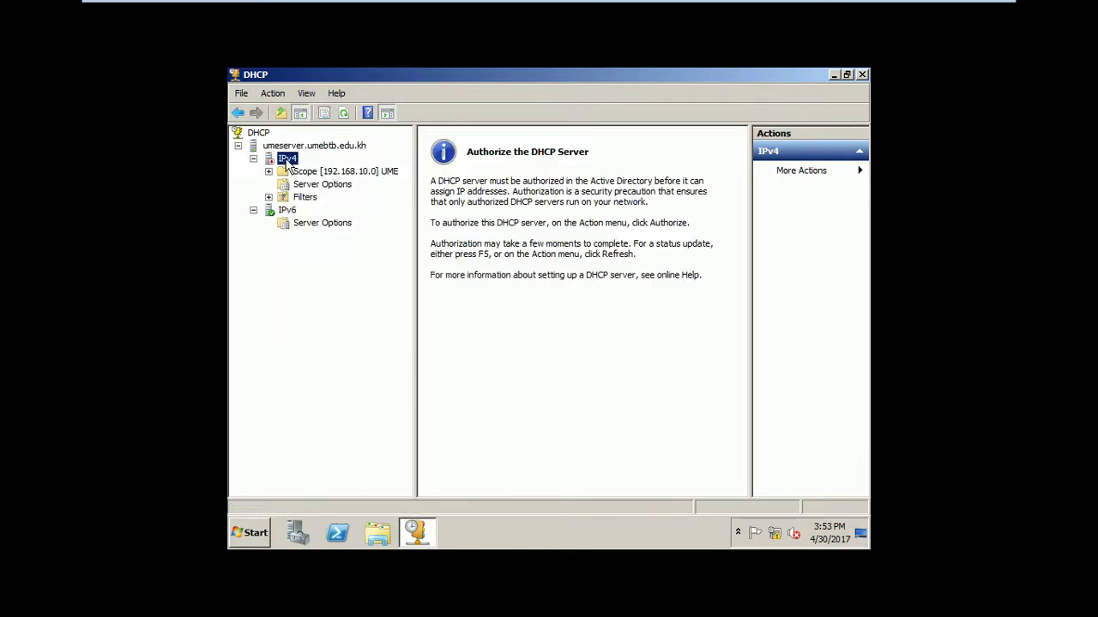
{"action": "right_click", "coordinate": [289, 166]}
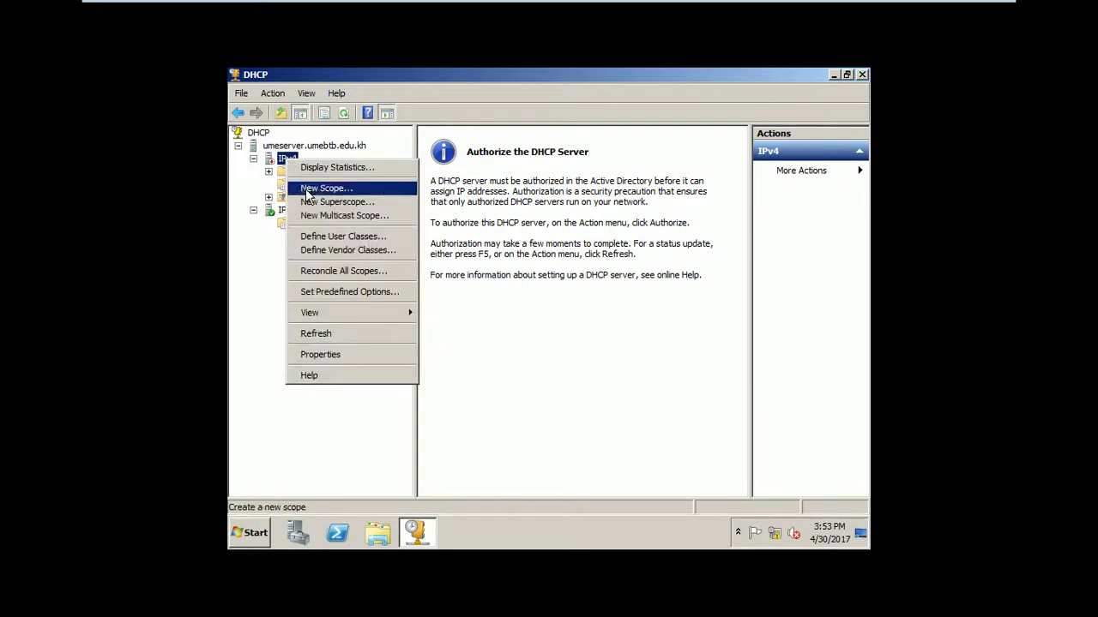
{"action": "left_click", "coordinate": [317, 334]}
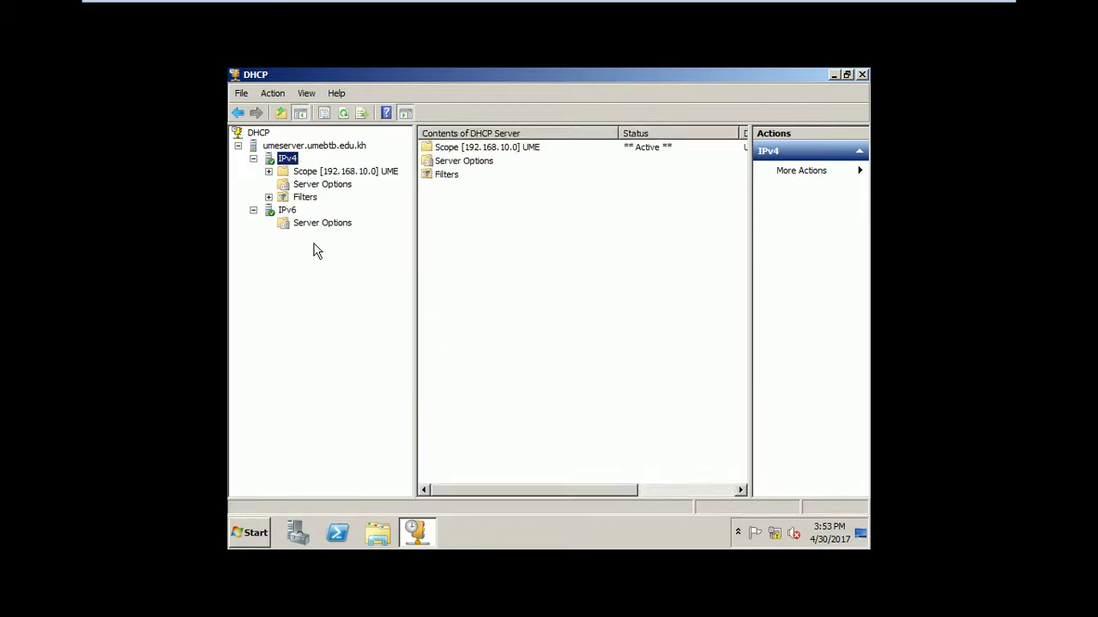
- Review the IPv4 server options and scope UME, and cancel the running ipconfig /renew in the host's Command Prompt
{"action": "left_click", "coordinate": [317, 185]}
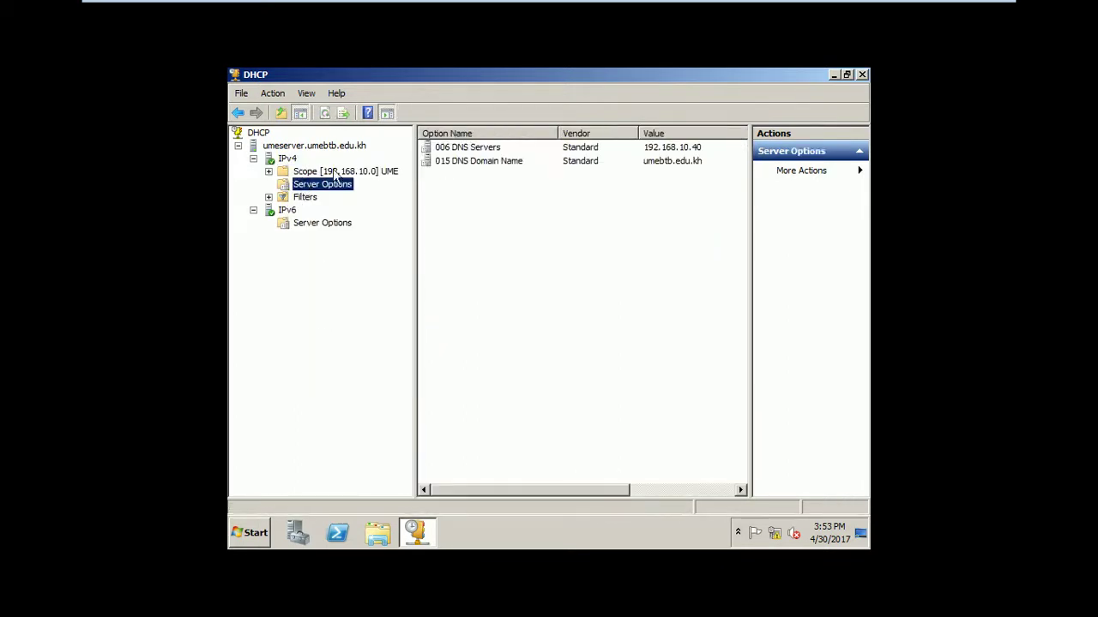
{"action": "double_click", "coordinate": [343, 172]}
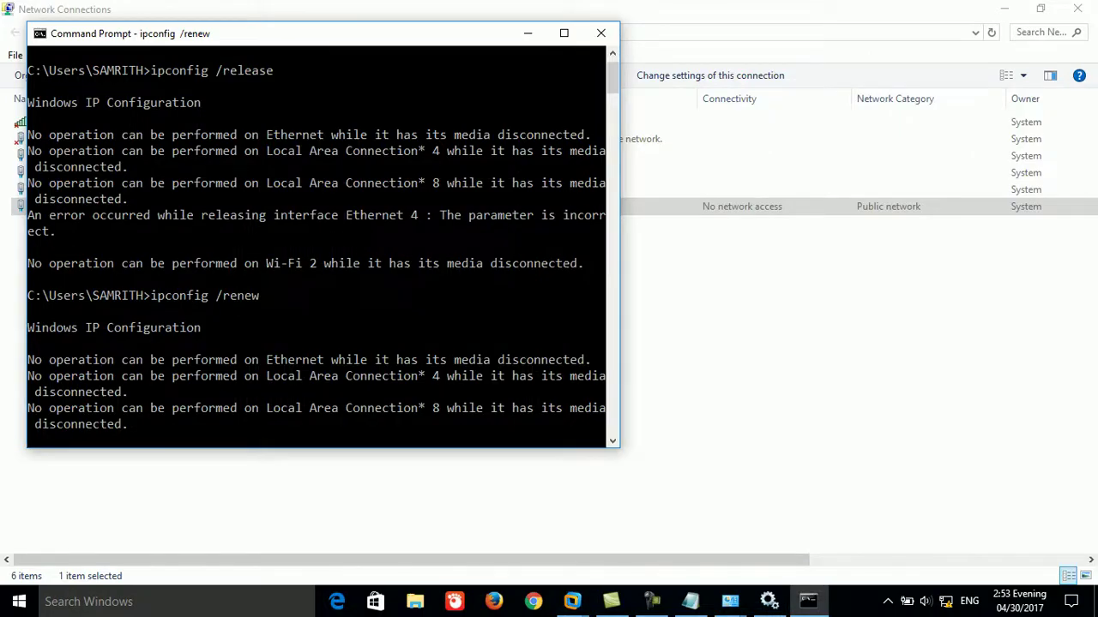
{"action": "key", "text": "ctrl+c"}
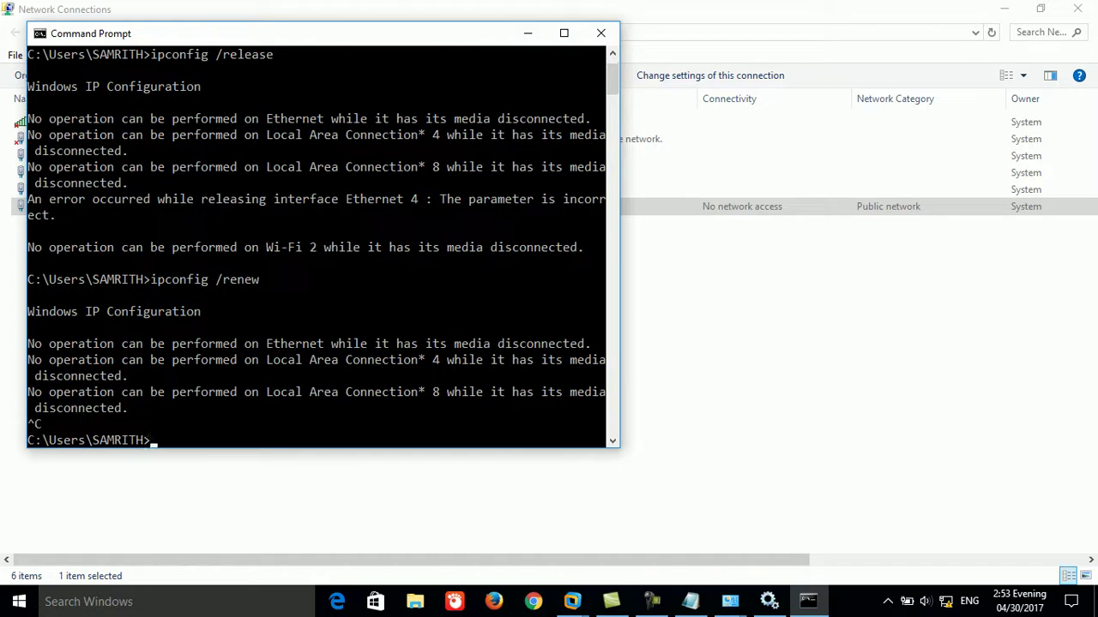
- Release the host's IP address with the command ipconfig /release
{"action": "key", "text": "Up"}
{"action": "key", "text": "BackSpace"}
{"action": "key", "text": "BackSpace"}
{"action": "type", "text": "lease"}
{"action": "key", "text": "Return"}
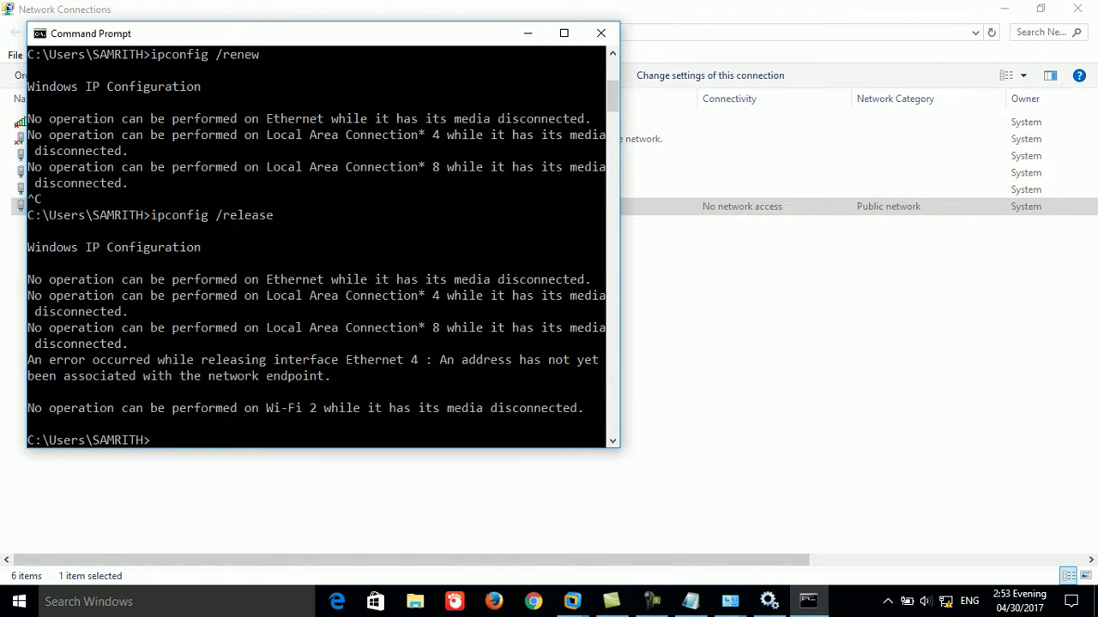
- Renew the host's IP address with ipconfig /renew, decline making the PC discoverable on network umebtb.edu.kh, and minimize the Command Prompt
{"action": "key", "text": "Up"}
{"action": "key", "text": "BackSpace"}
{"action": "key", "text": "BackSpace"}
{"action": "key", "text": "BackSpace"}
{"action": "key", "text": "BackSpace"}
{"action": "key", "text": "BackSpace"}
{"action": "key", "text": "Return"}
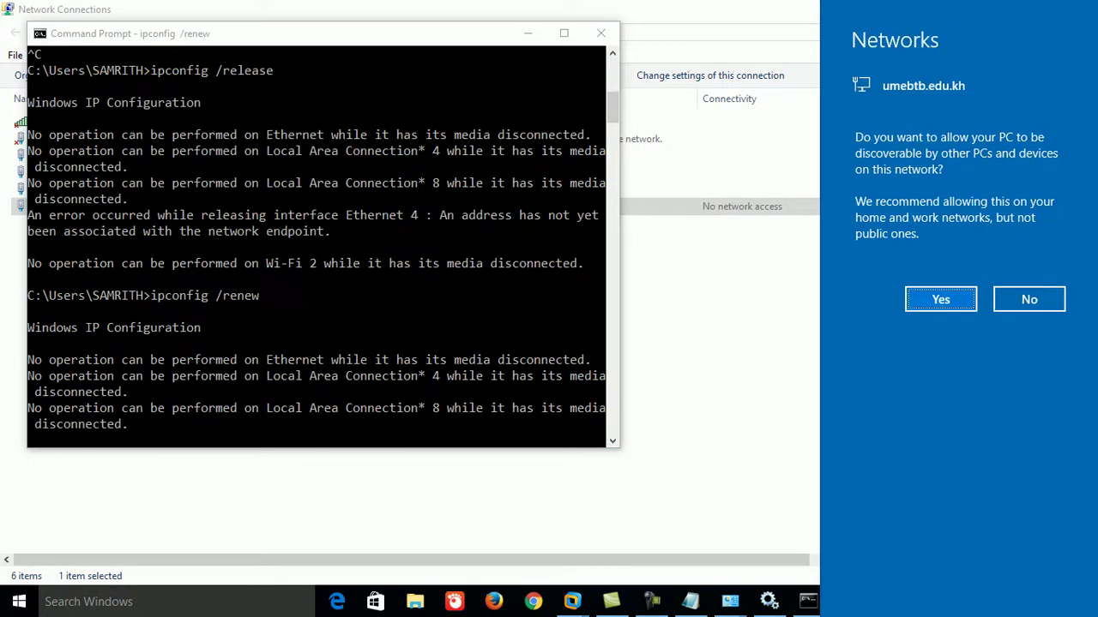
{"action": "left_click", "coordinate": [1029, 299]}
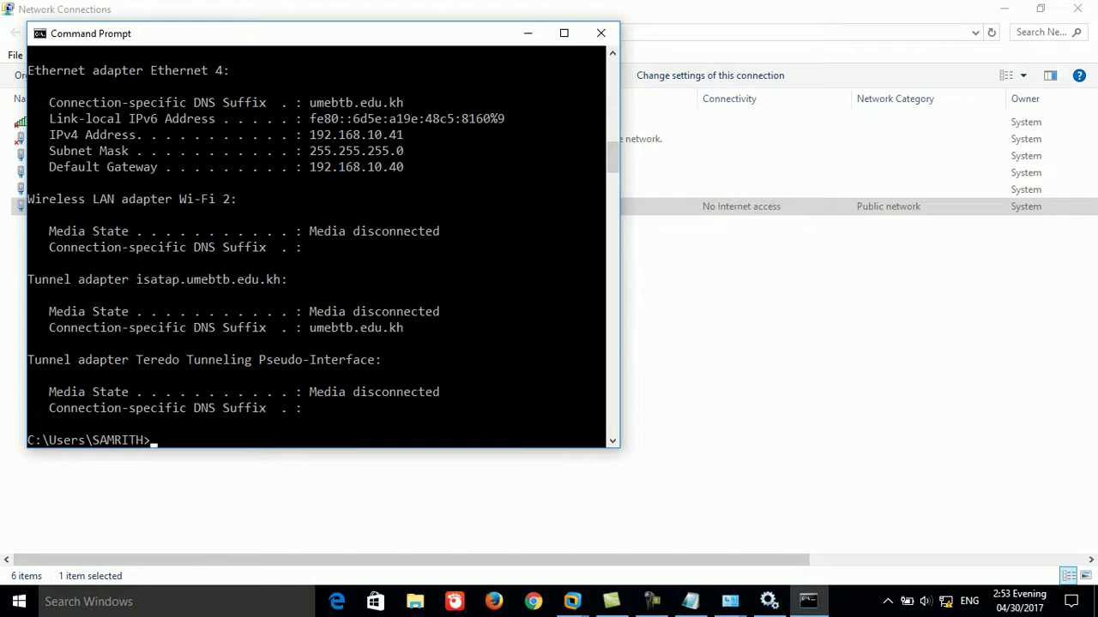
{"action": "left_click", "coordinate": [527, 33]}
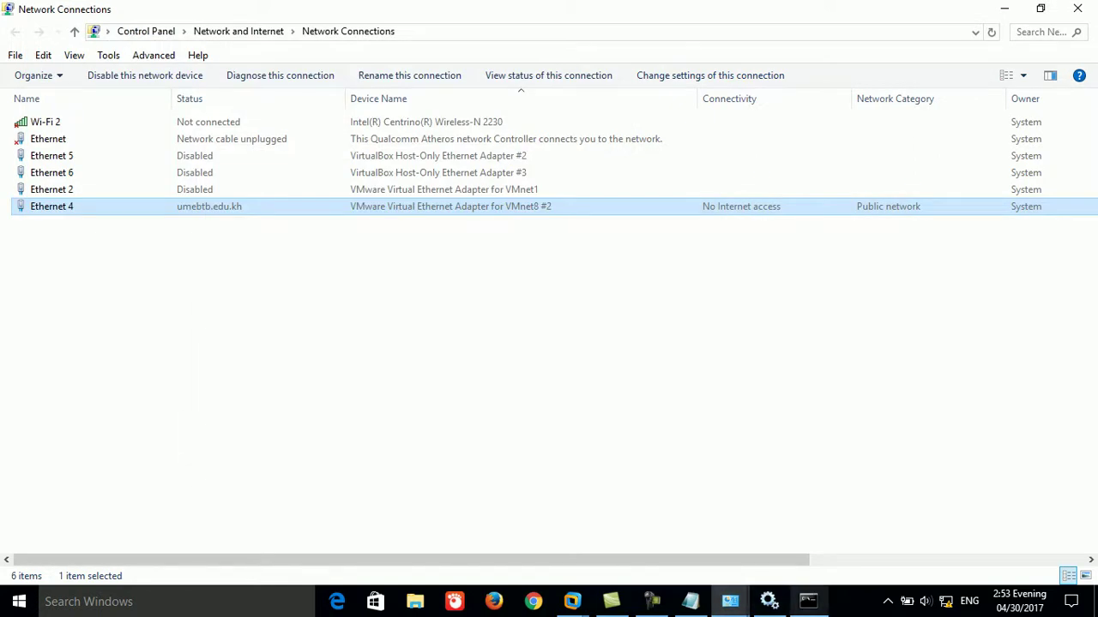
- Switch to VMware Workstation, take the win7UME virtual machine out of full screen, and power on the win7BMC virtual machine
{"action": "left_click", "coordinate": [572, 601]}
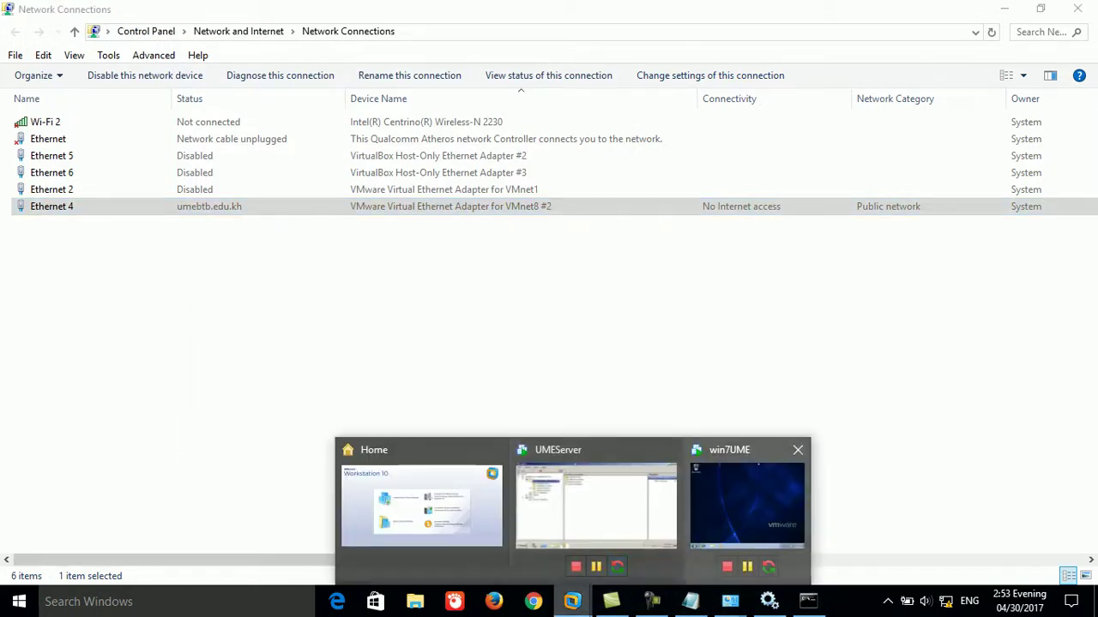
{"action": "left_click", "coordinate": [746, 505]}
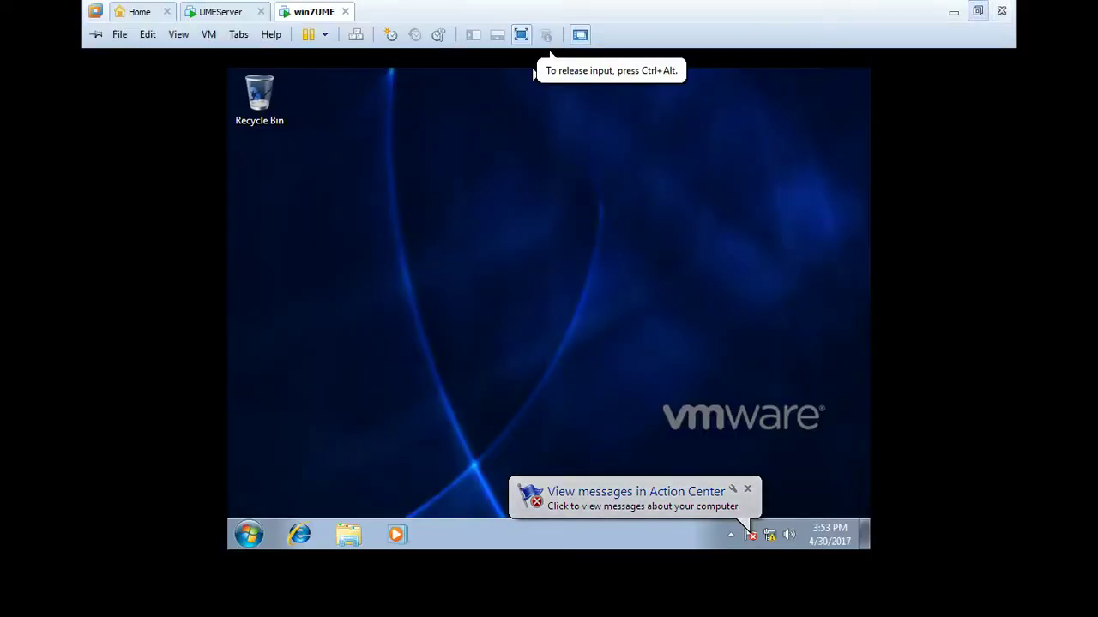
{"action": "key", "text": "ctrl+alt+Return"}
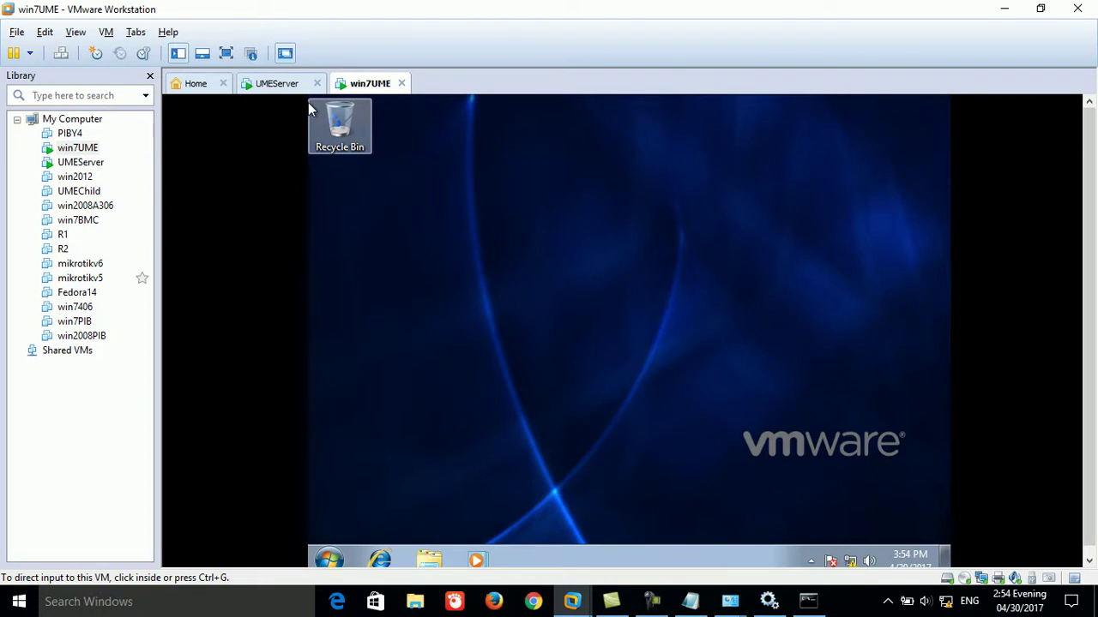
{"action": "left_click", "coordinate": [77, 220]}
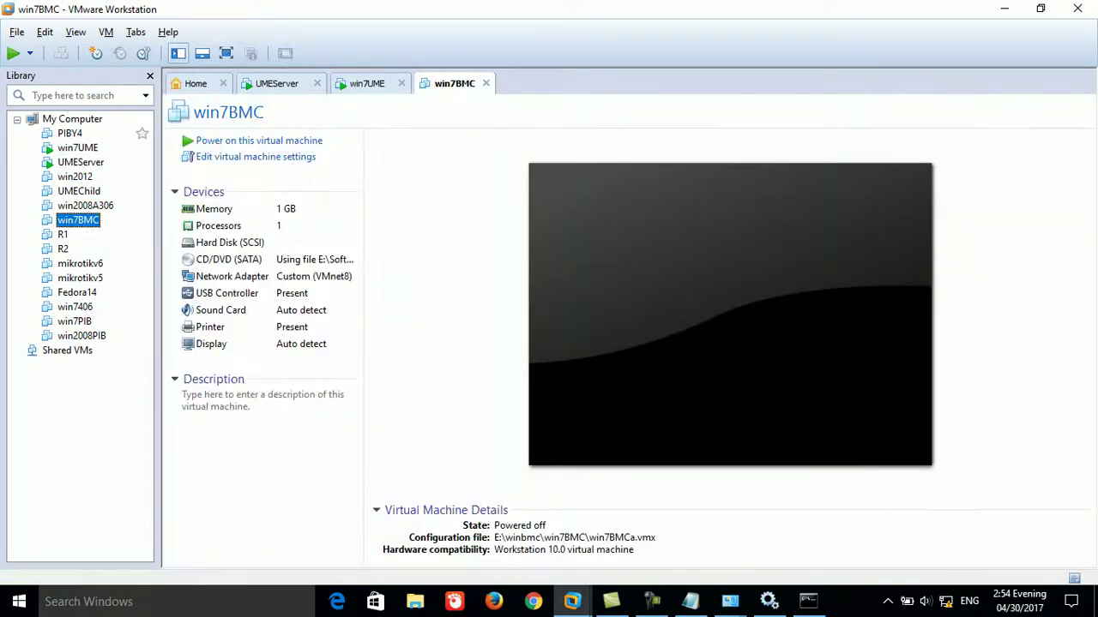
{"action": "key", "text": "ctrl+b"}
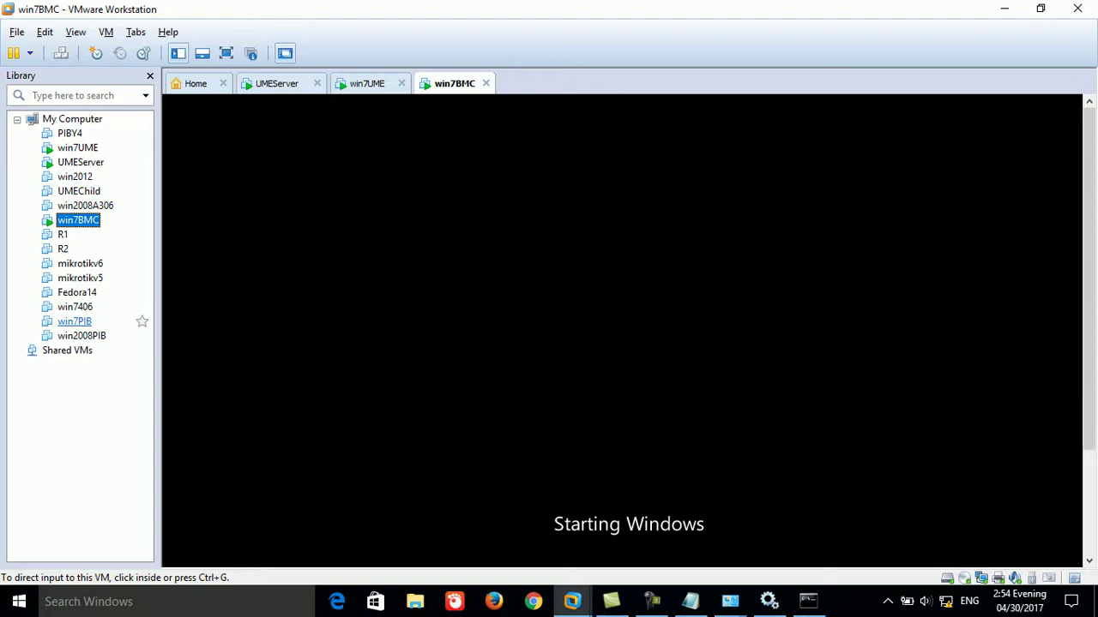
{"action": "mouse_move", "coordinate": [808, 601]}
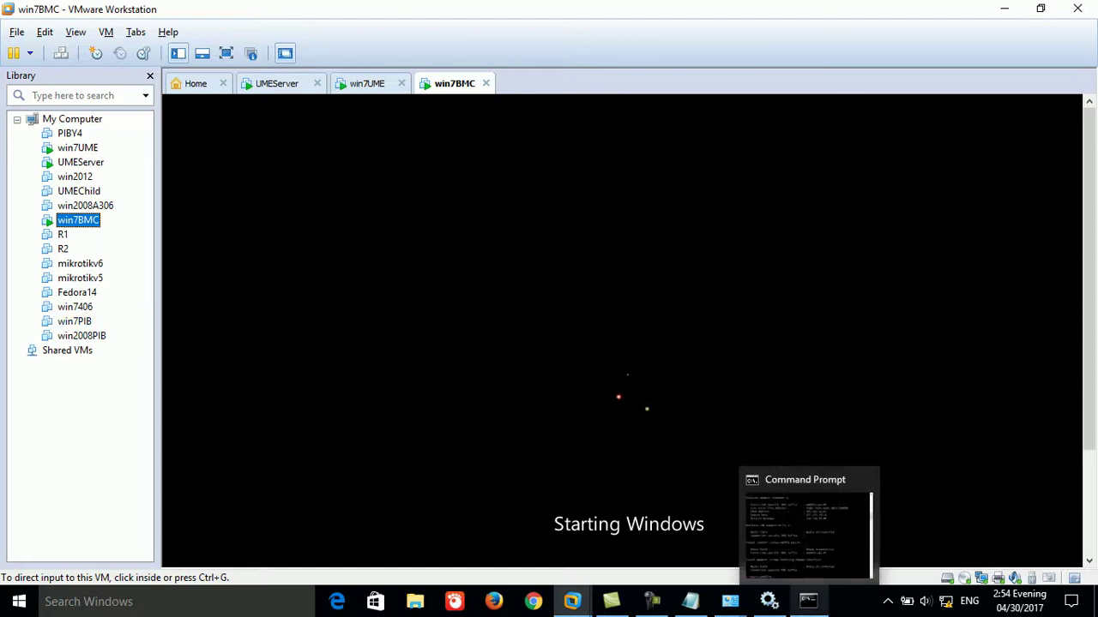